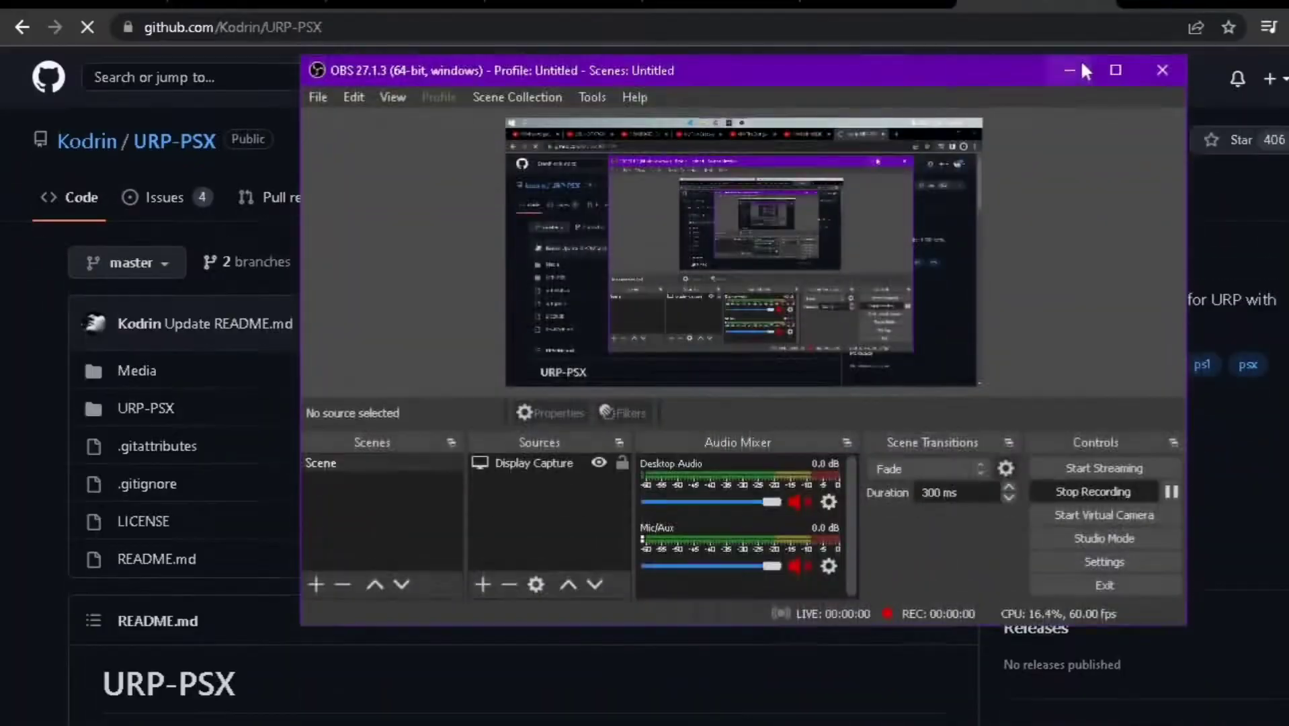
View the Kodrin/URP-PSX repository on GitHub and check its code download options.
click(1080, 69)
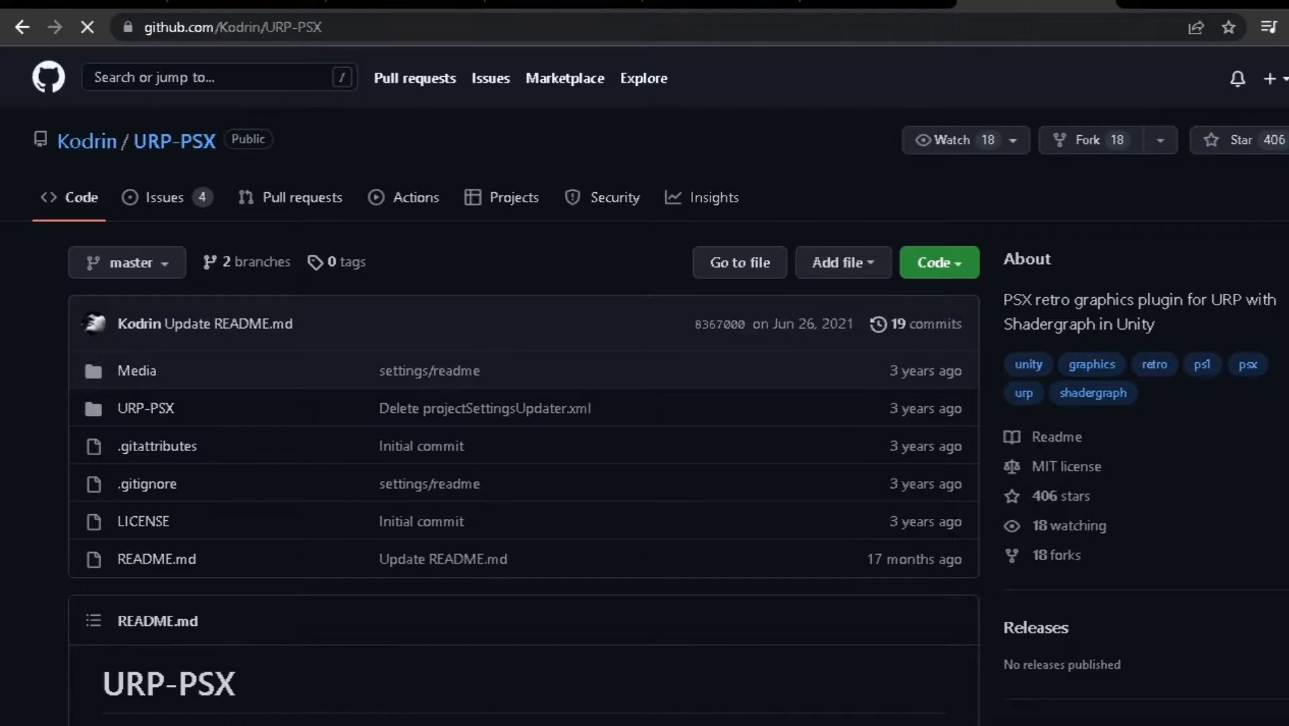
click(140, 32)
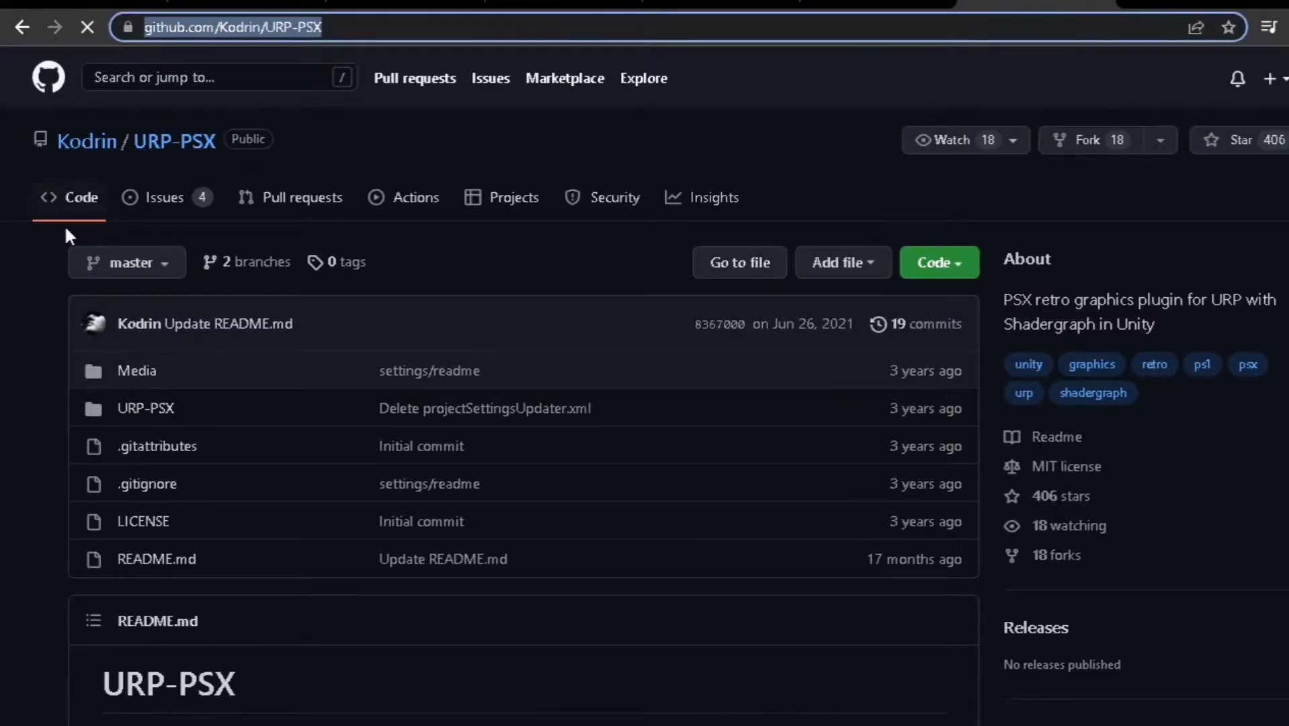
click(961, 265)
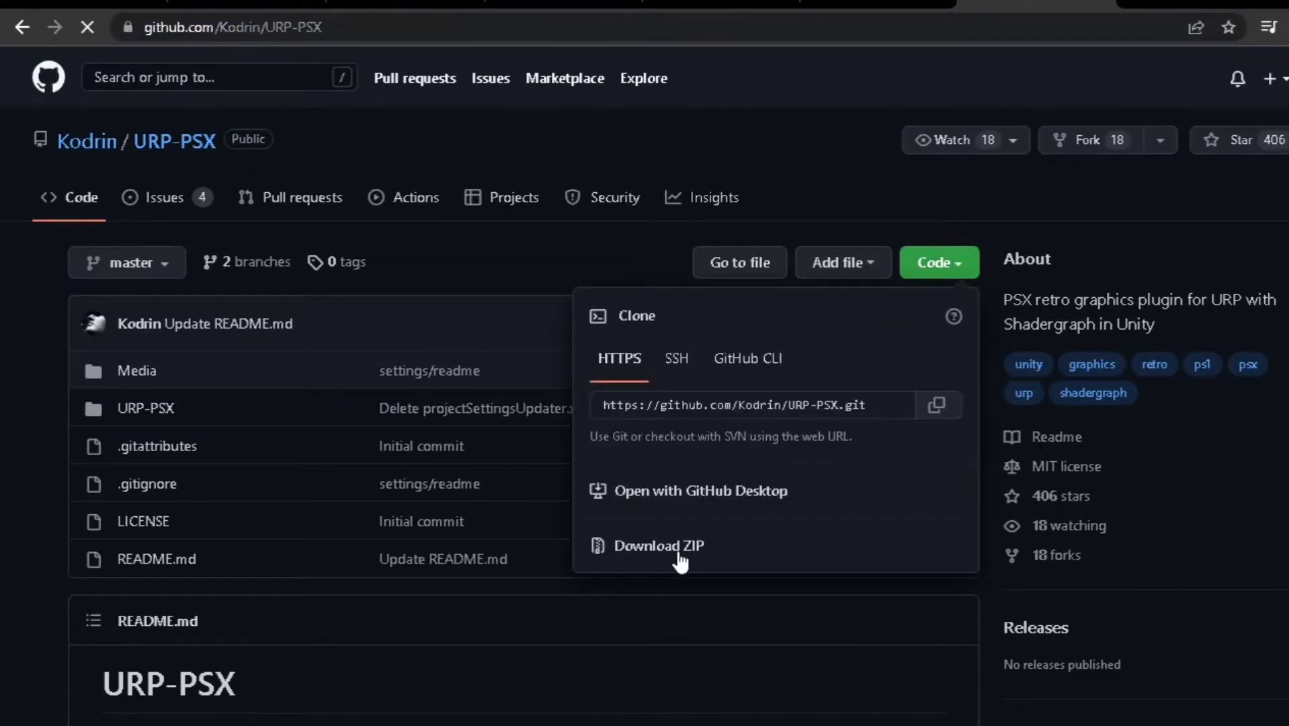
click(806, 161)
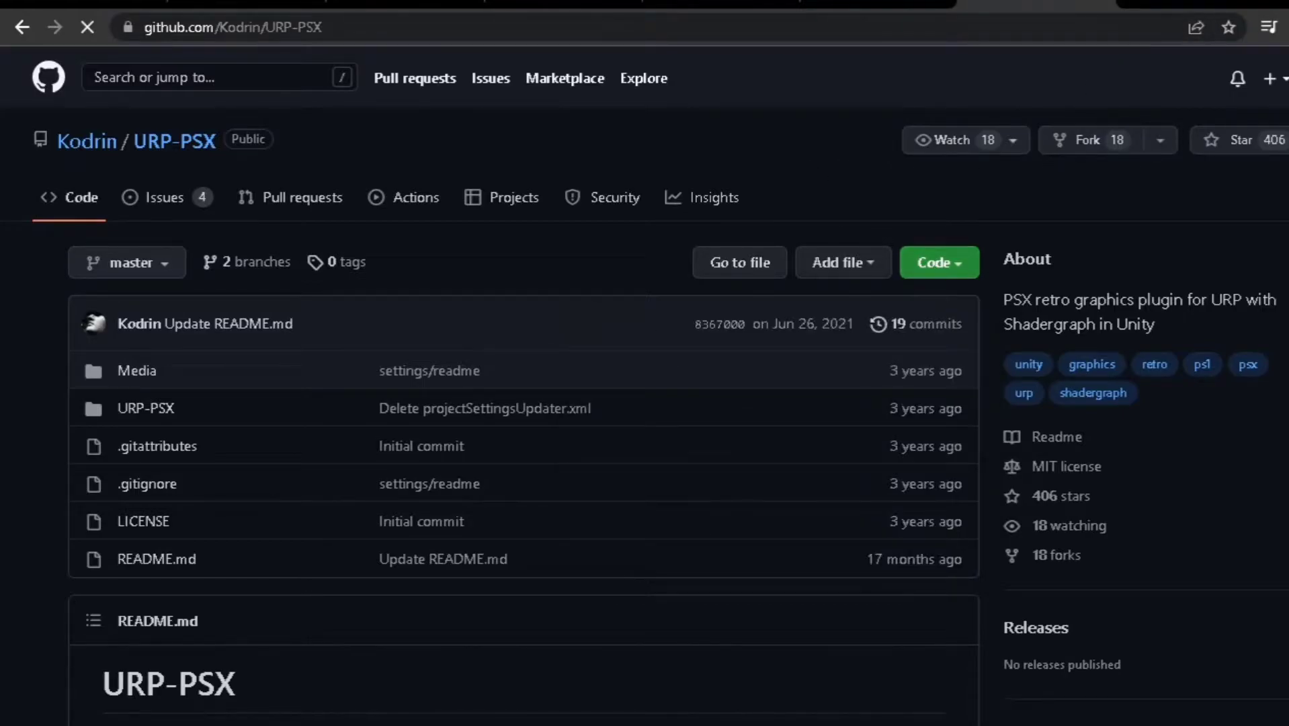
Open the downloaded URP-PSX-master (1).zip archive and select all files and folders inside its Assets folder.
click(1288, 27)
click(1191, 168)
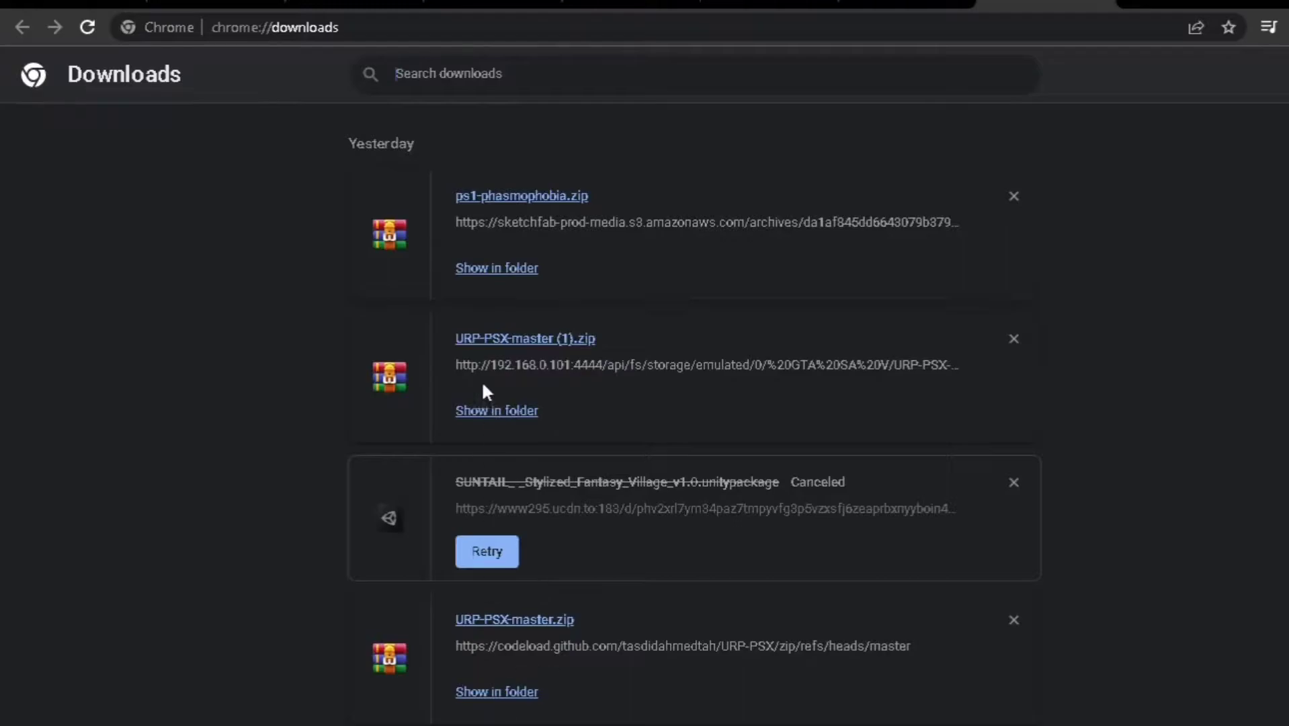
click(524, 343)
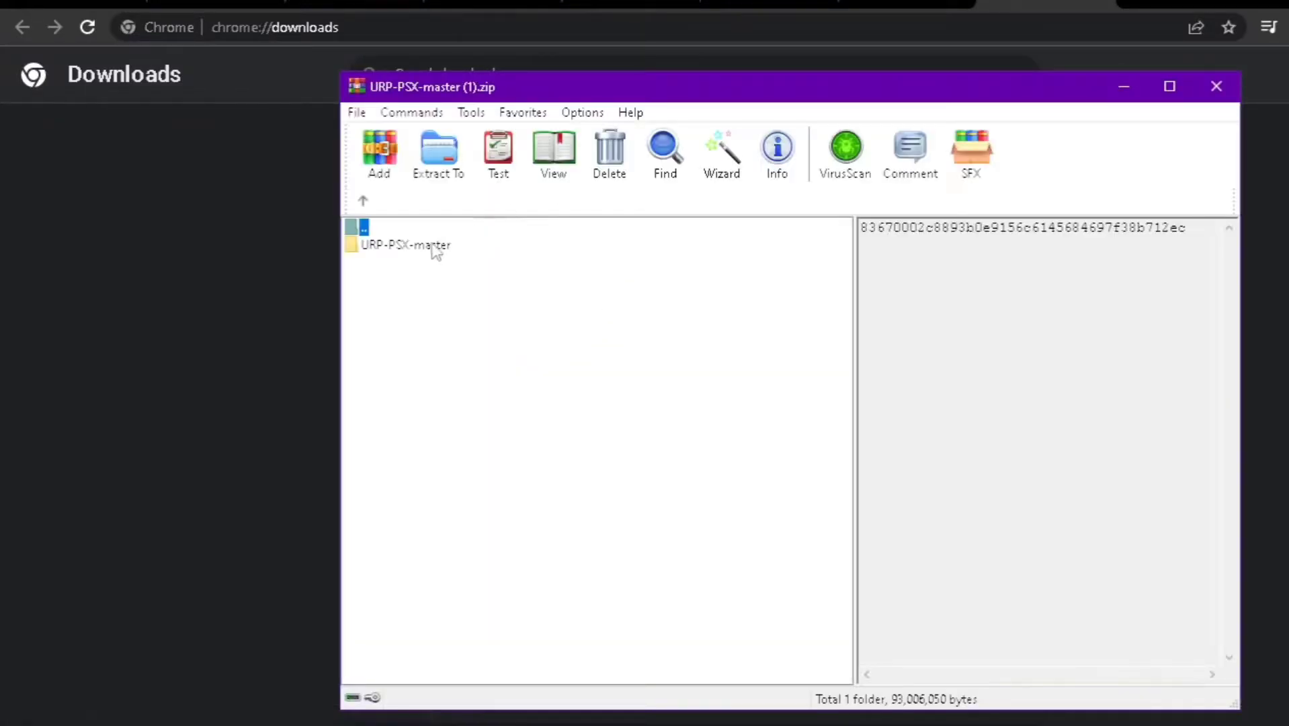
double_click(408, 249)
double_click(375, 262)
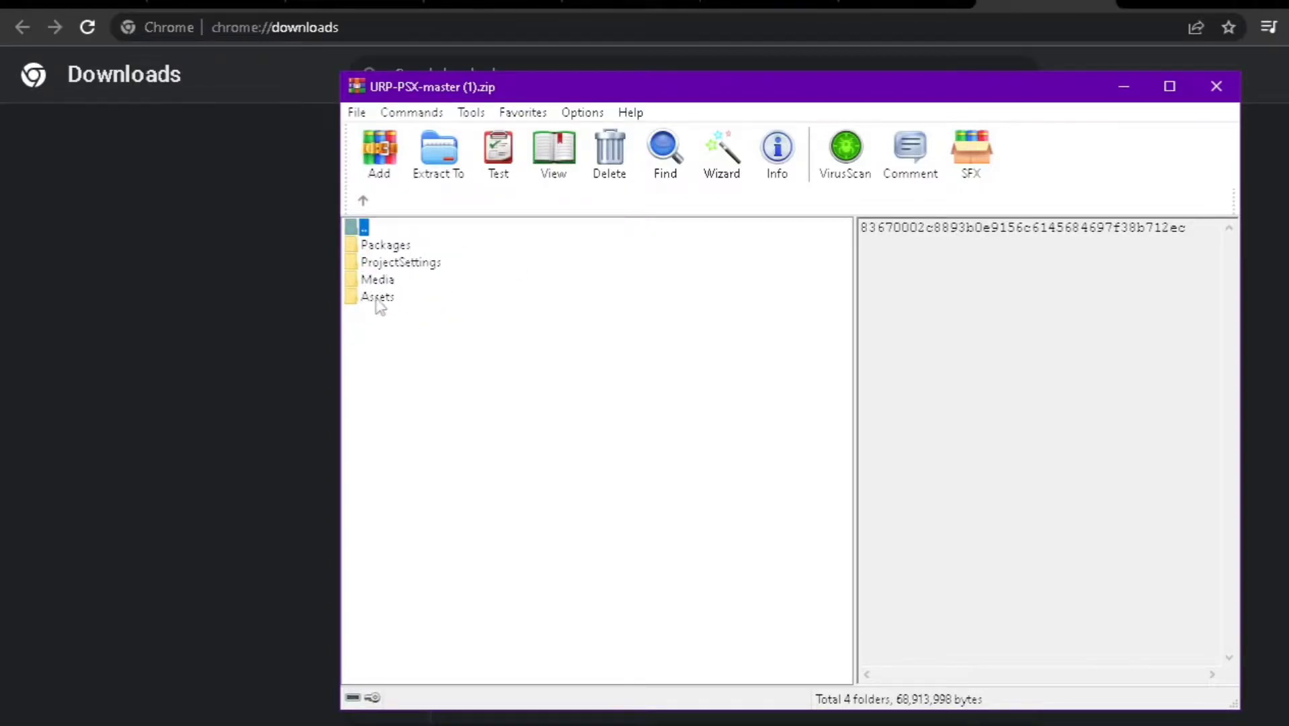
double_click(379, 298)
drag(469, 561, 388, 242)
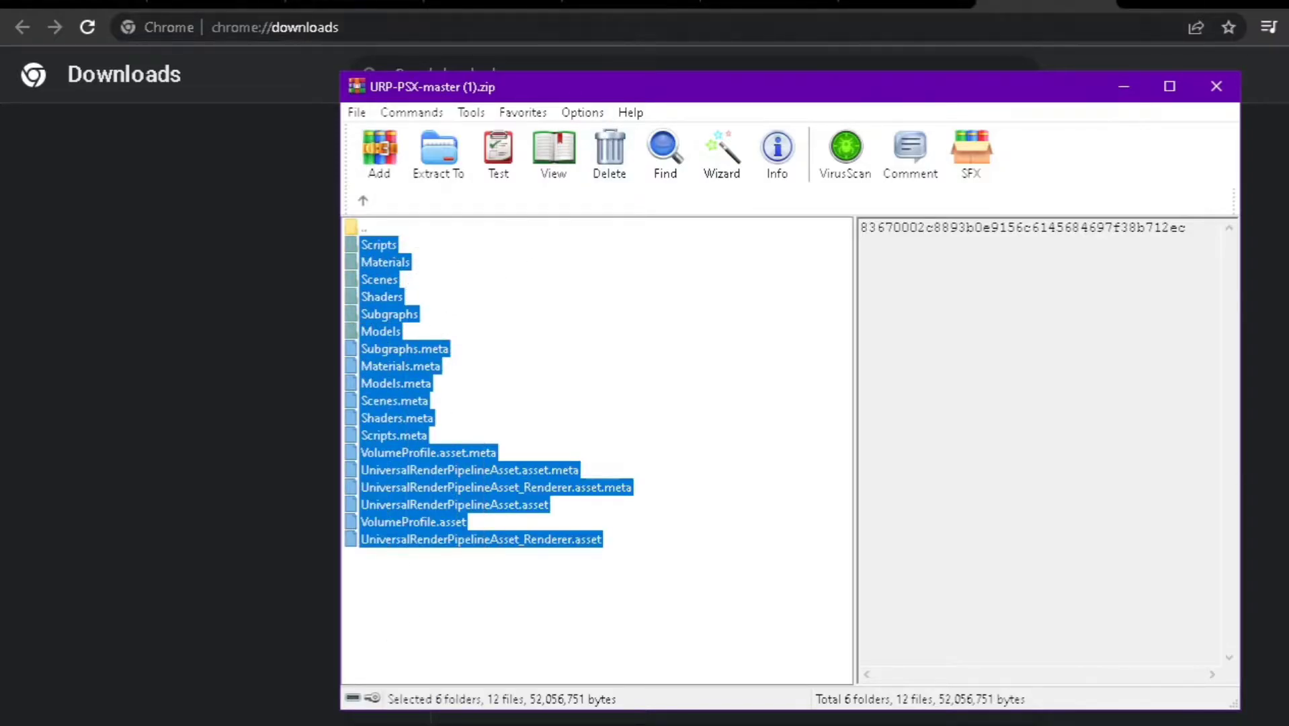
Switch to Unity, show the project's Assets folder in Explorer and open its Shaders/PSX subfolder.
key(alt+Tab)
right_click(766, 644)
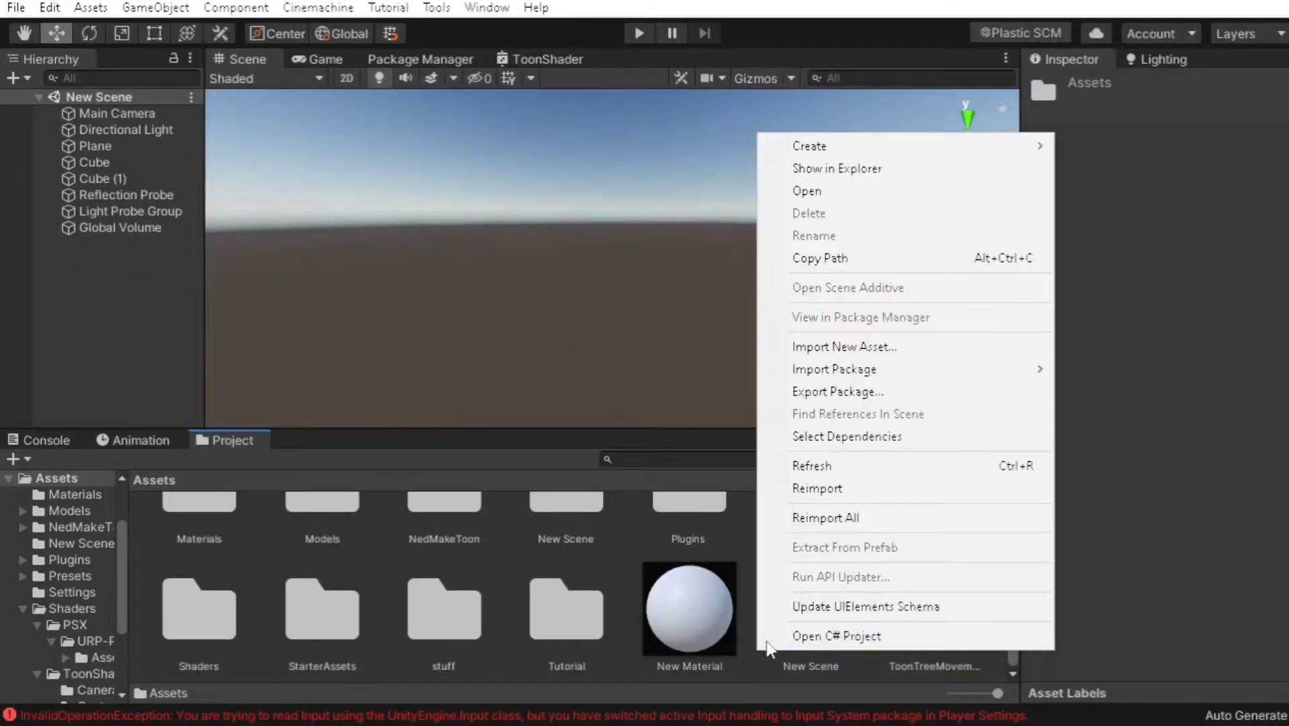
click(855, 169)
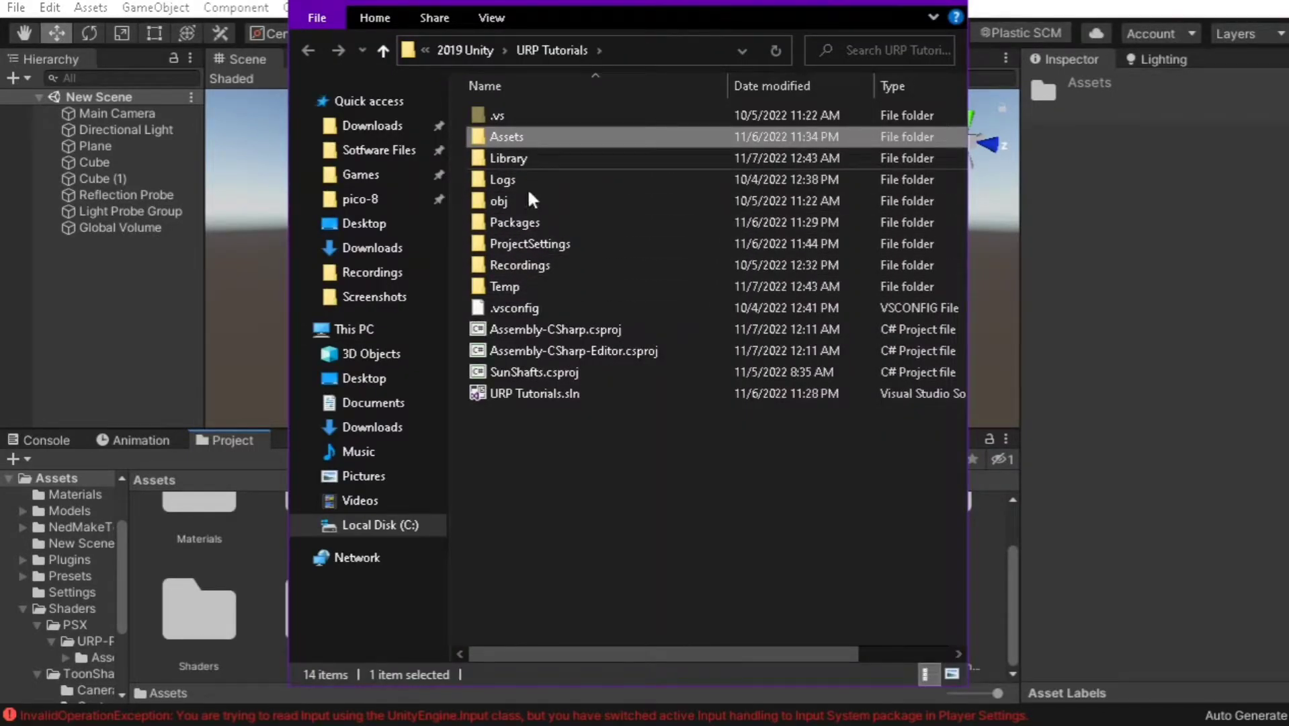
double_click(511, 136)
double_click(575, 266)
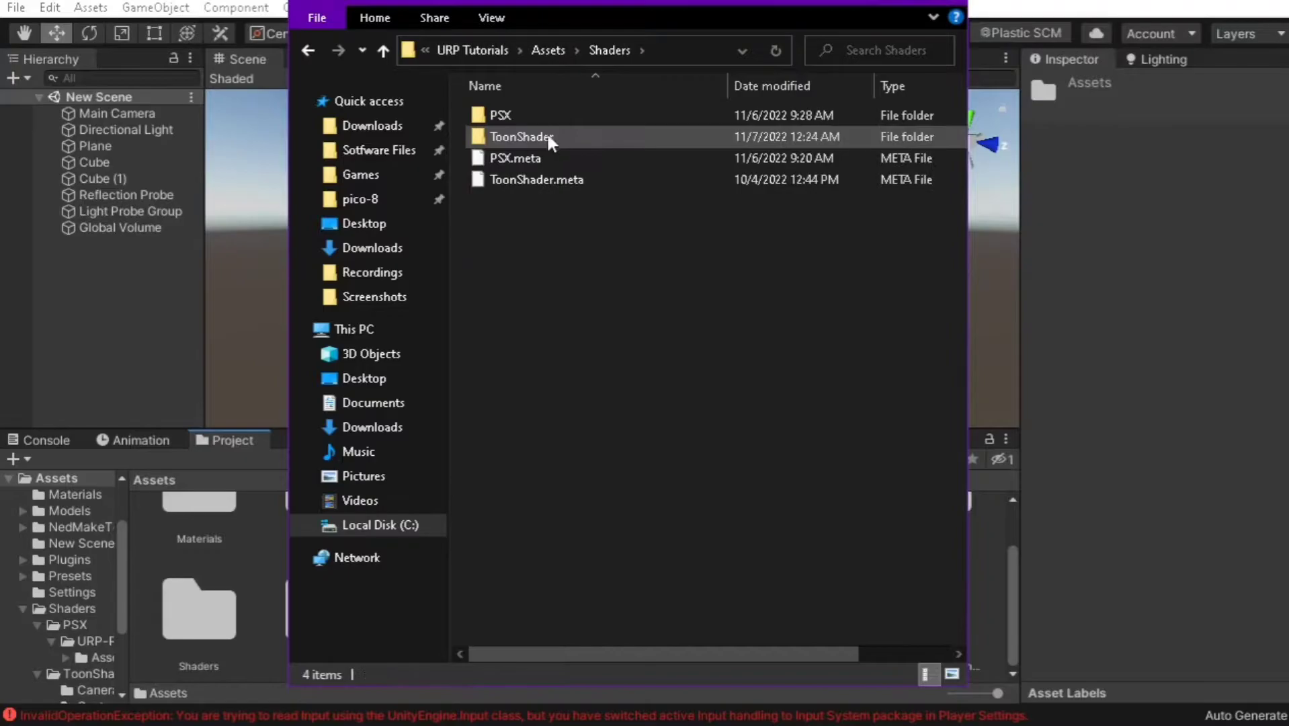
double_click(545, 113)
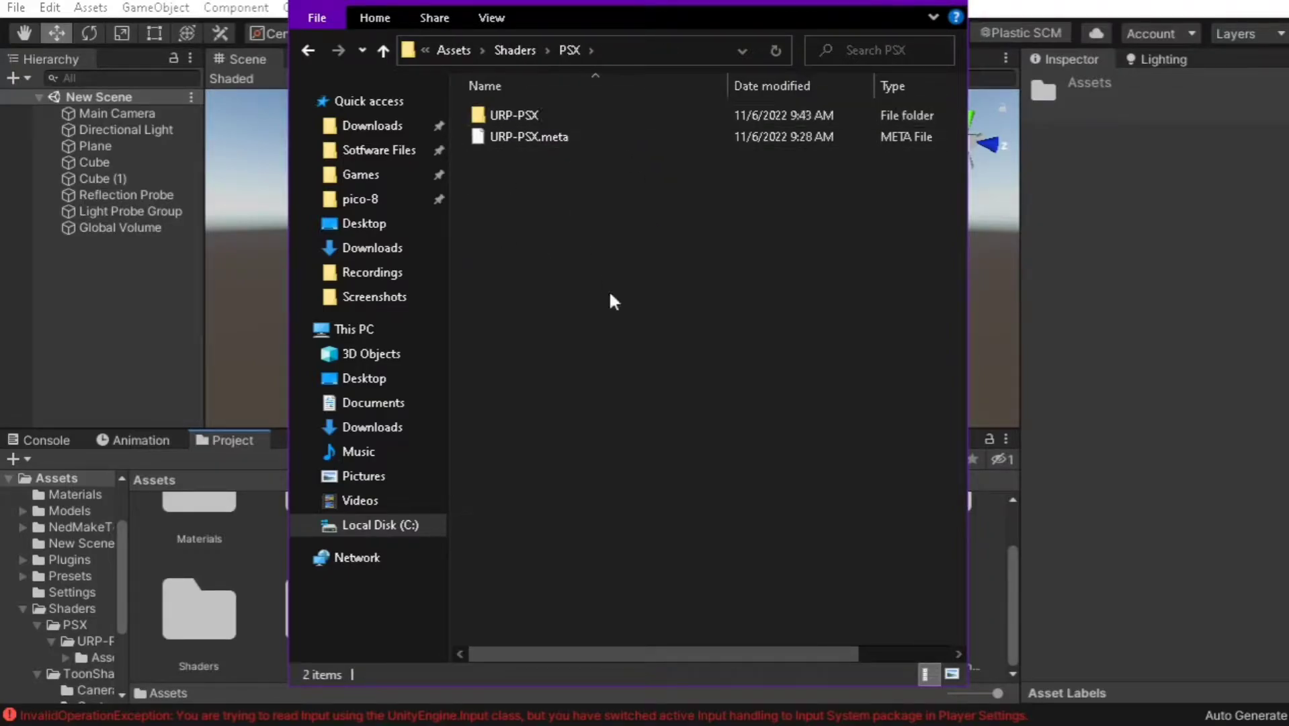
Copy the selected archive contents into the project's Shaders/PSX folder and close the archive.
key(alt+Tab)
drag(701, 102, 1286, 119)
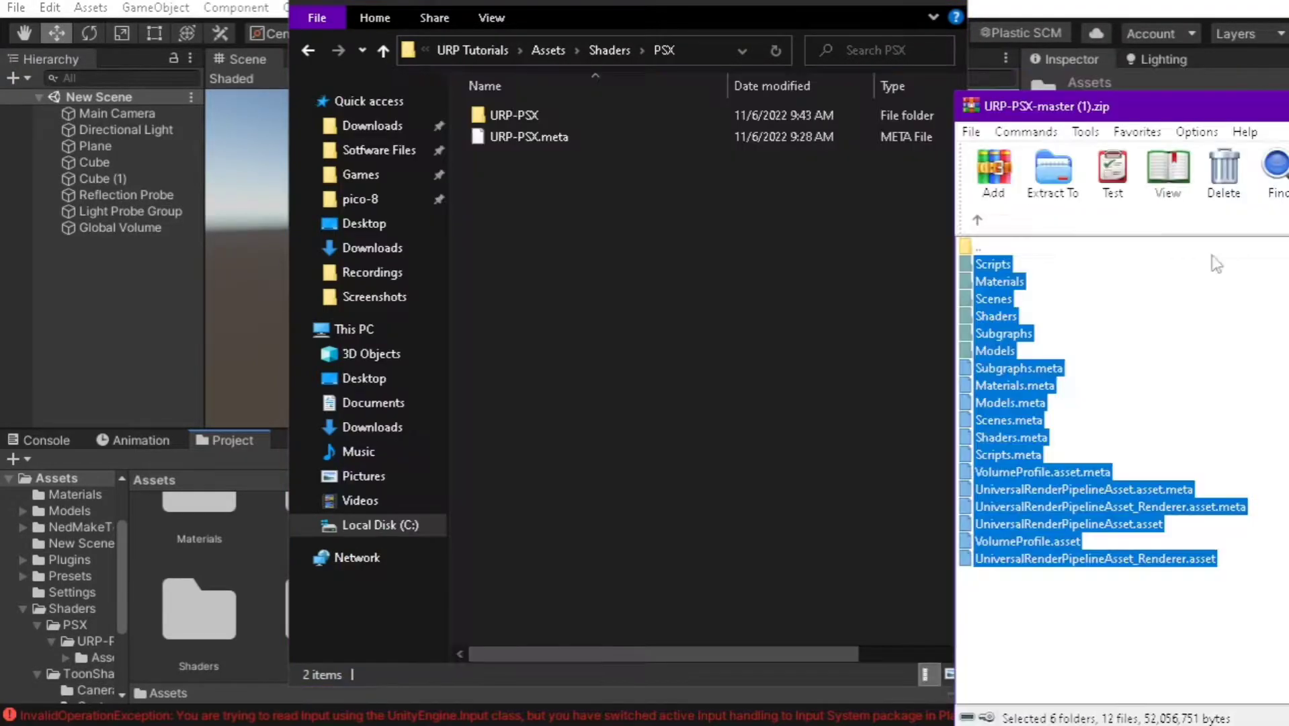
drag(1119, 394, 1031, 376)
drag(1000, 597, 1021, 249)
drag(669, 318, 668, 319)
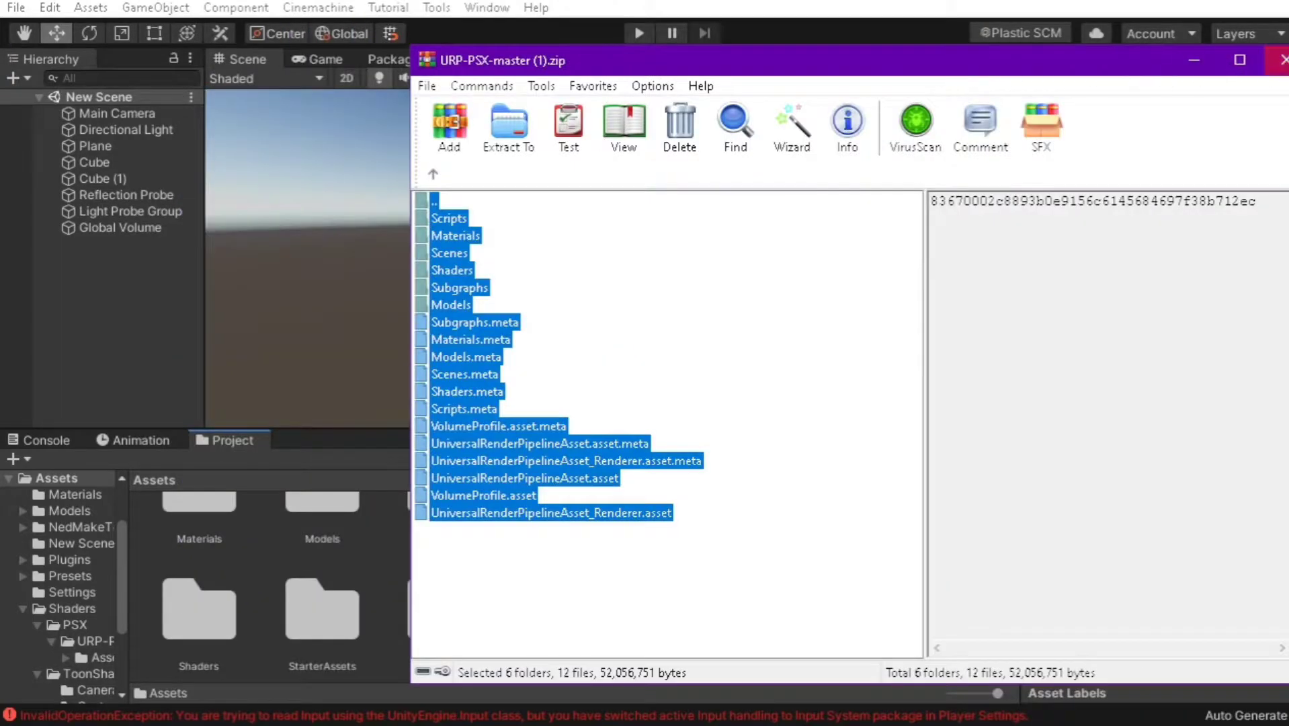
click(1275, 59)
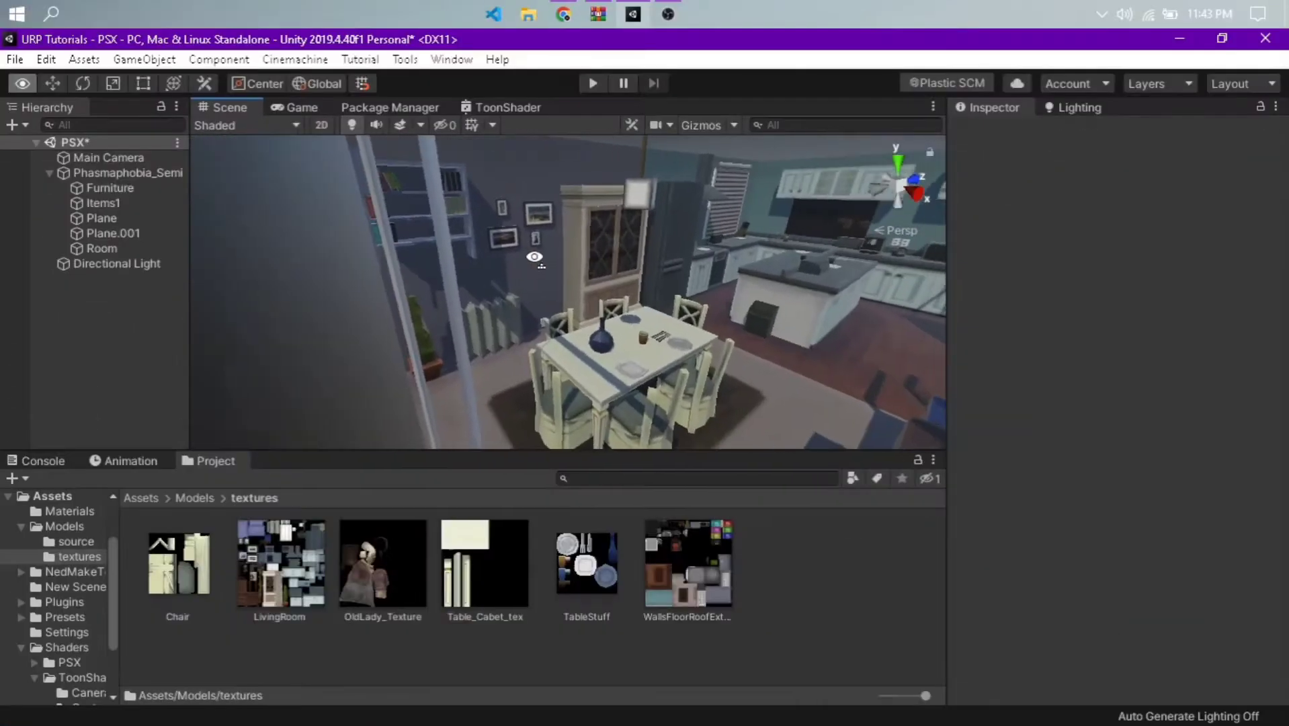
Show the game view and set the Directional Light's realtime shadow strength to 0.
alt+drag(604, 262, 388, 182)
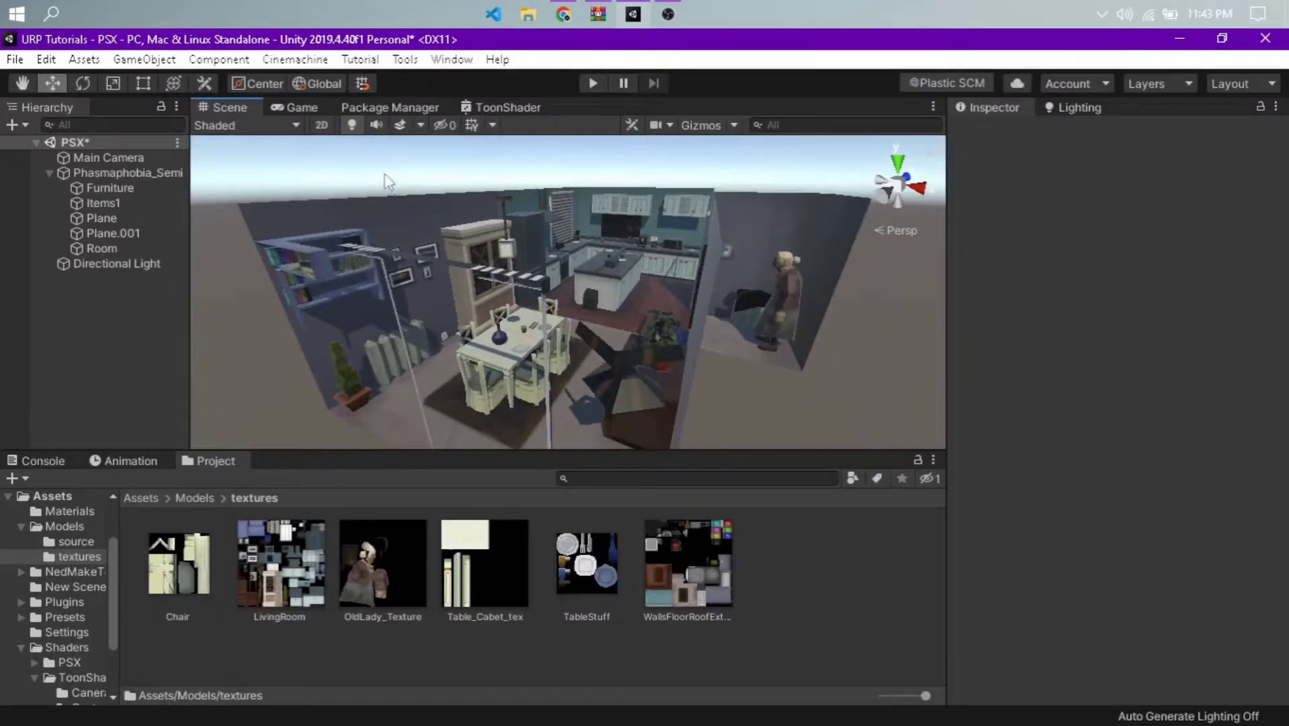
click(300, 108)
click(99, 159)
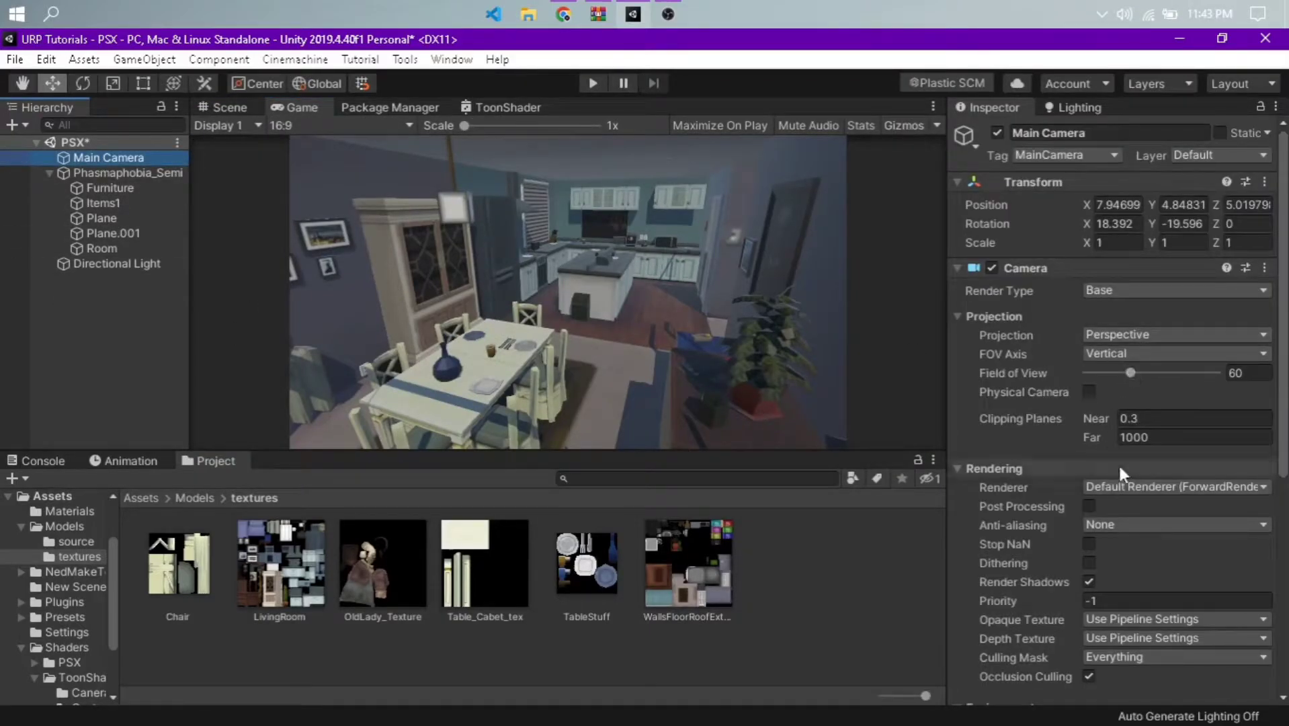
scroll(1117, 463, down, 5)
click(148, 269)
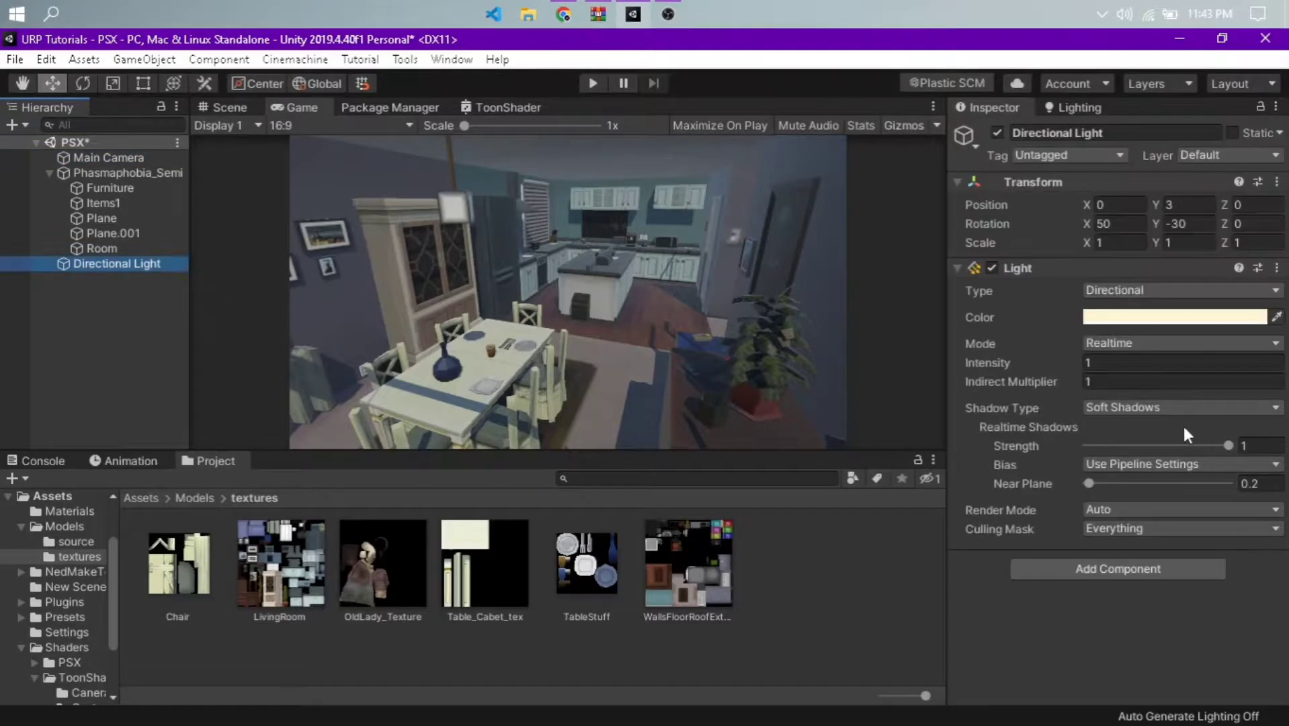
drag(1168, 444, 909, 443)
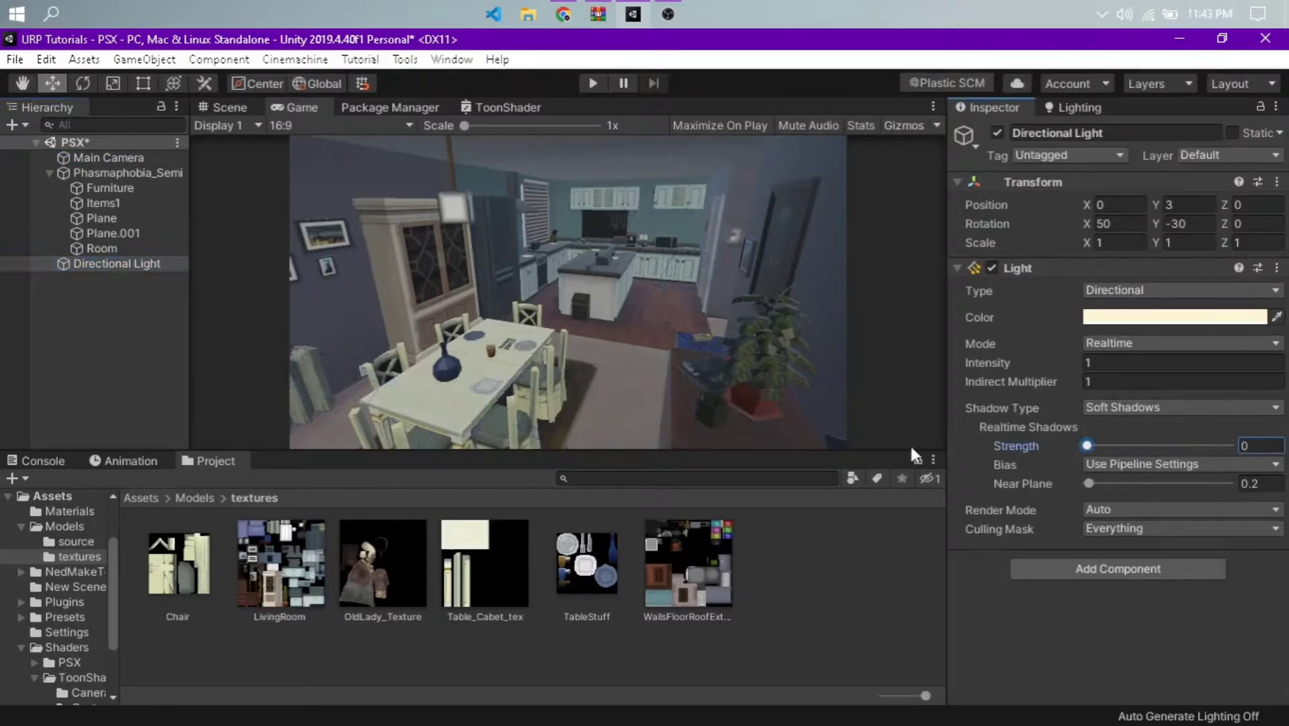
drag(796, 447, 567, 435)
click(596, 323)
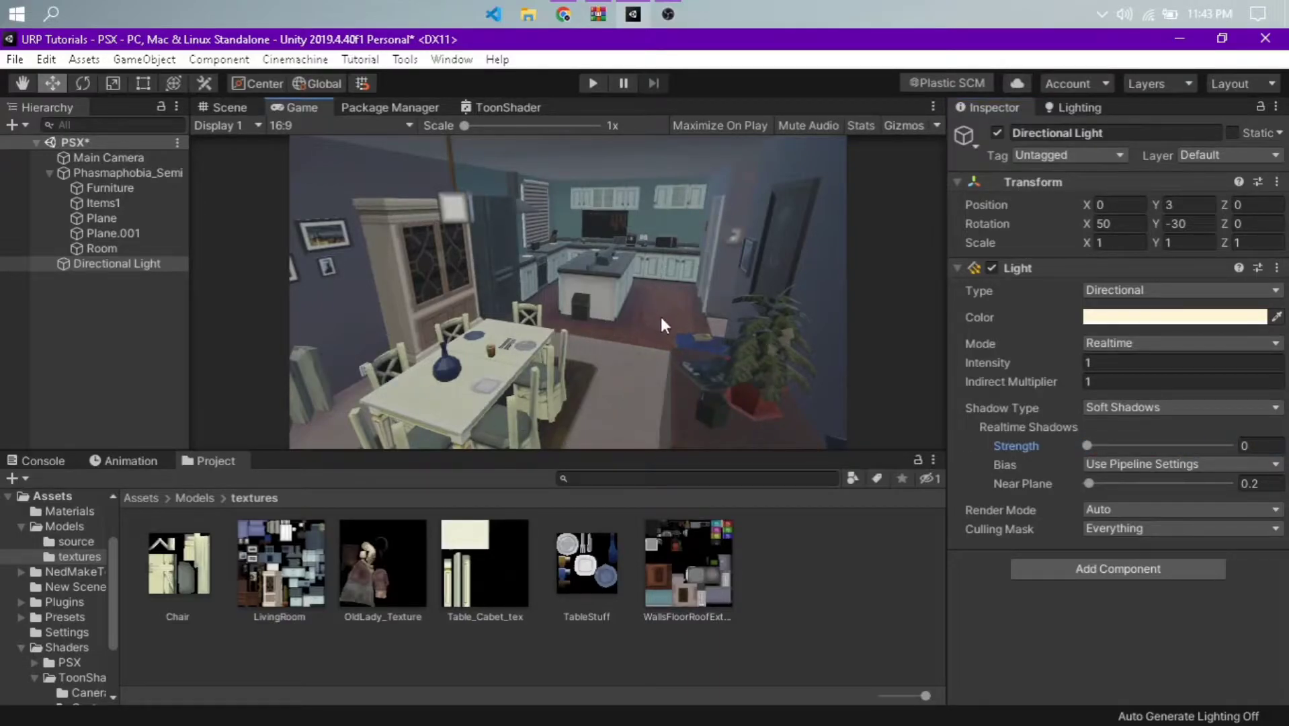
Look through the source and textures folders inside Models to review the room model and its textures.
click(771, 664)
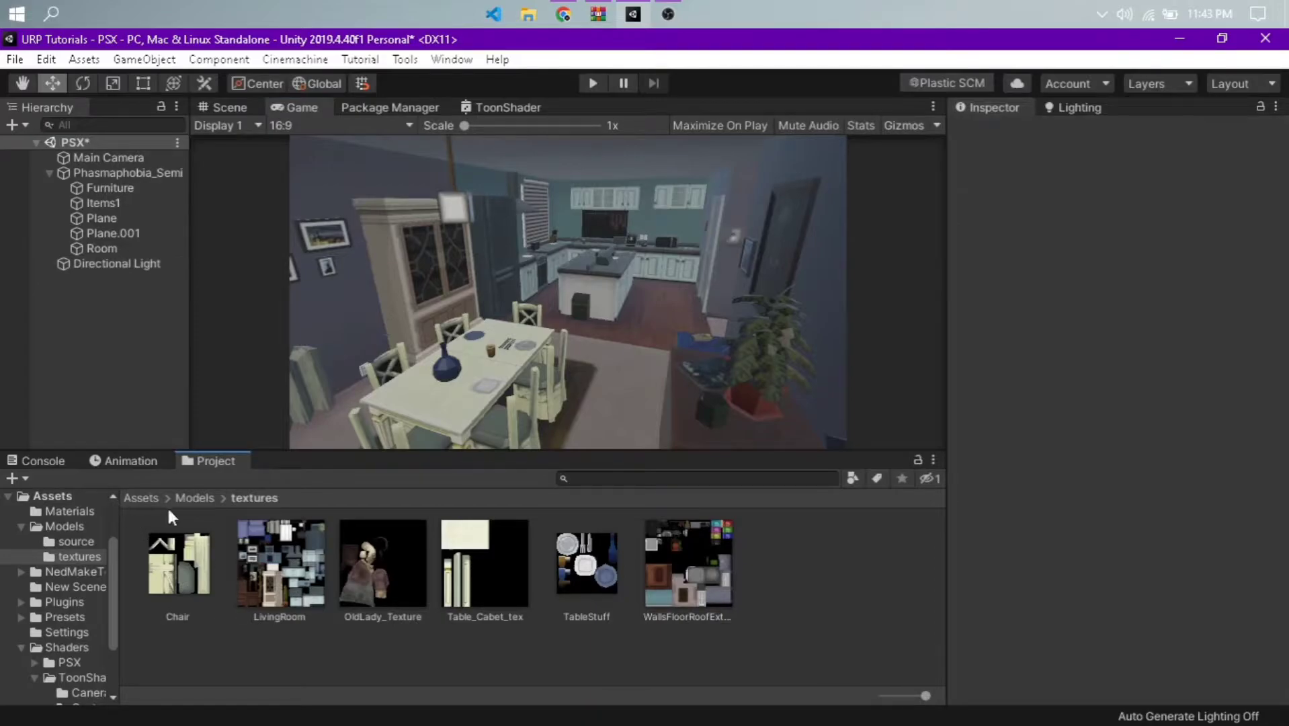
click(198, 497)
double_click(191, 563)
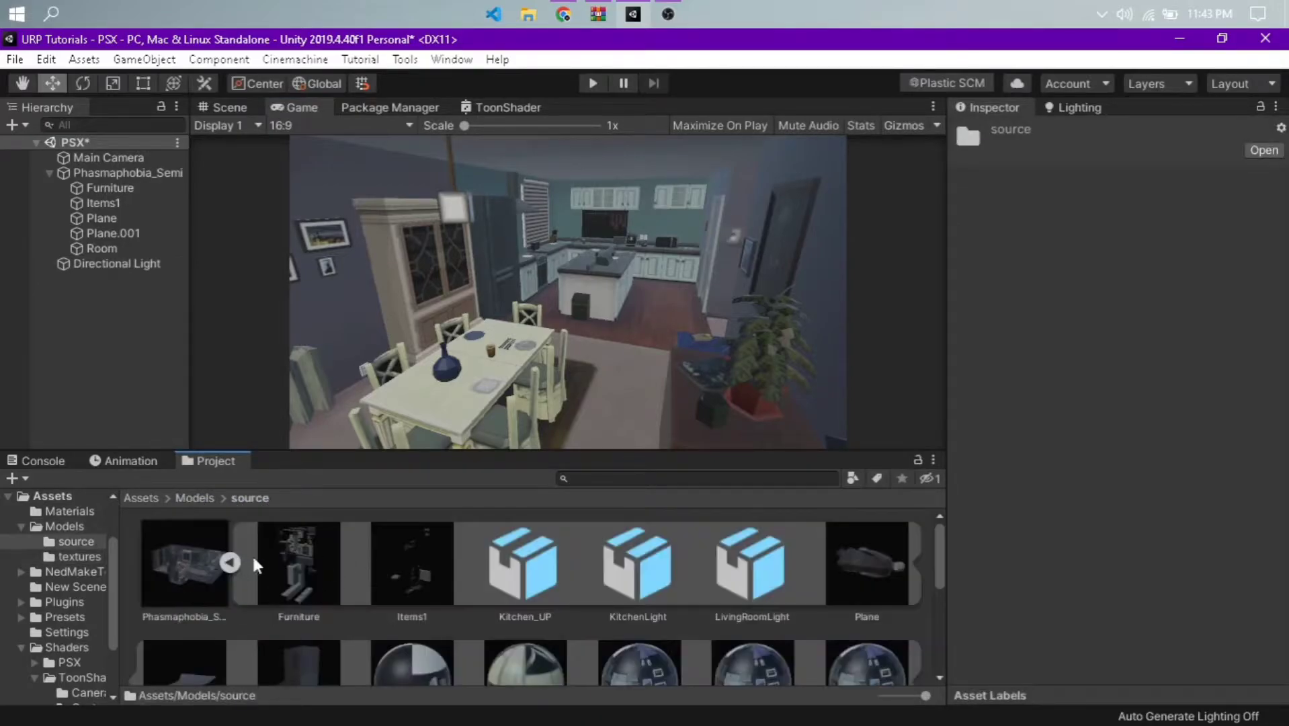
click(230, 562)
click(209, 501)
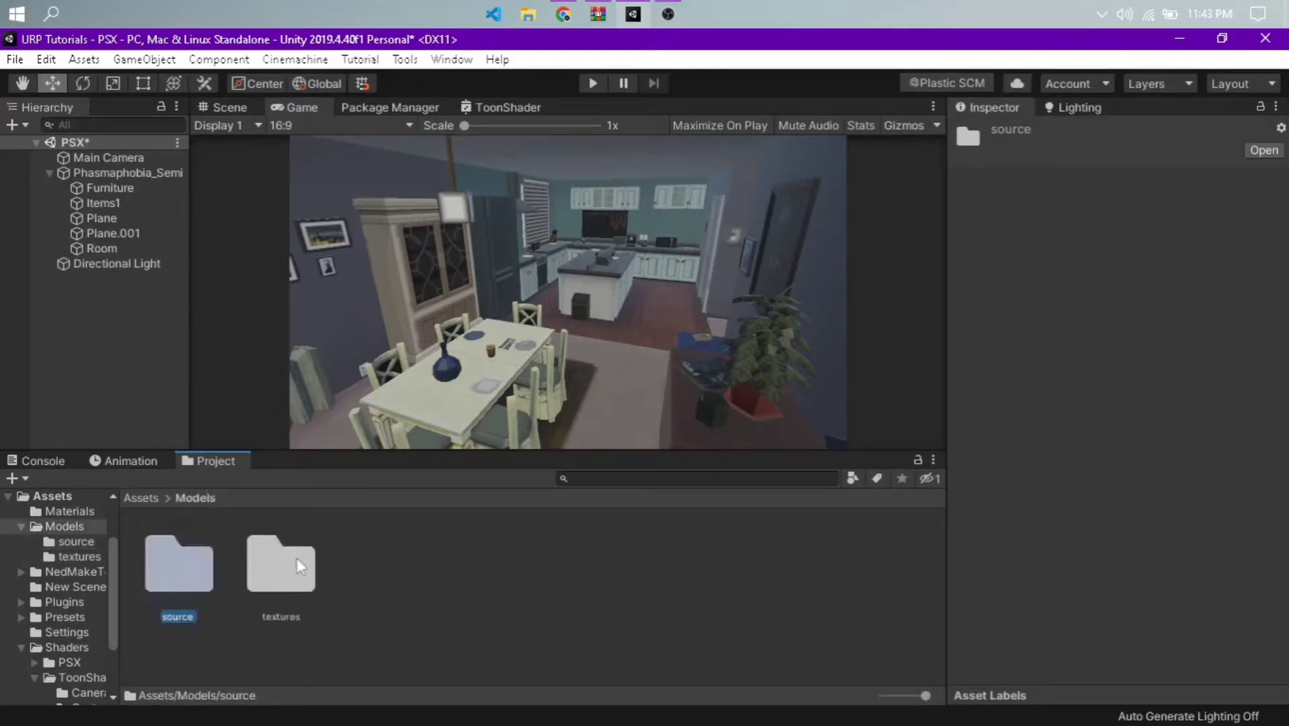
double_click(296, 560)
click(762, 594)
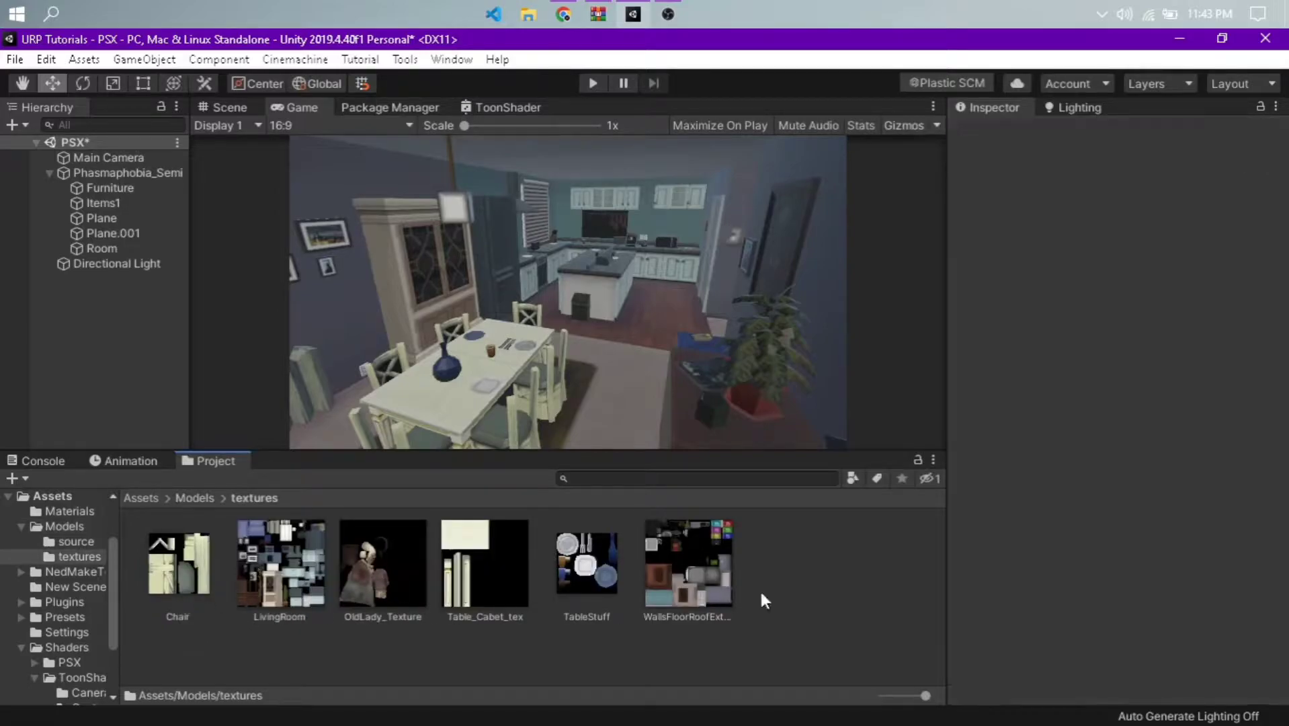
Create a material named mat_livingroom in the textures folder and assign the LivingRoom texture as its base map.
right_click(430, 670)
mouse_move(483, 195)
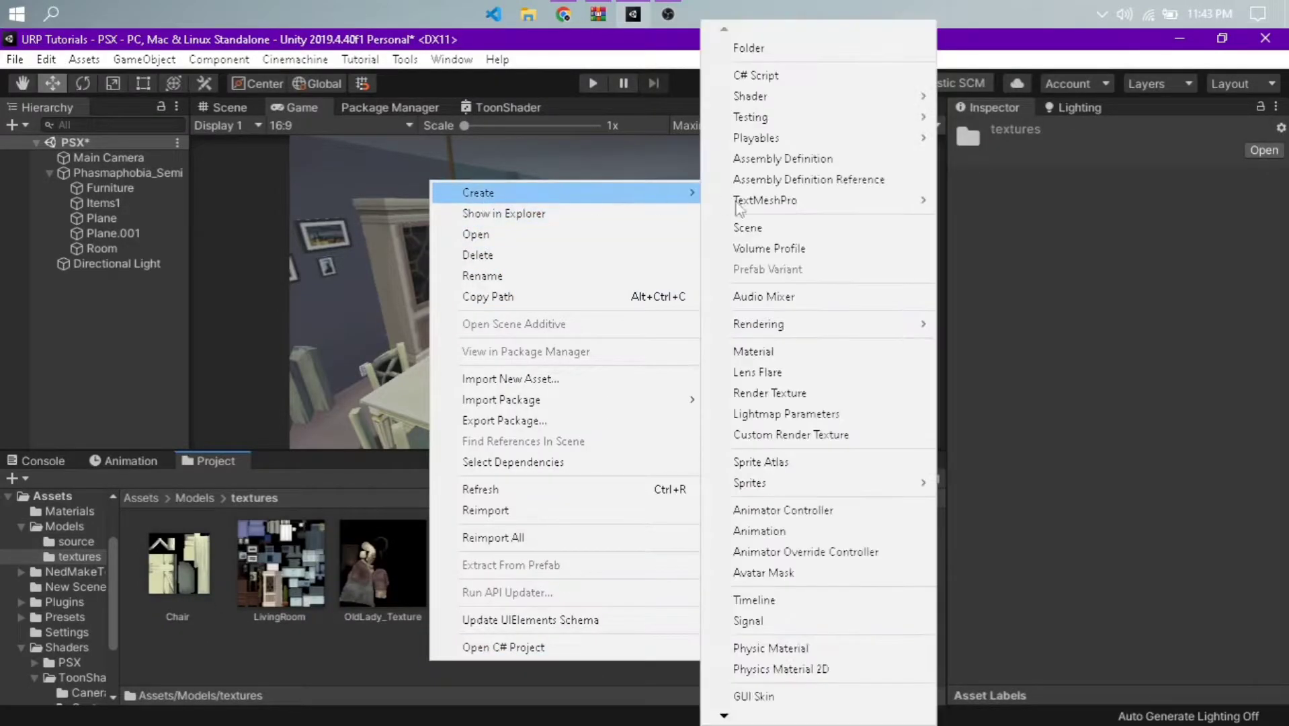
click(792, 353)
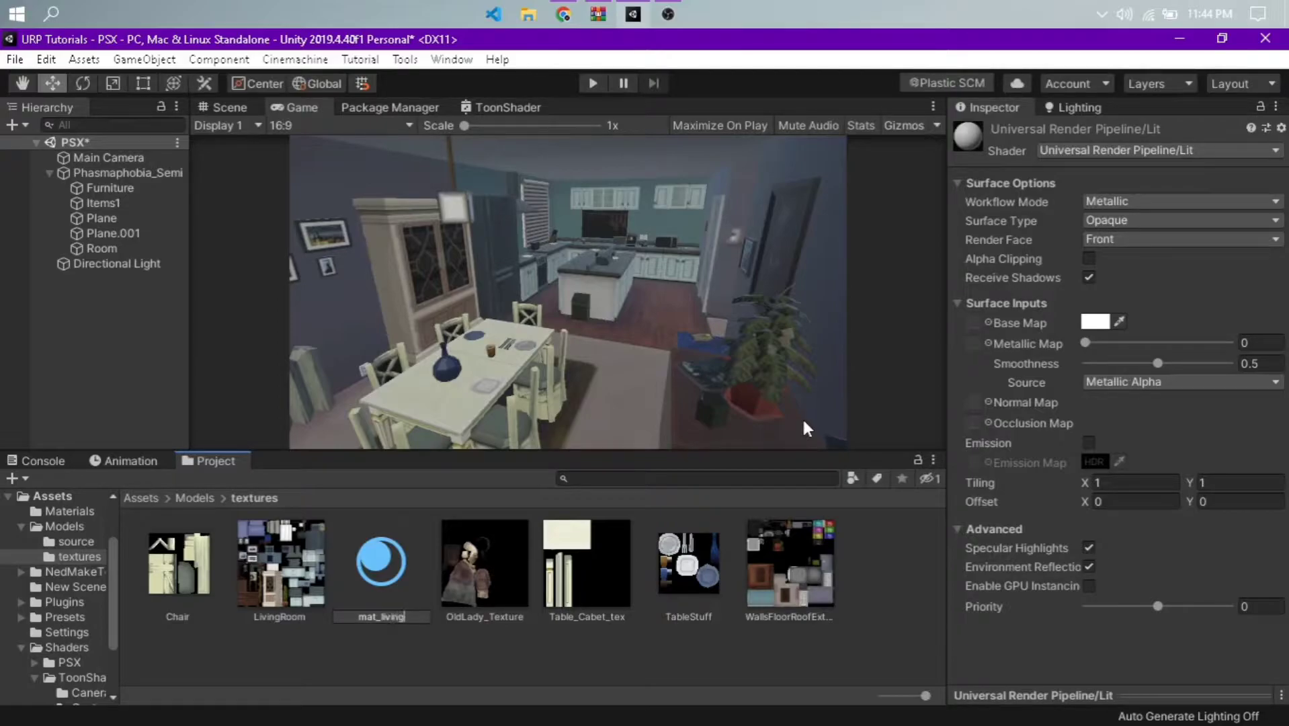
text(mat_livingroom)
key(Return)
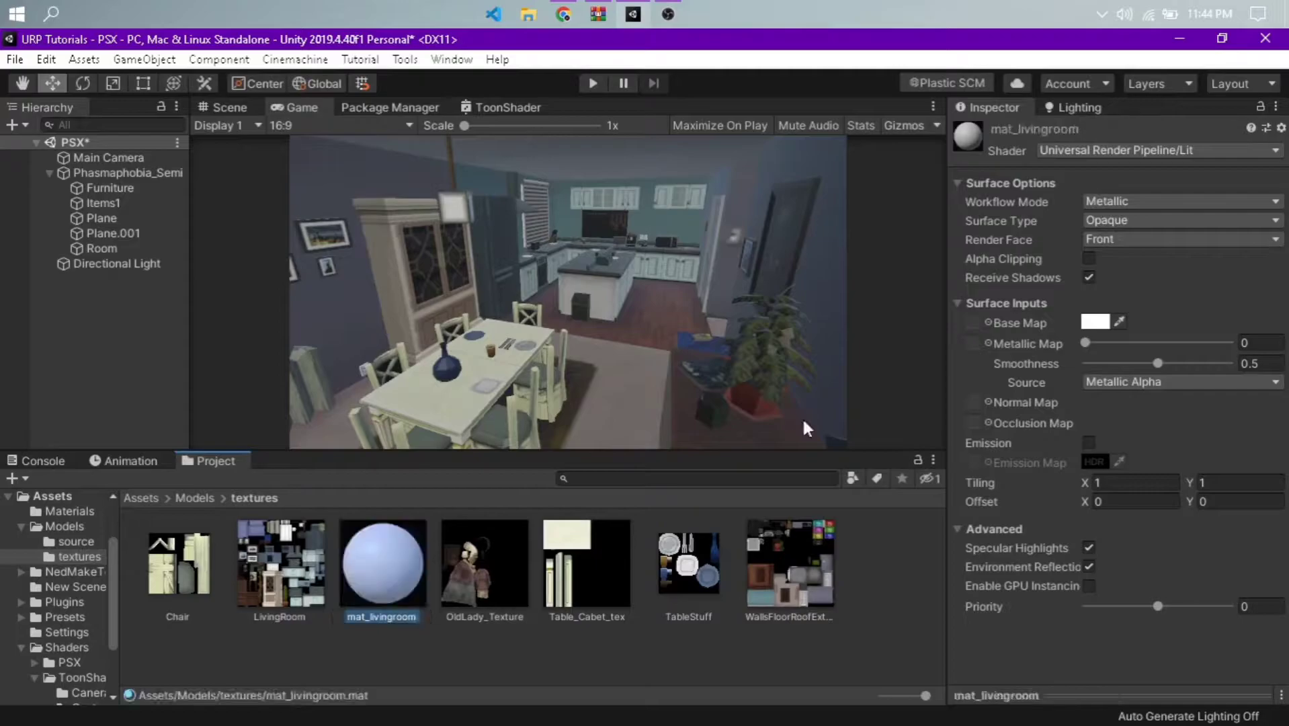
drag(288, 579, 986, 329)
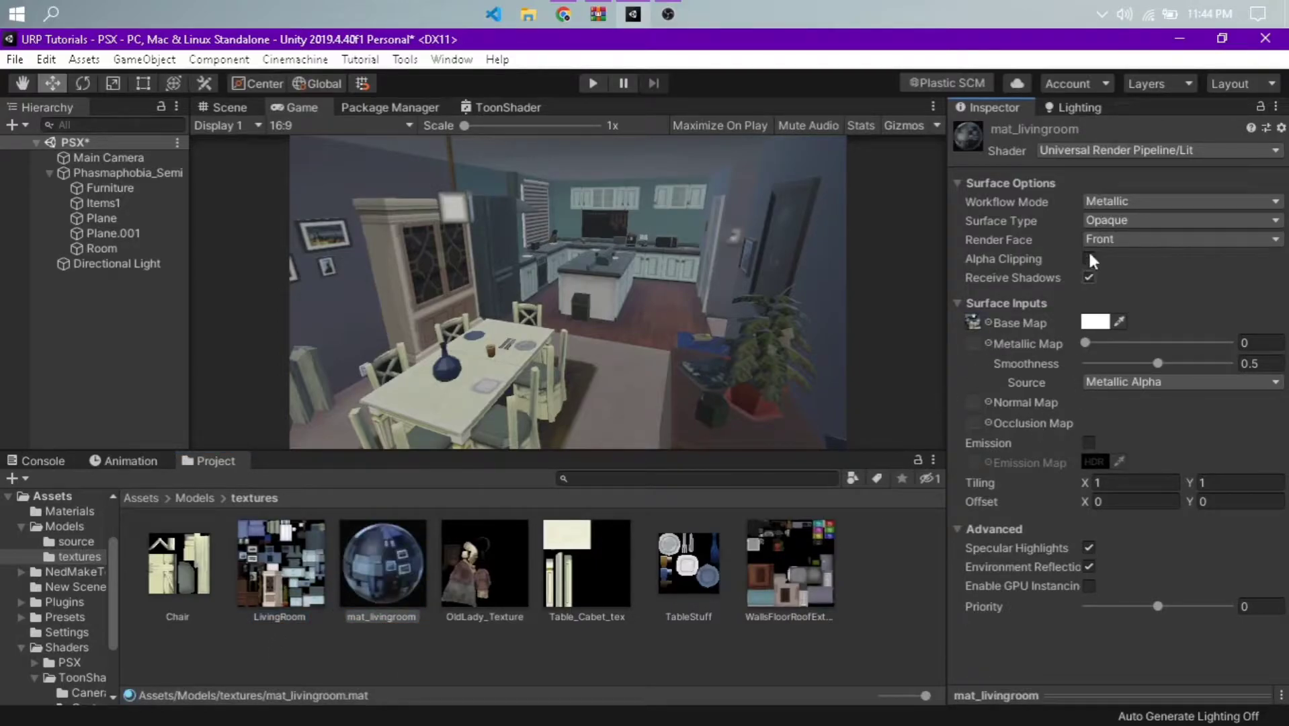
Change mat_livingroom's shader to Shader Graphs/URP_PSX_Unlit_Master and assign the LivingRoom texture as its MainTex.
click(1085, 149)
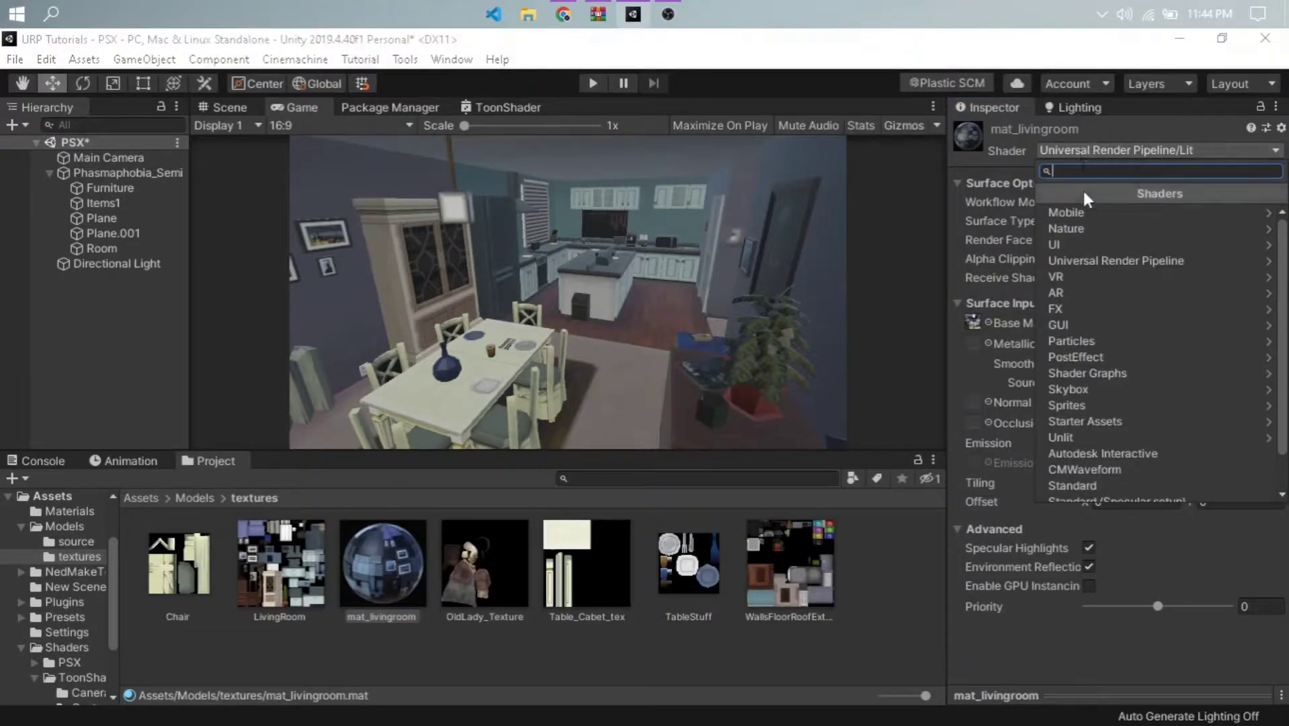
click(1109, 375)
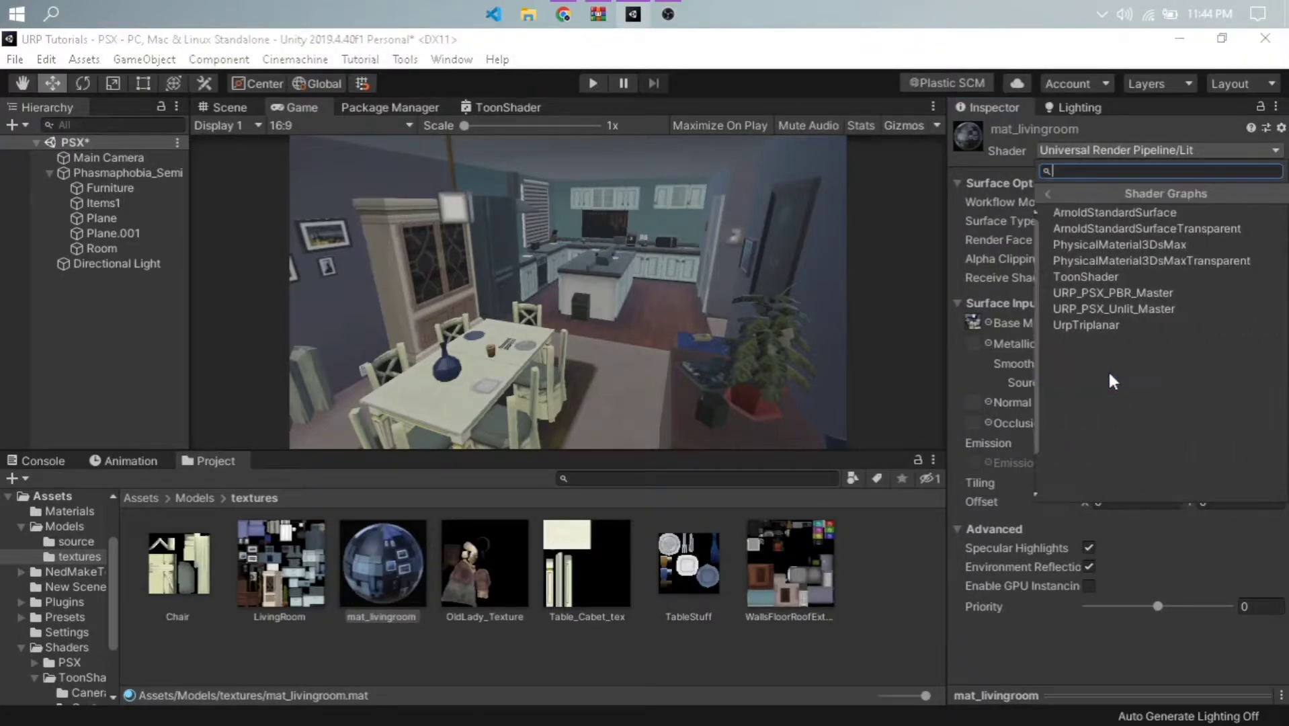
click(1134, 308)
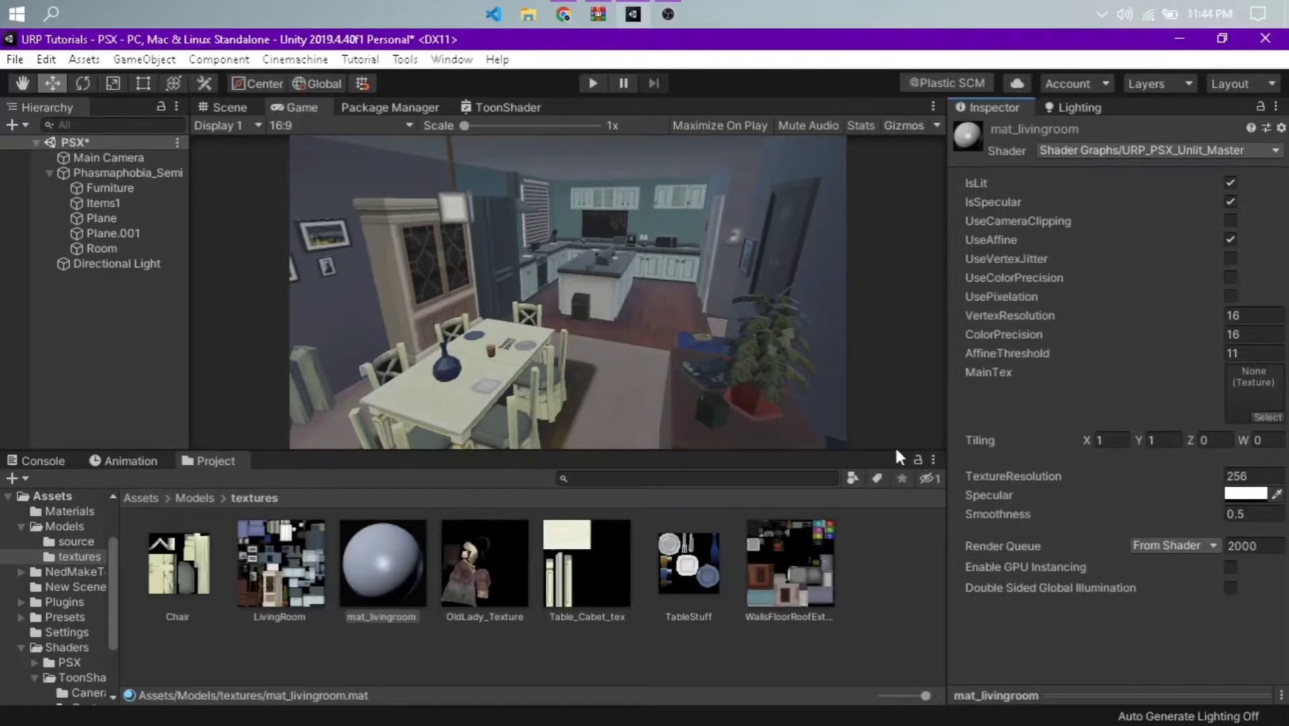
click(278, 570)
drag(830, 523, 1270, 419)
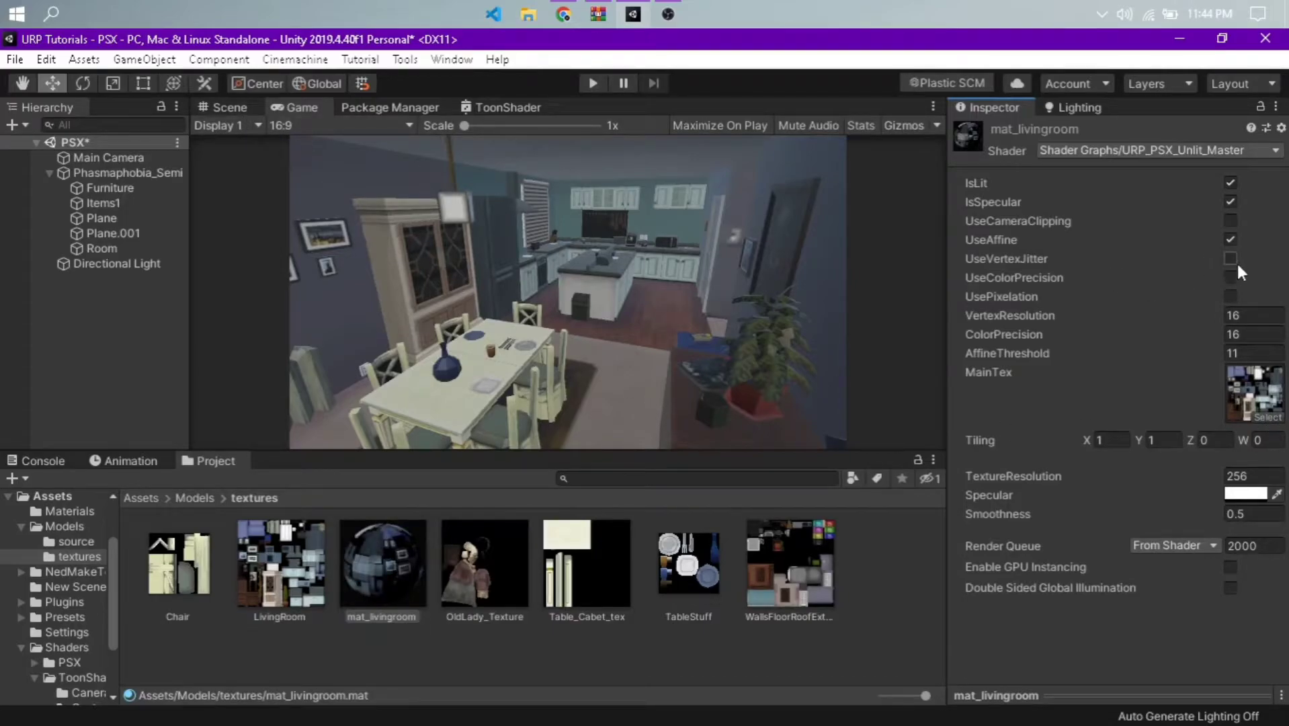
click(668, 15)
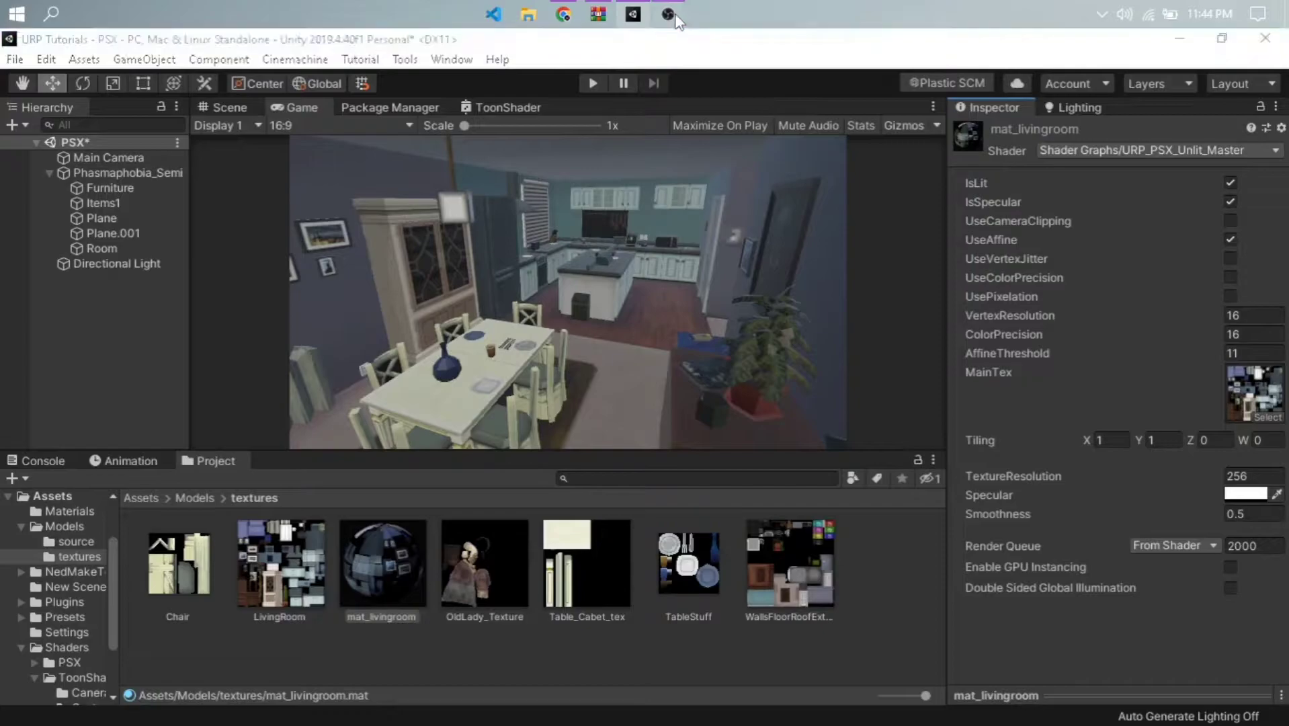
Apply mat_livingroom to the living room cabinet in the scene and select the material to show its settings.
click(473, 649)
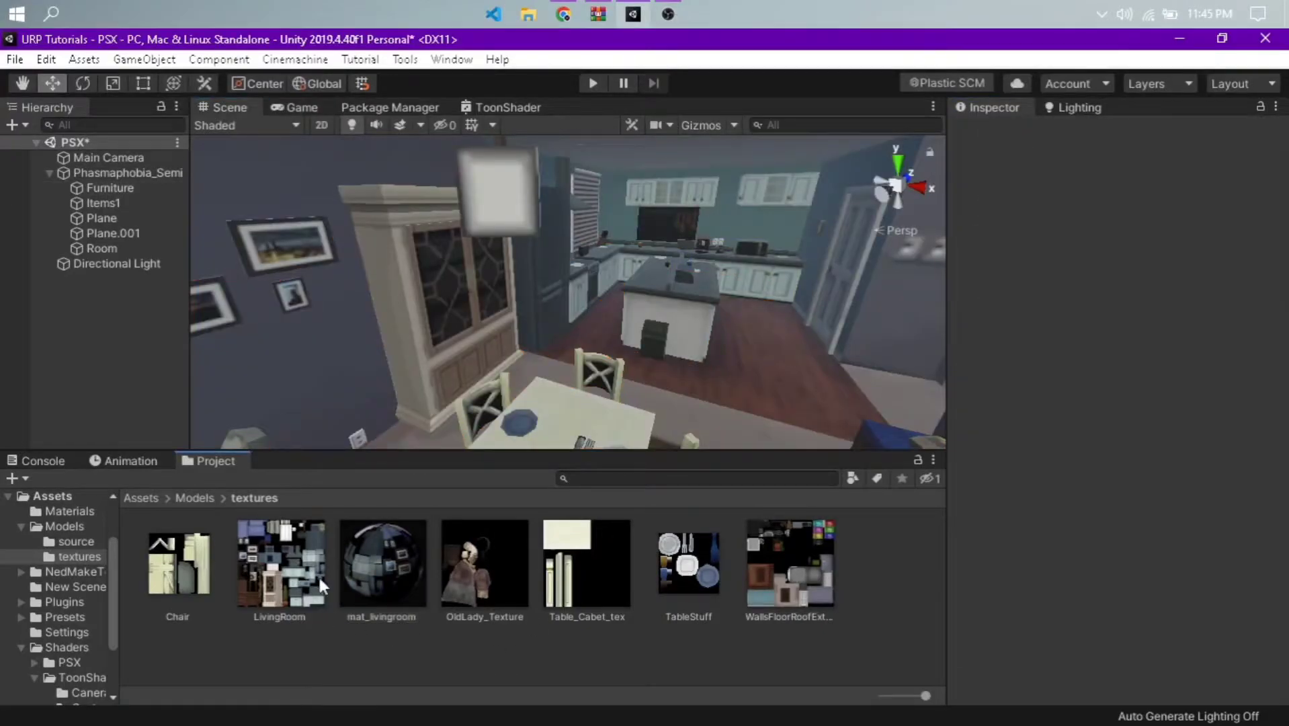
drag(380, 568, 402, 290)
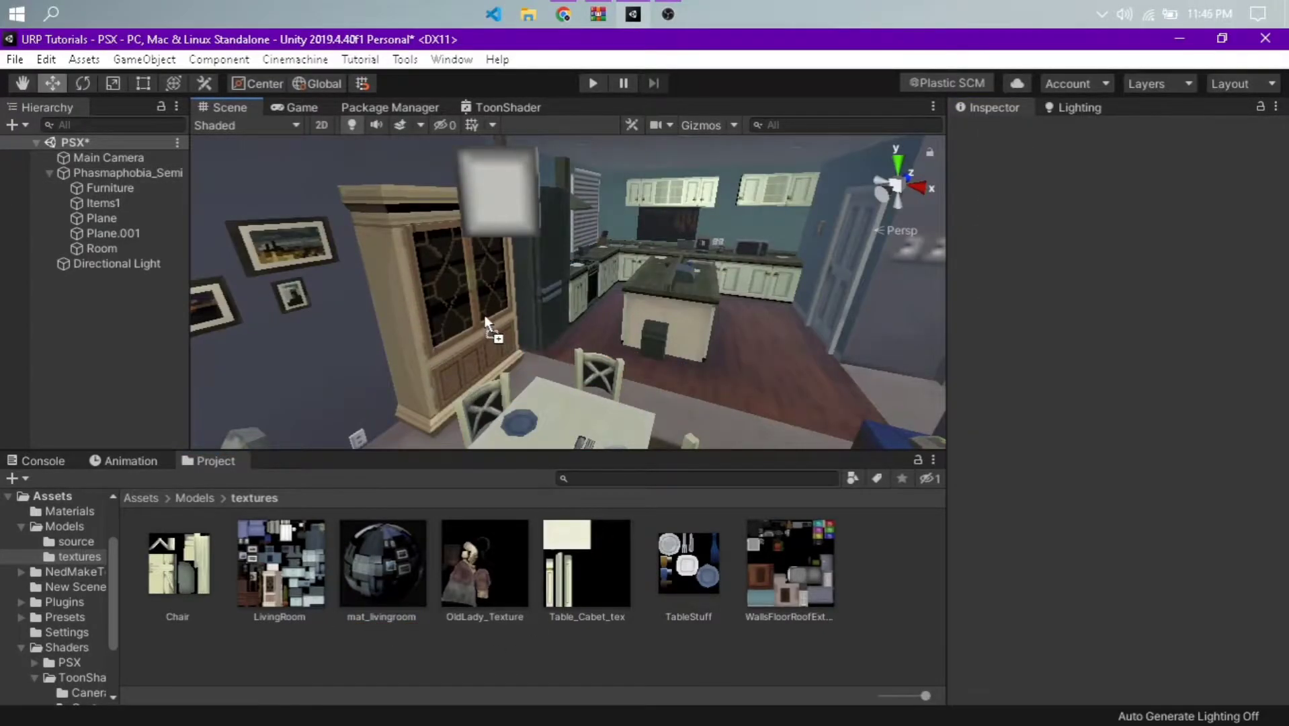
drag(549, 295, 451, 313)
click(394, 564)
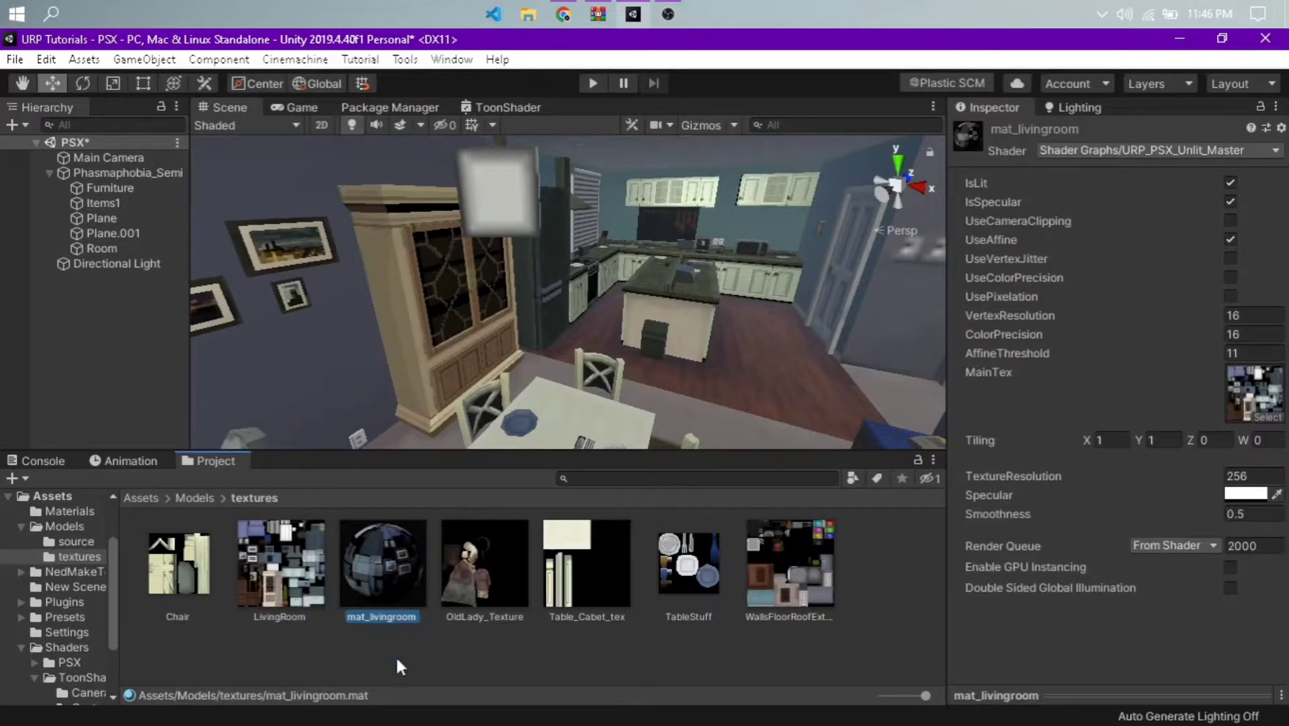
Duplicate the mat_livingroom material in the textures folder as a base for the room's other materials.
click(396, 656)
click(387, 572)
key(ctrl+d)
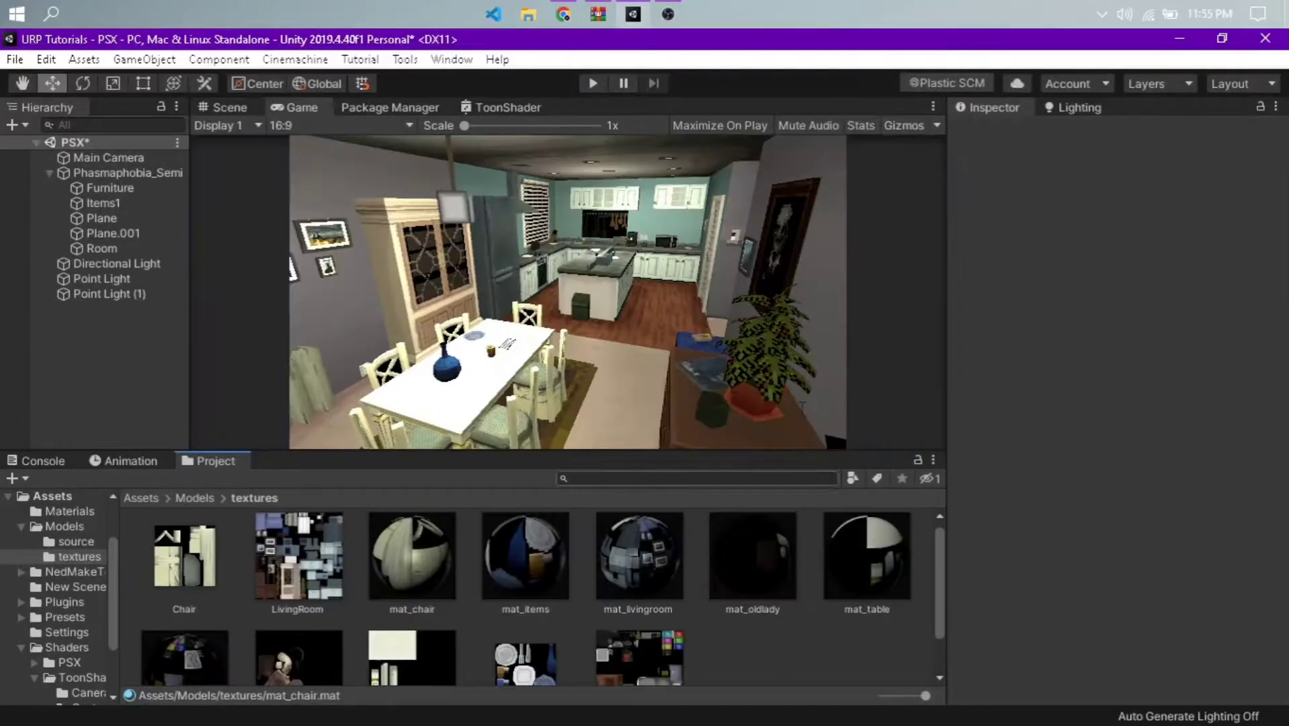
click(618, 234)
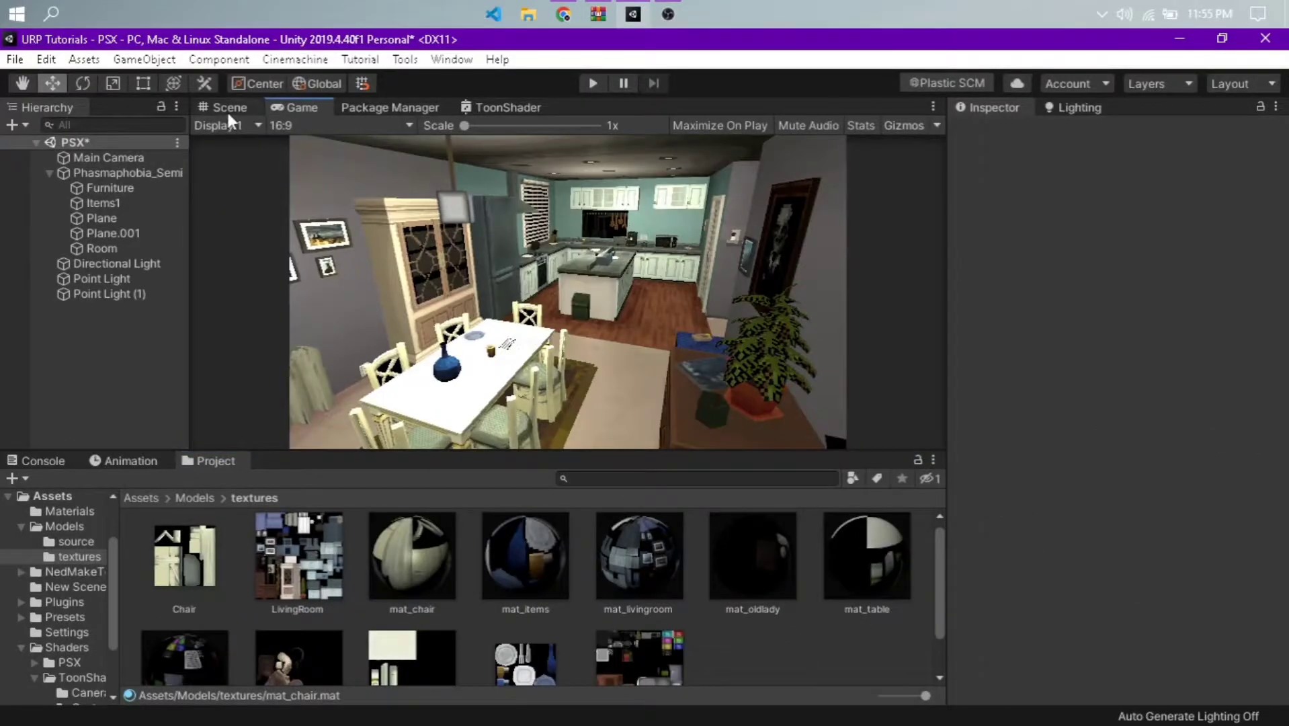
Select the Furniture object in the scene and review the materials assigned to its Mesh Renderer.
click(226, 108)
right_drag(571, 296, 626, 238)
scroll(612, 281, up, 5)
click(626, 238)
scroll(1057, 584, down, 5)
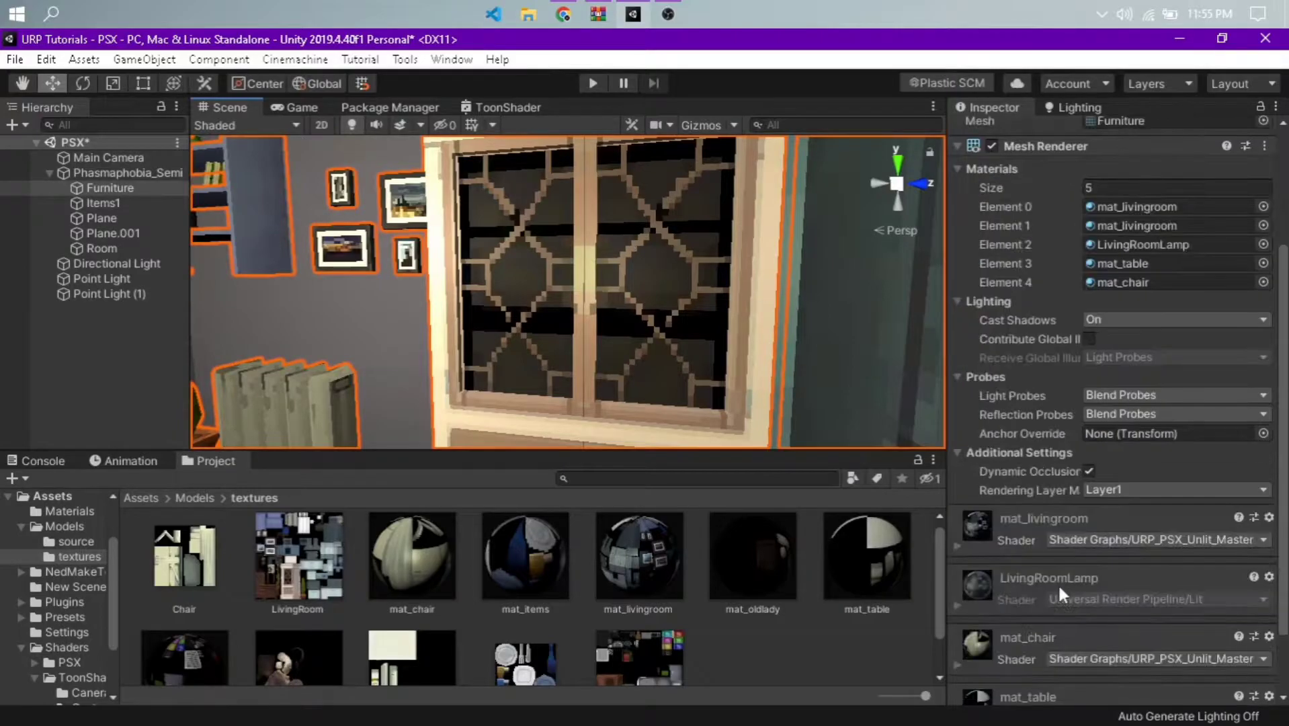
scroll(1059, 587, down, 3)
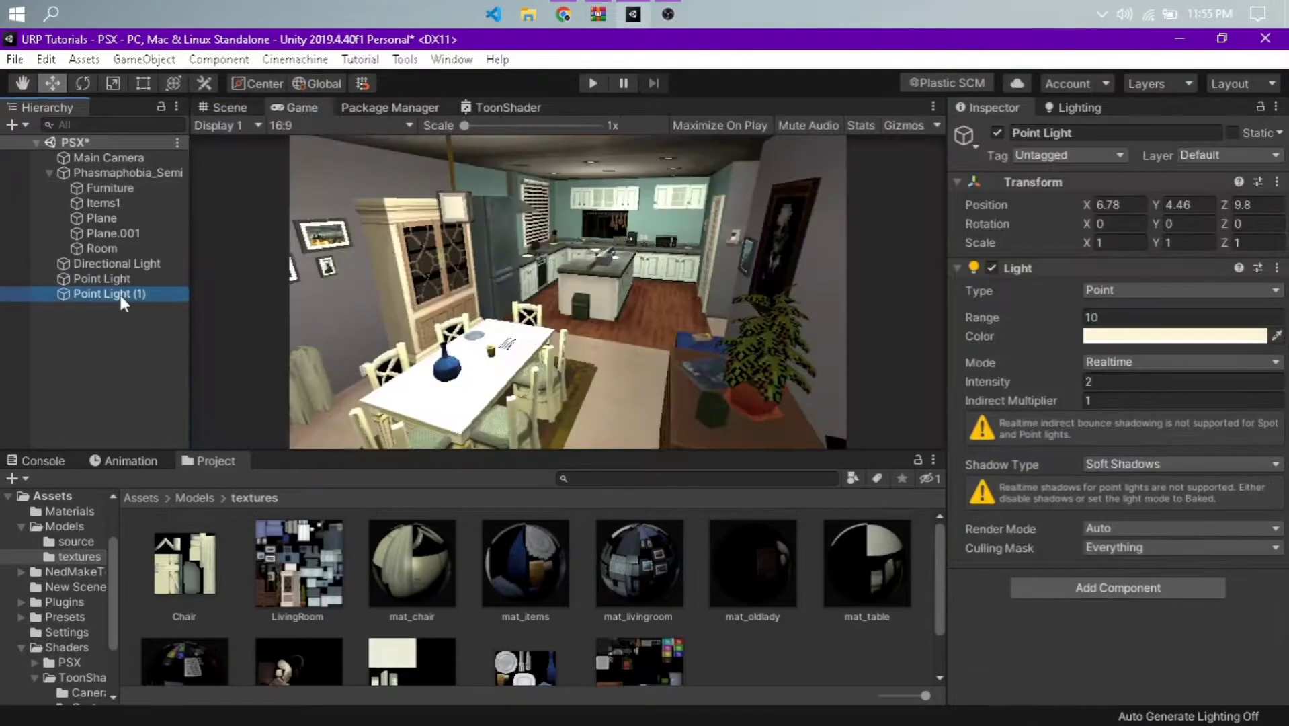
Switch both point lights off and on again to compare the room's lighting.
ctrl+click(144, 275)
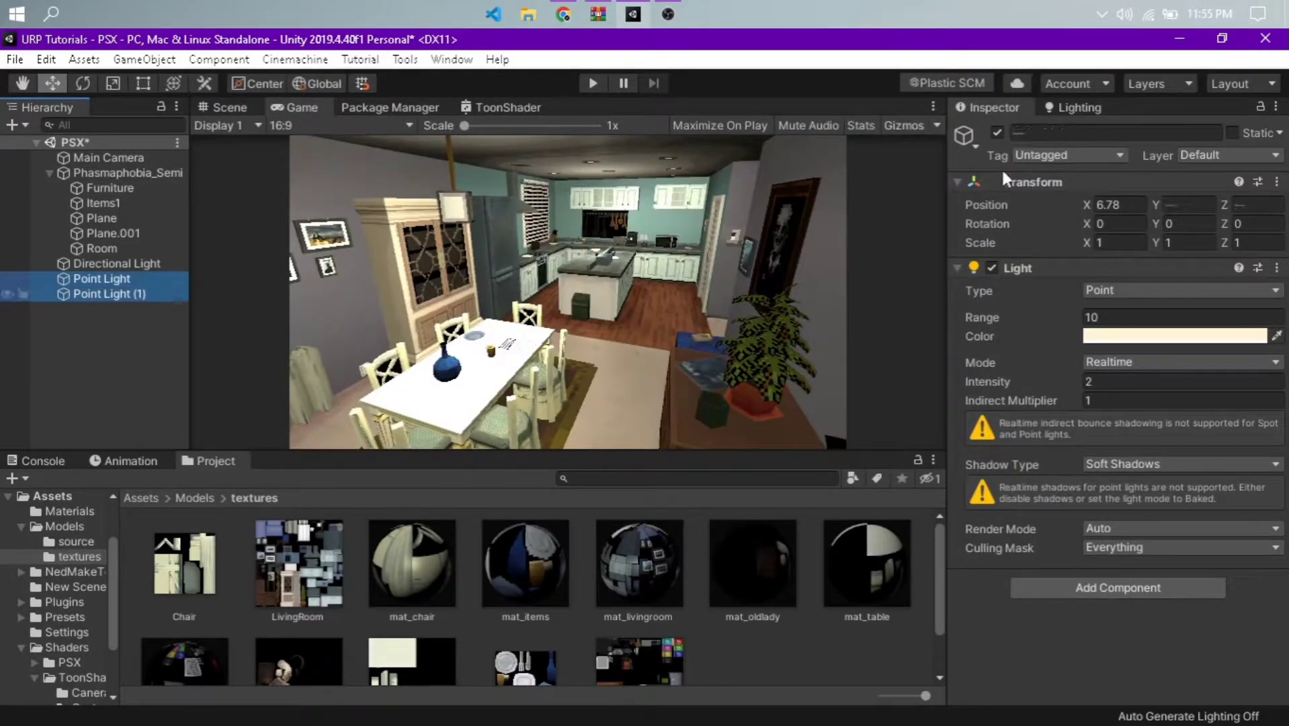
click(997, 133)
click(998, 132)
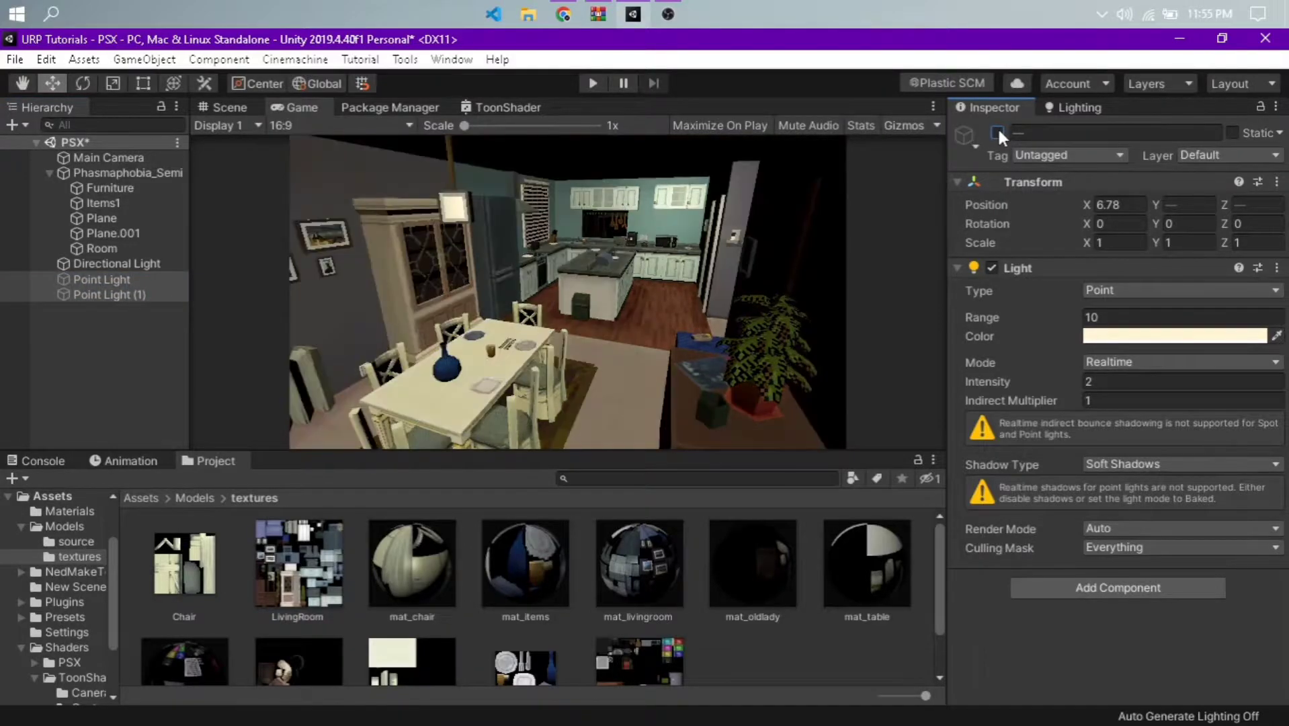
click(998, 132)
click(998, 132)
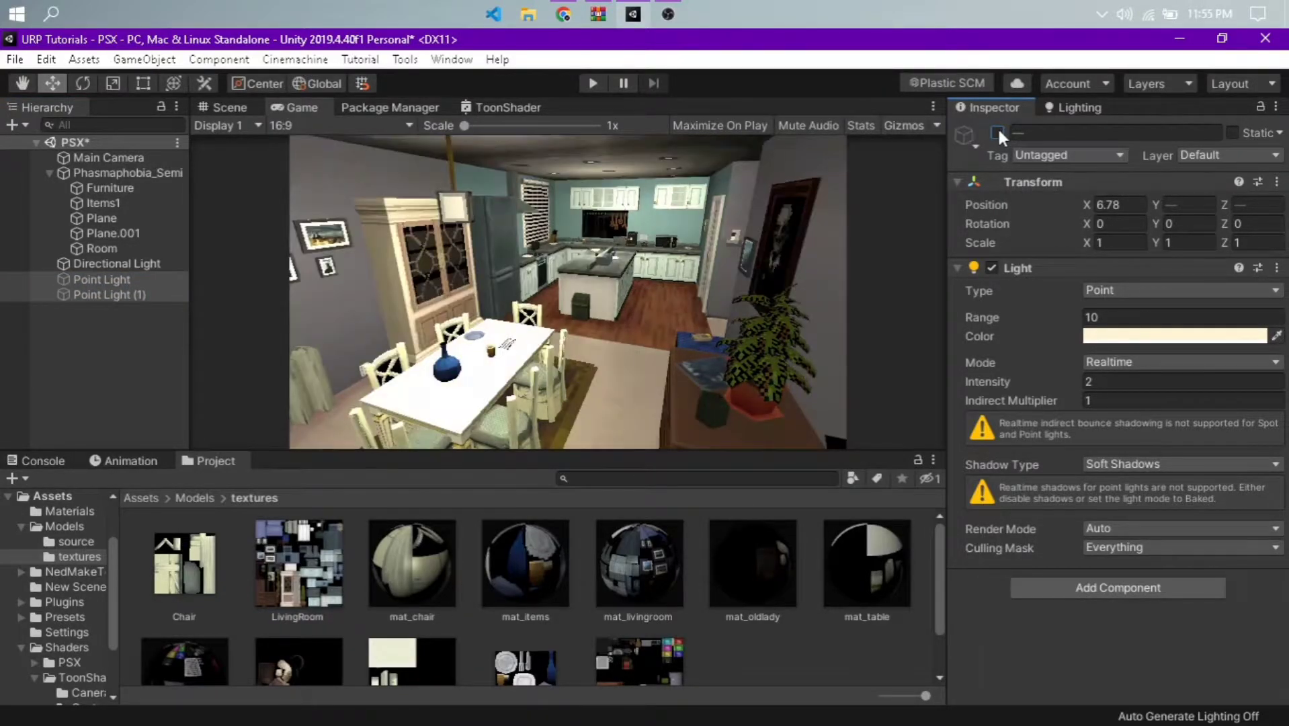
click(997, 133)
click(997, 132)
Select the six materials from mat_chair to mat_walls and toggle IsLit off and on to compare lit and unlit shading.
click(446, 570)
scroll(446, 570, down, 1)
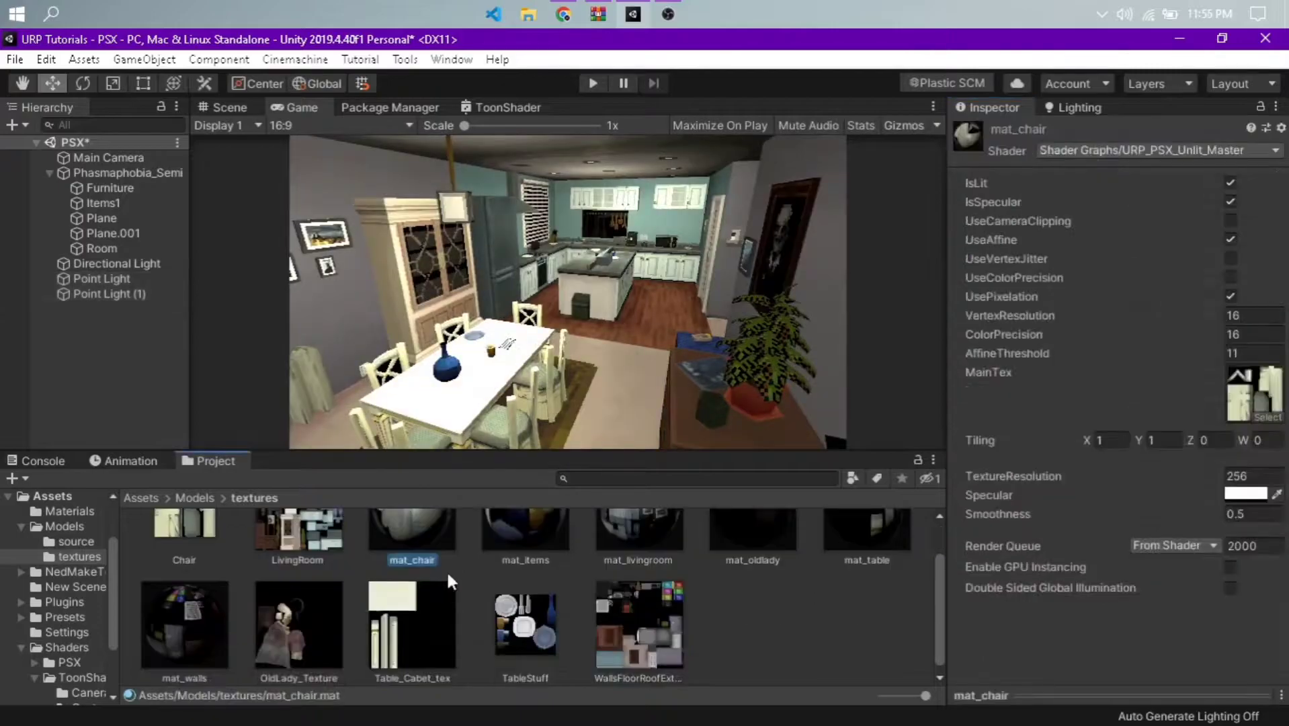
shift+click(200, 621)
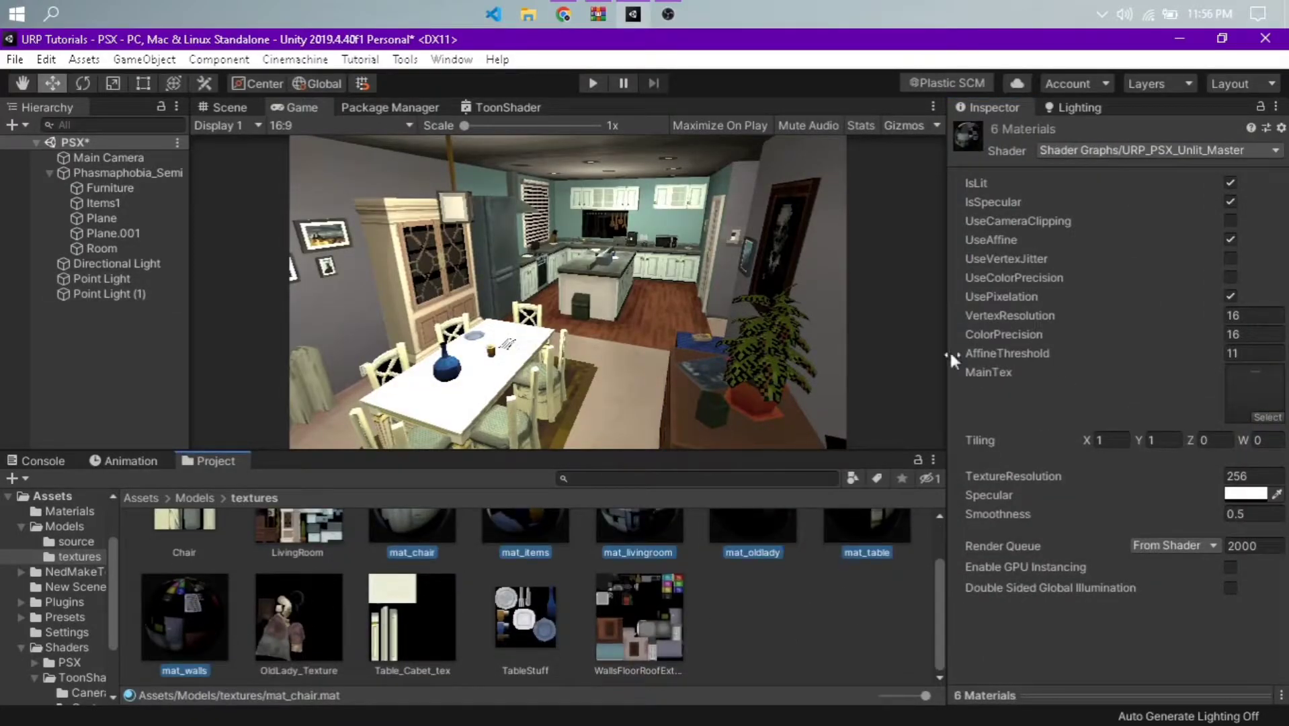
click(1230, 183)
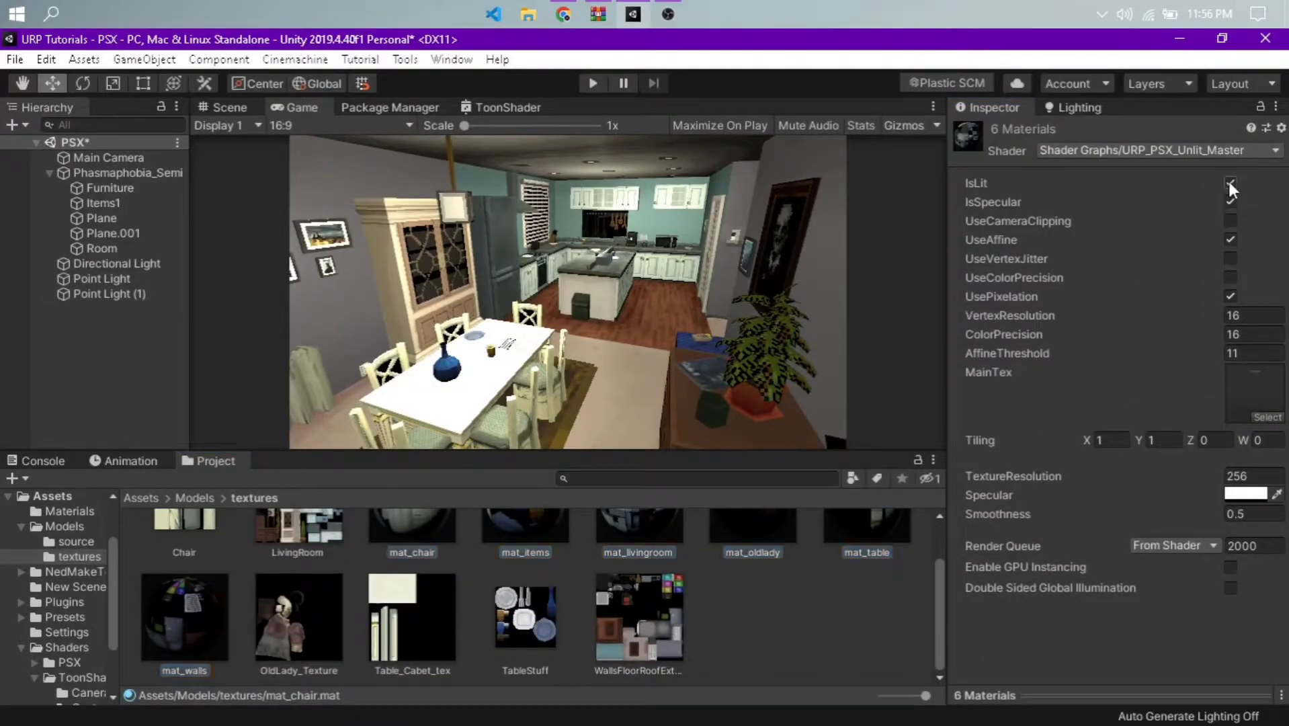
click(1230, 182)
click(1230, 182)
click(1230, 182)
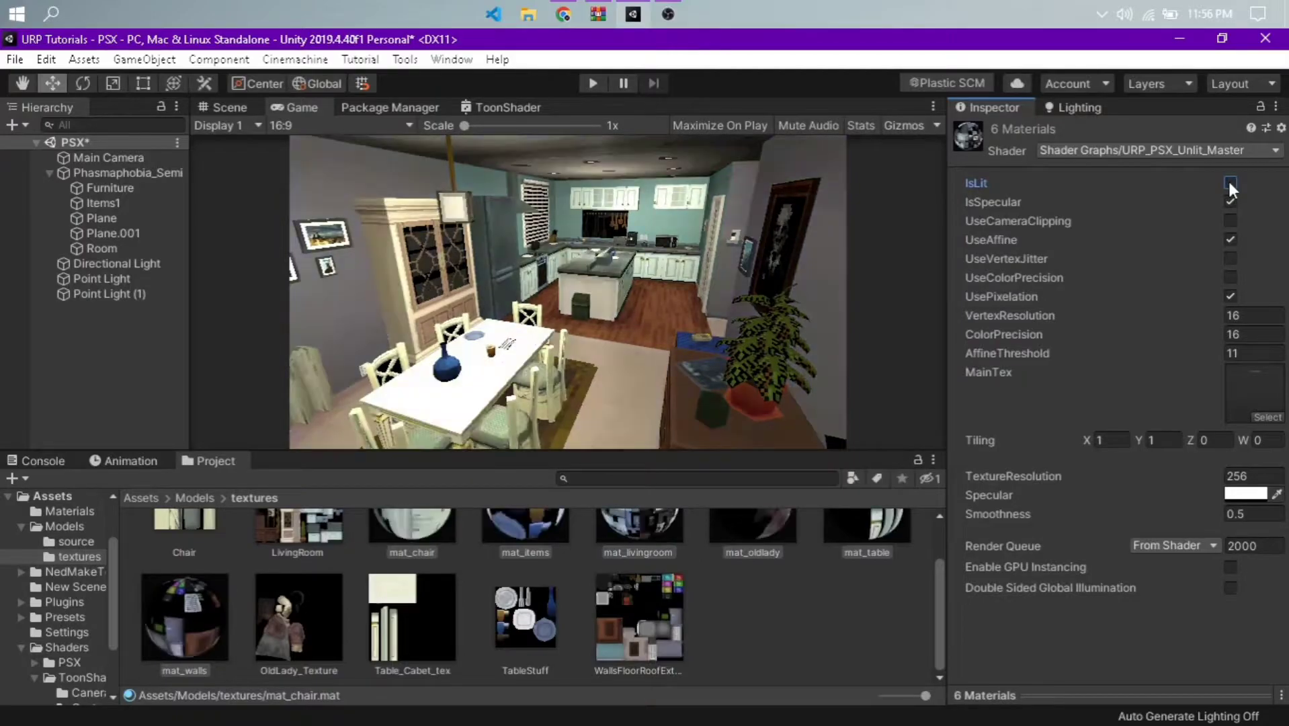
click(1229, 181)
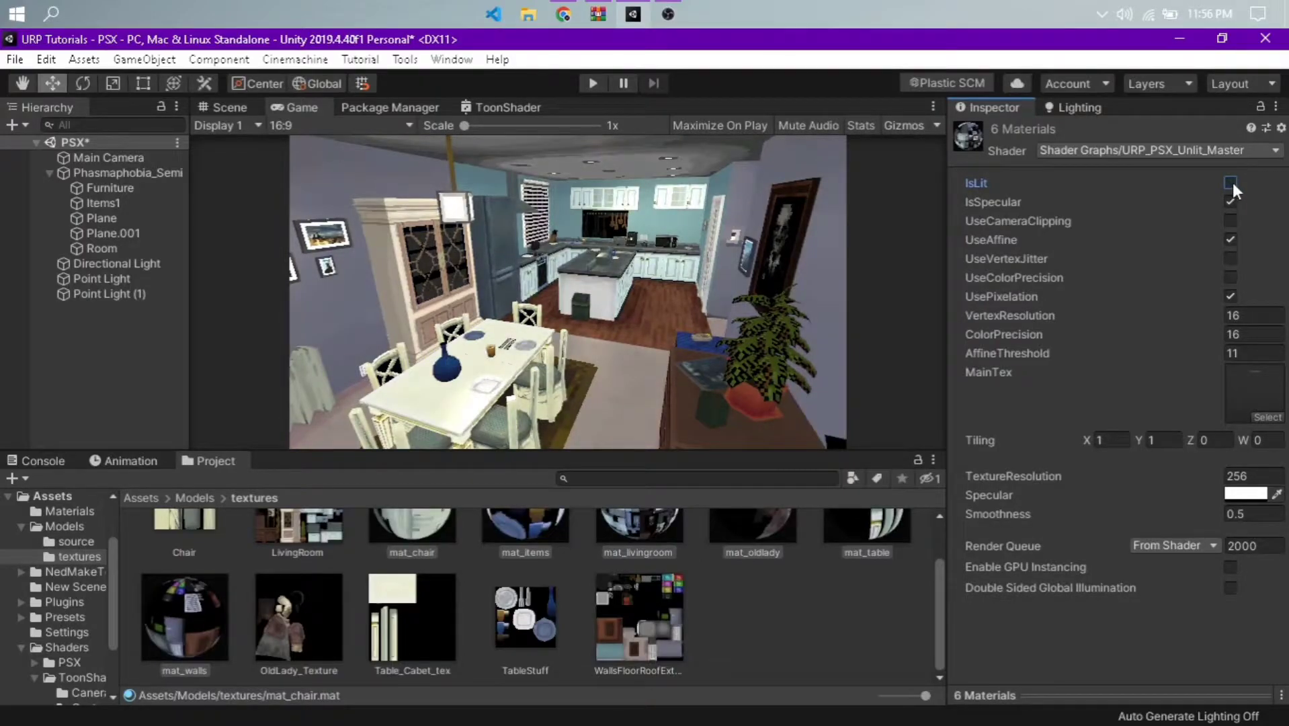
click(1230, 182)
Disable both point lights and toggle IsLit on the six materials to compare the shading without those lights.
click(133, 296)
shift+click(132, 277)
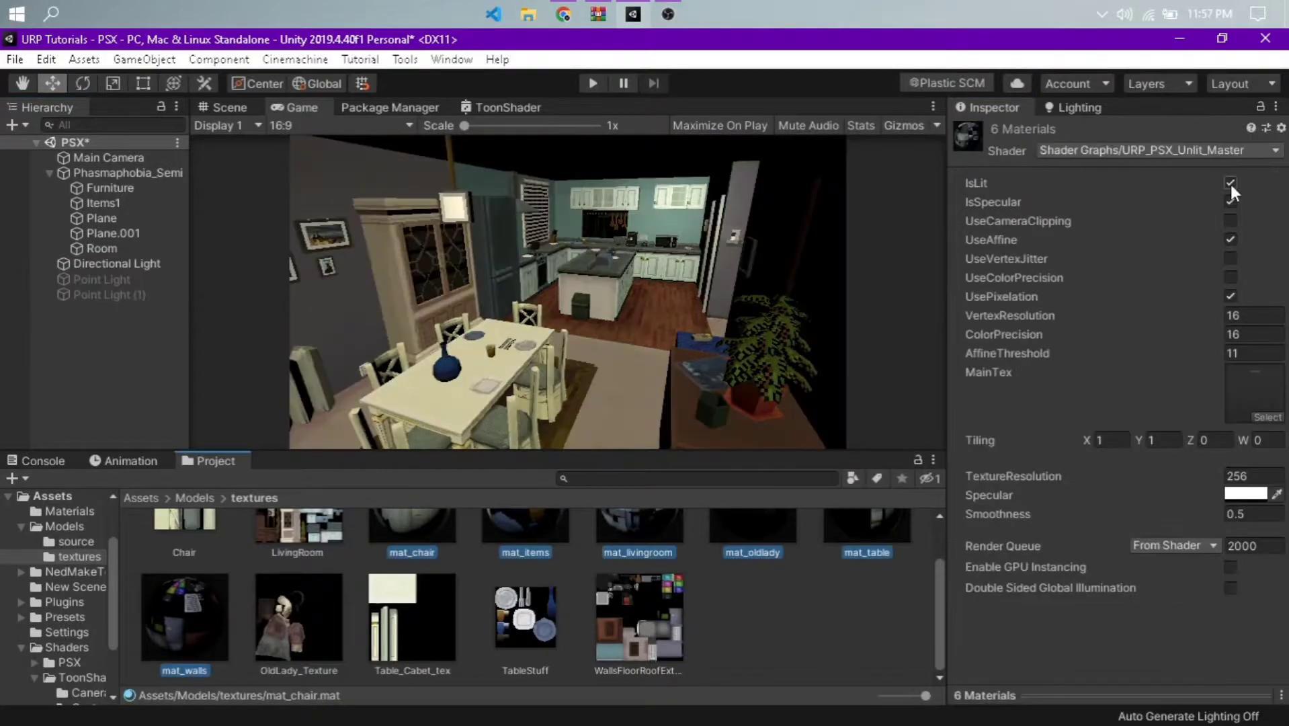
click(1230, 182)
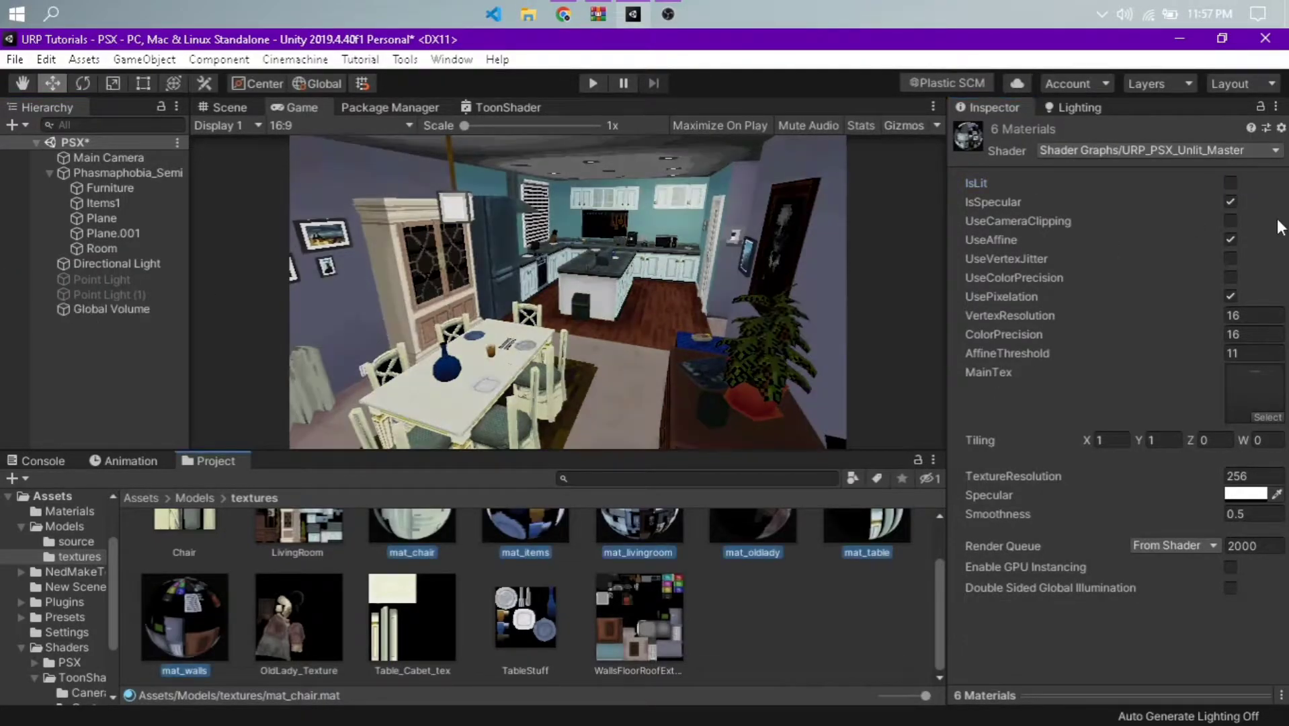
click(1230, 182)
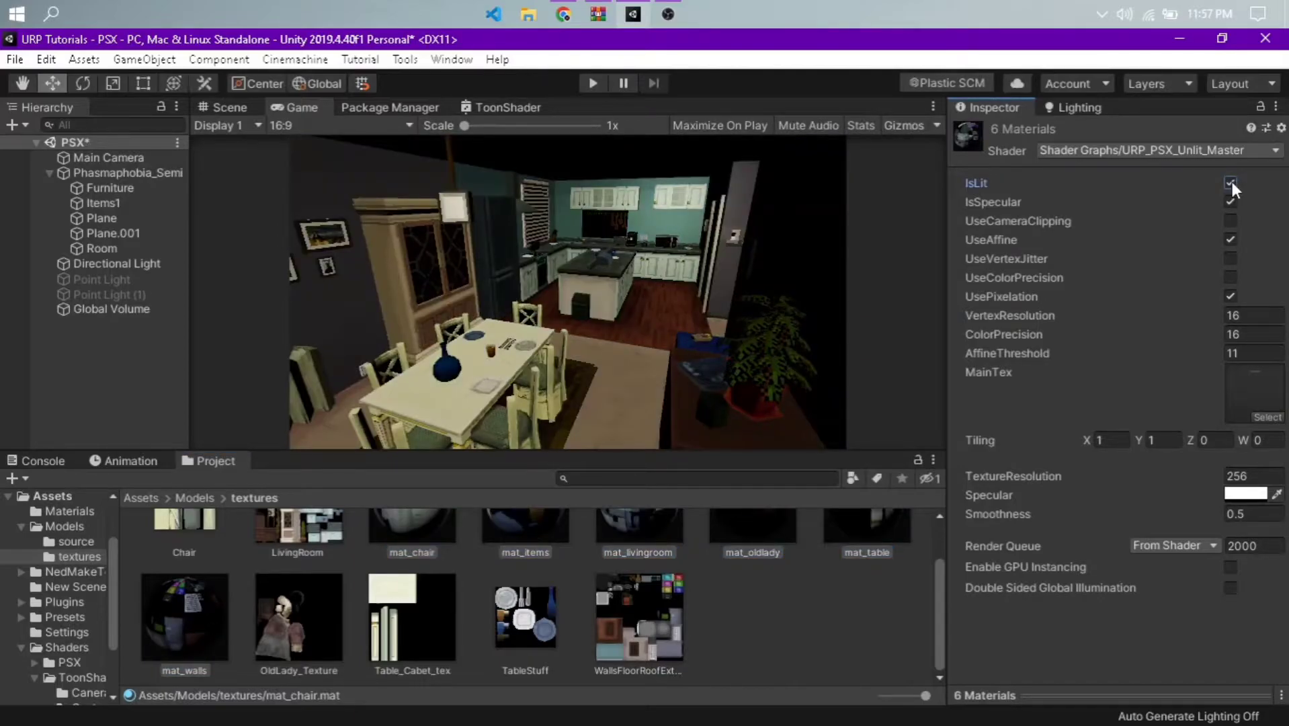
click(1231, 182)
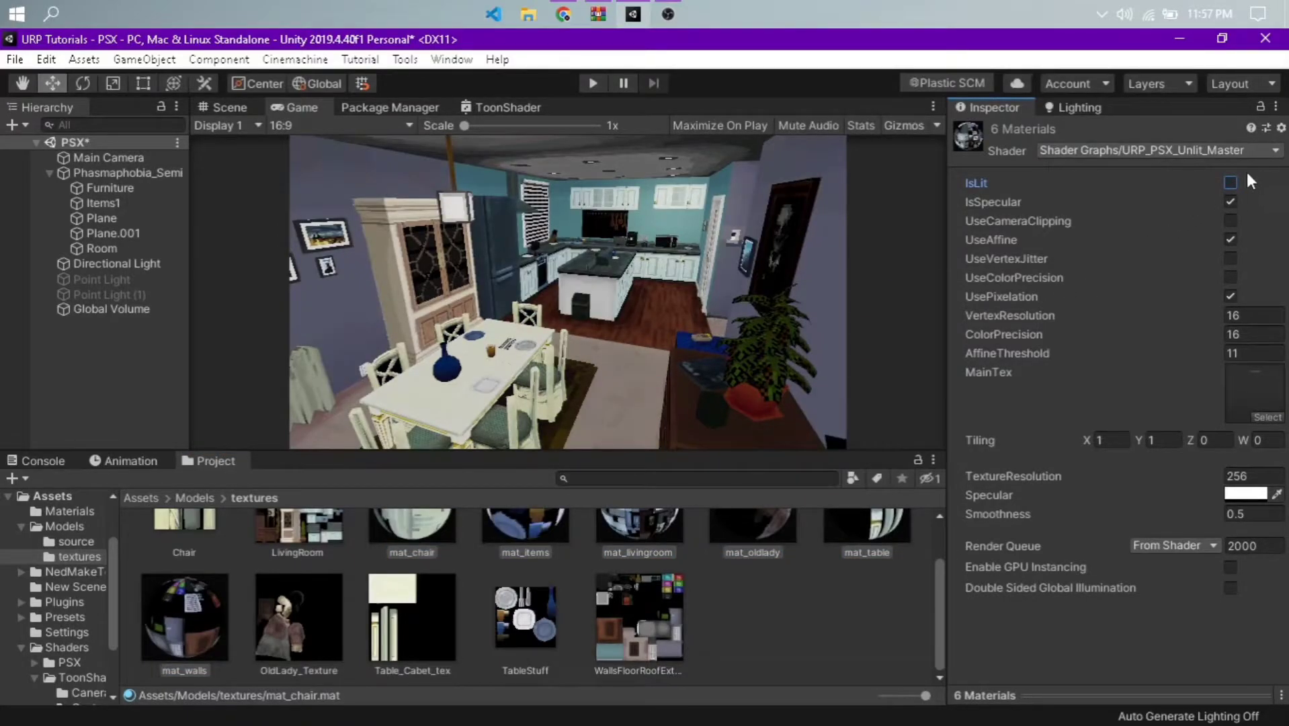
click(1231, 182)
Re-enable both point lights in the scene.
click(127, 296)
shift+click(129, 281)
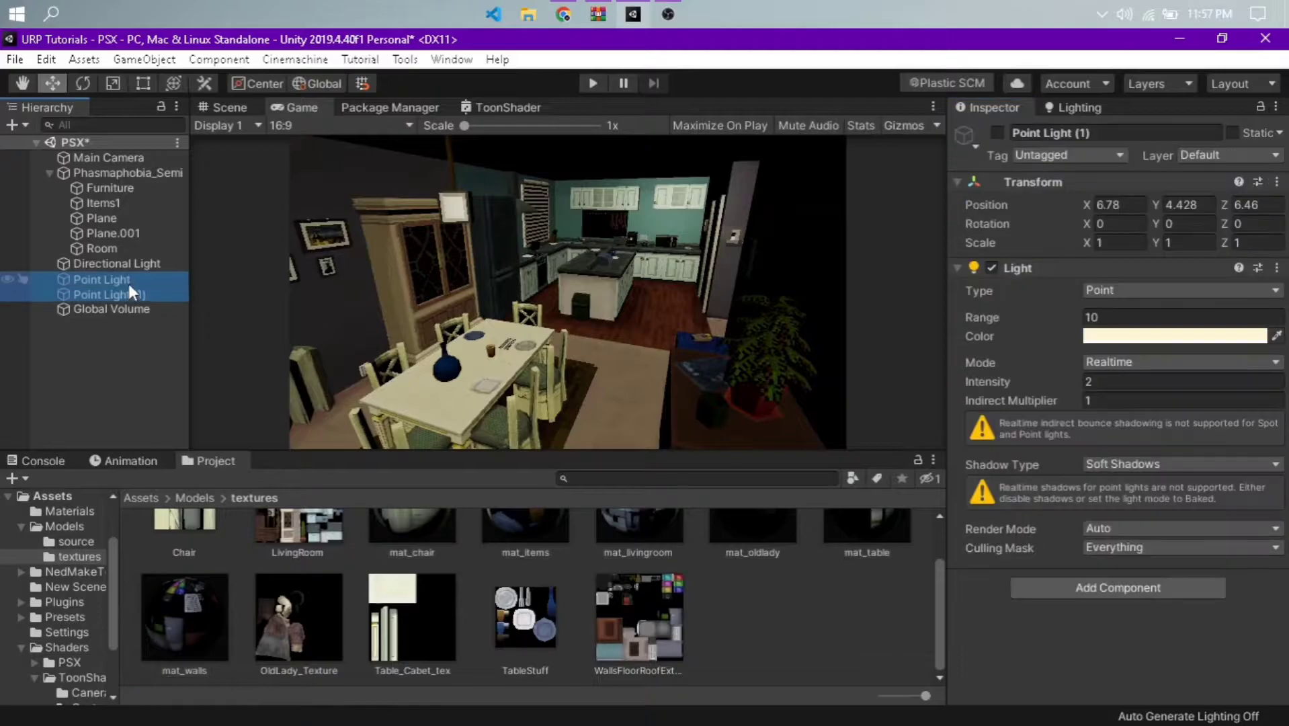
click(996, 132)
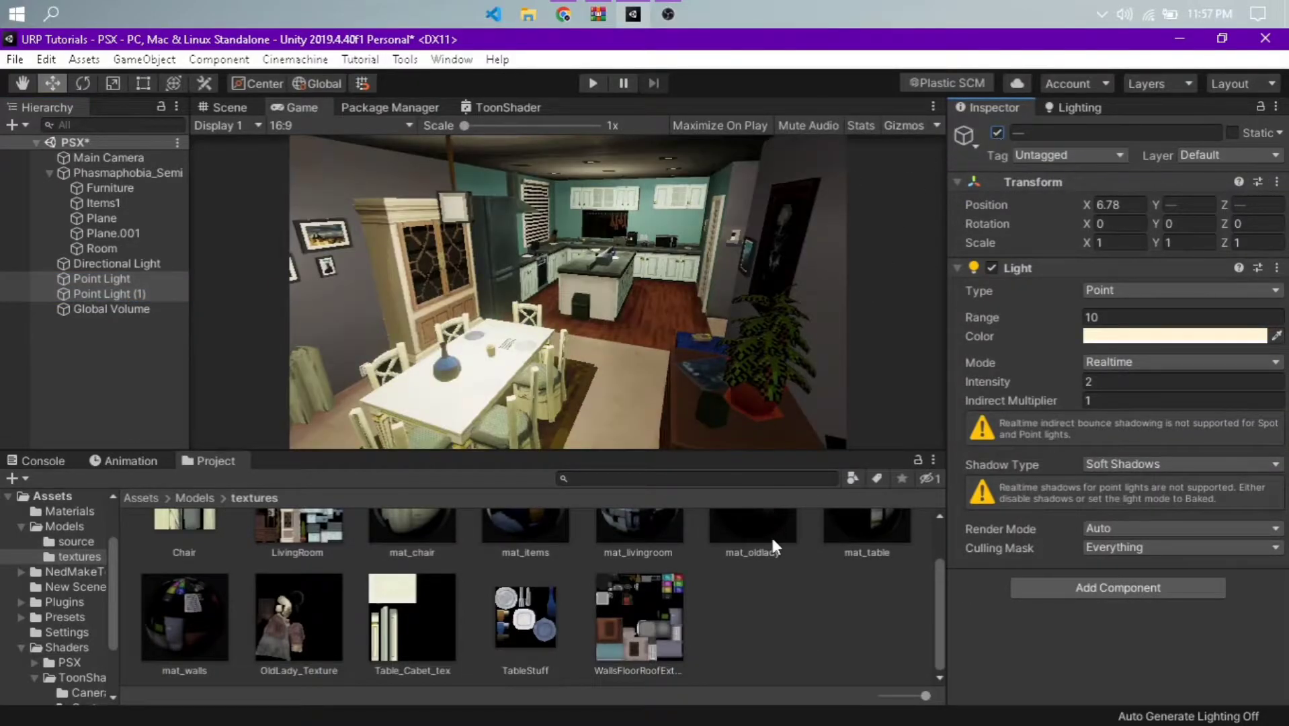
Select the six materials from mat_chair to mat_walls and turn off IsSpecular on them, comparing both states.
scroll(773, 544, up, 2)
click(764, 561)
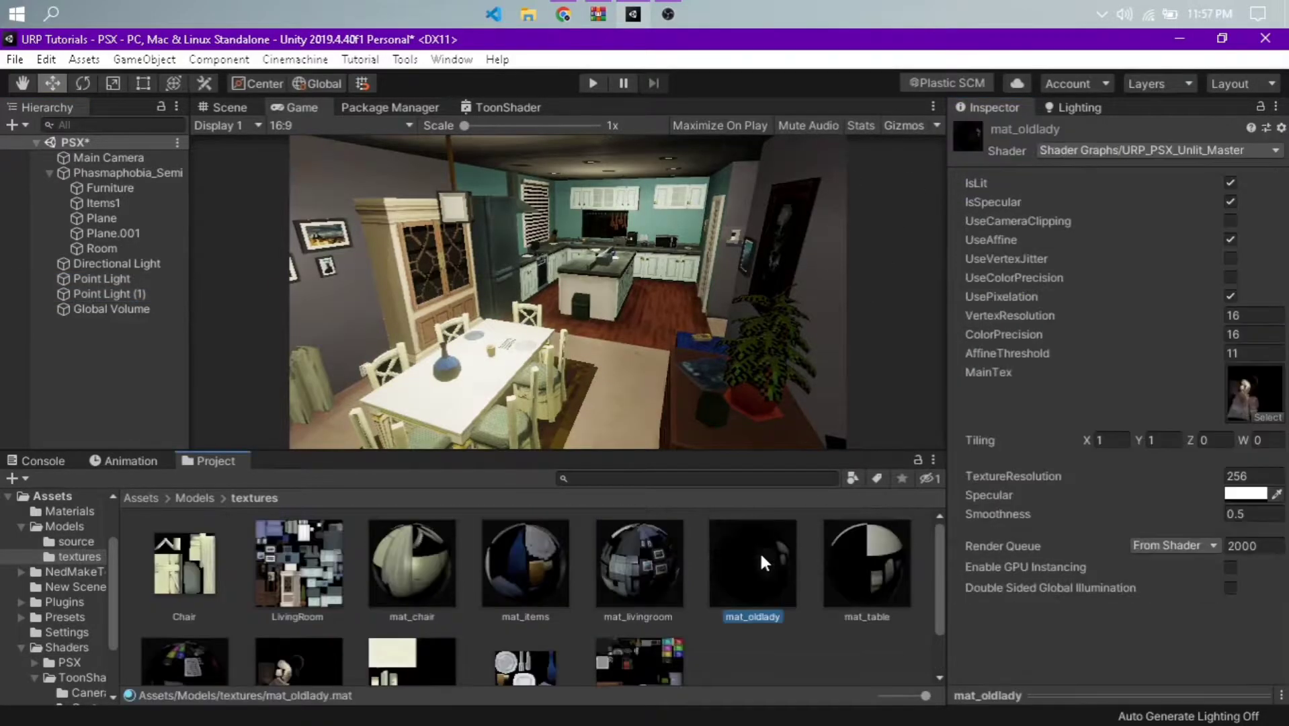
click(438, 580)
scroll(272, 617, down, 2)
shift+click(210, 612)
click(1230, 201)
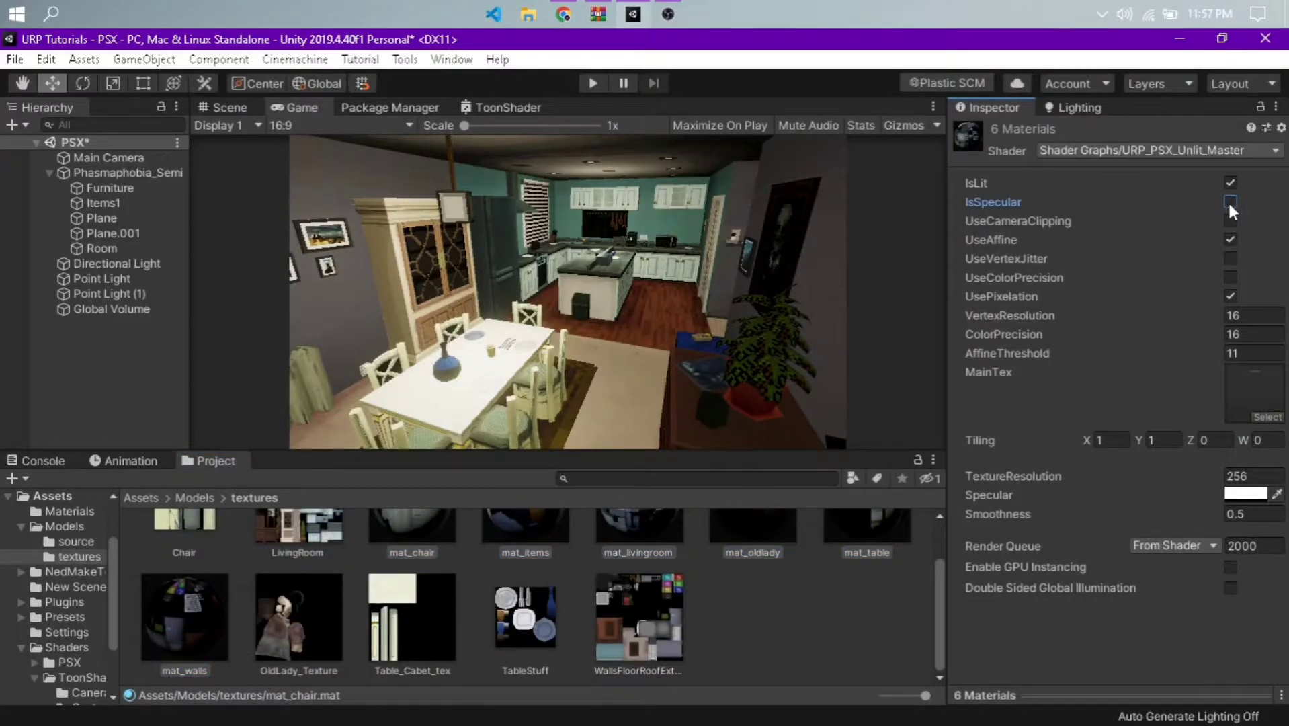
click(1230, 202)
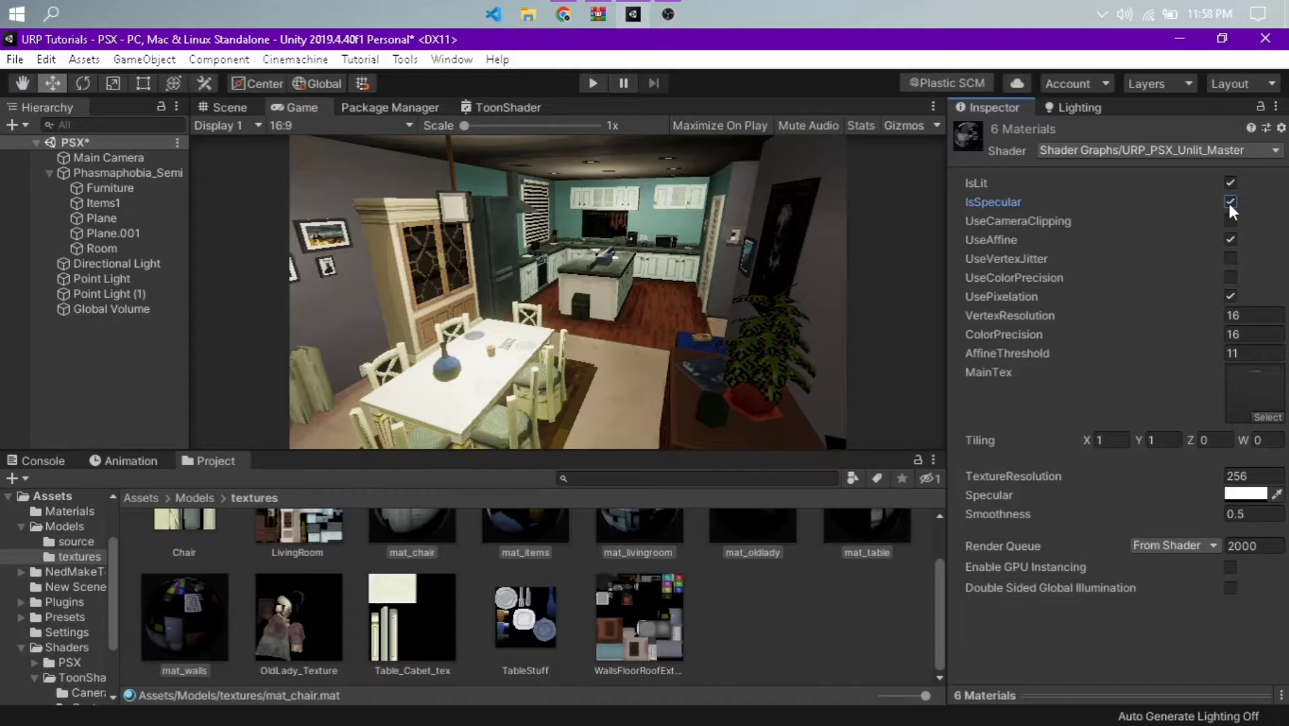
click(1229, 203)
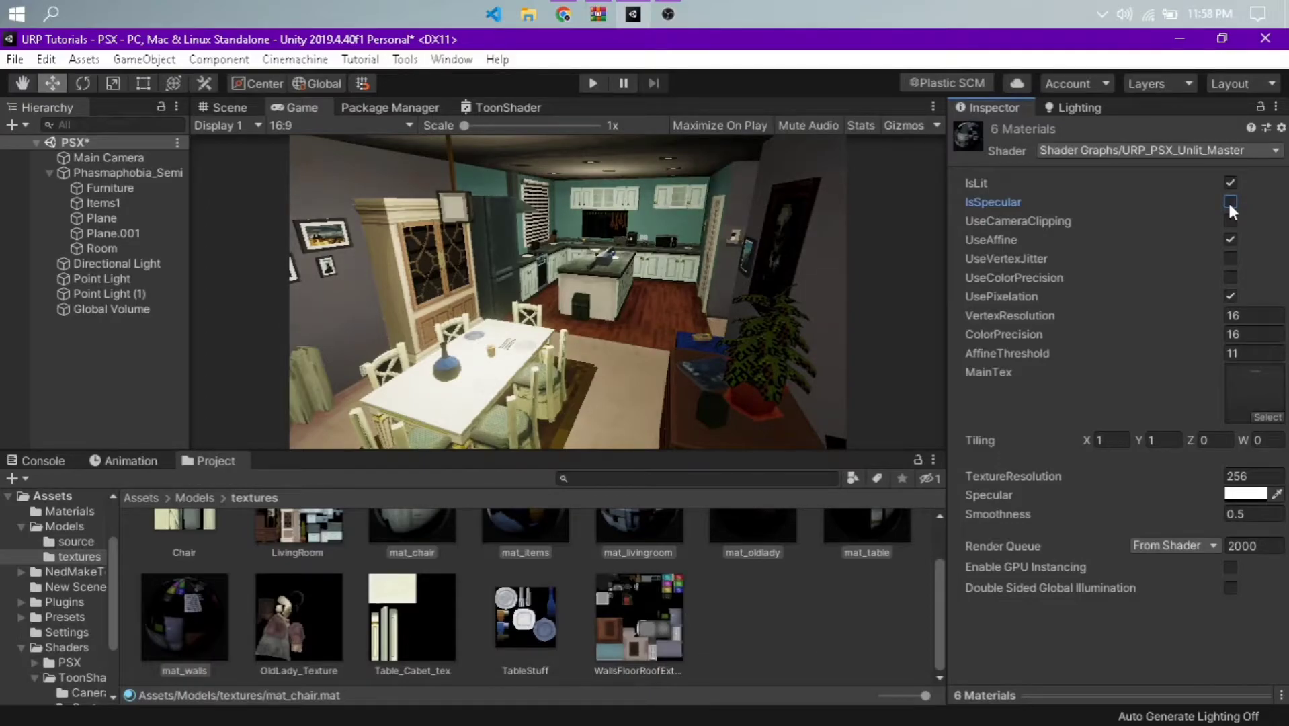
click(1230, 202)
Move through the room in the scene and game views to examine how UseAffine affects the textures.
click(224, 107)
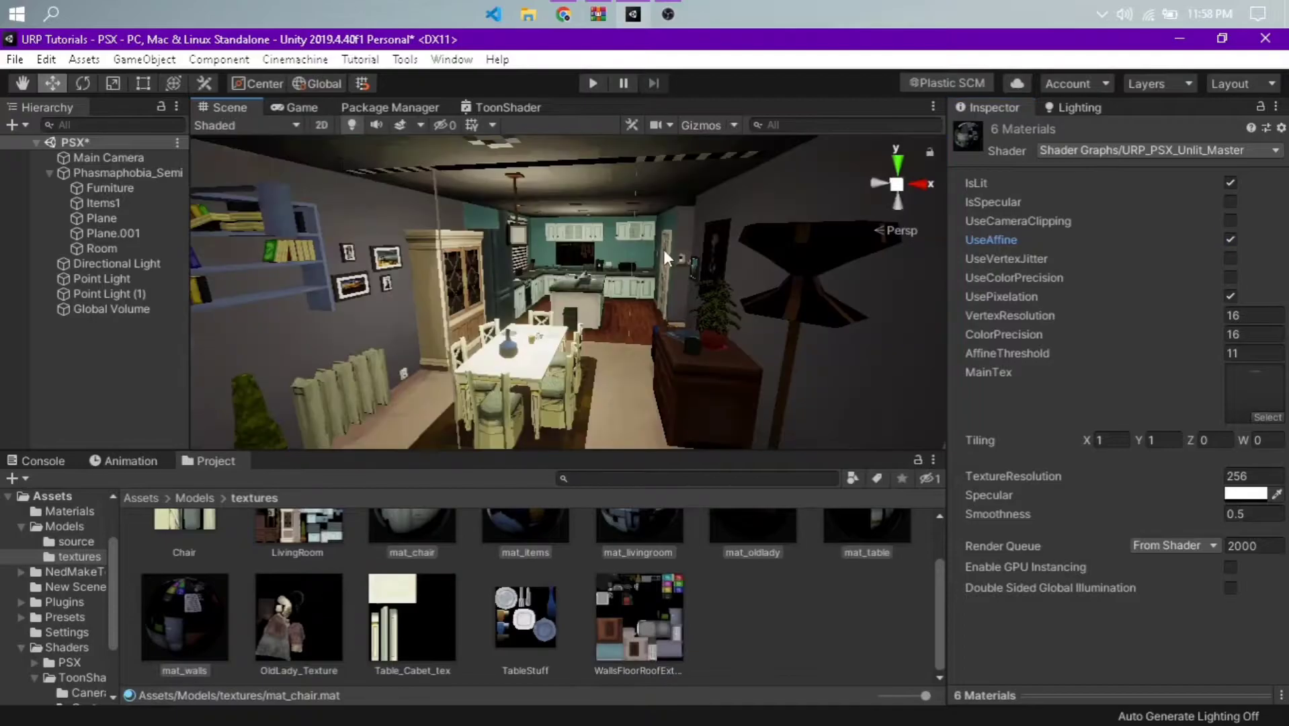
right_drag(664, 250, 817, 299)
key(w)
key(x)
key(s)
key(x)
key(w)
key(s)
click(296, 108)
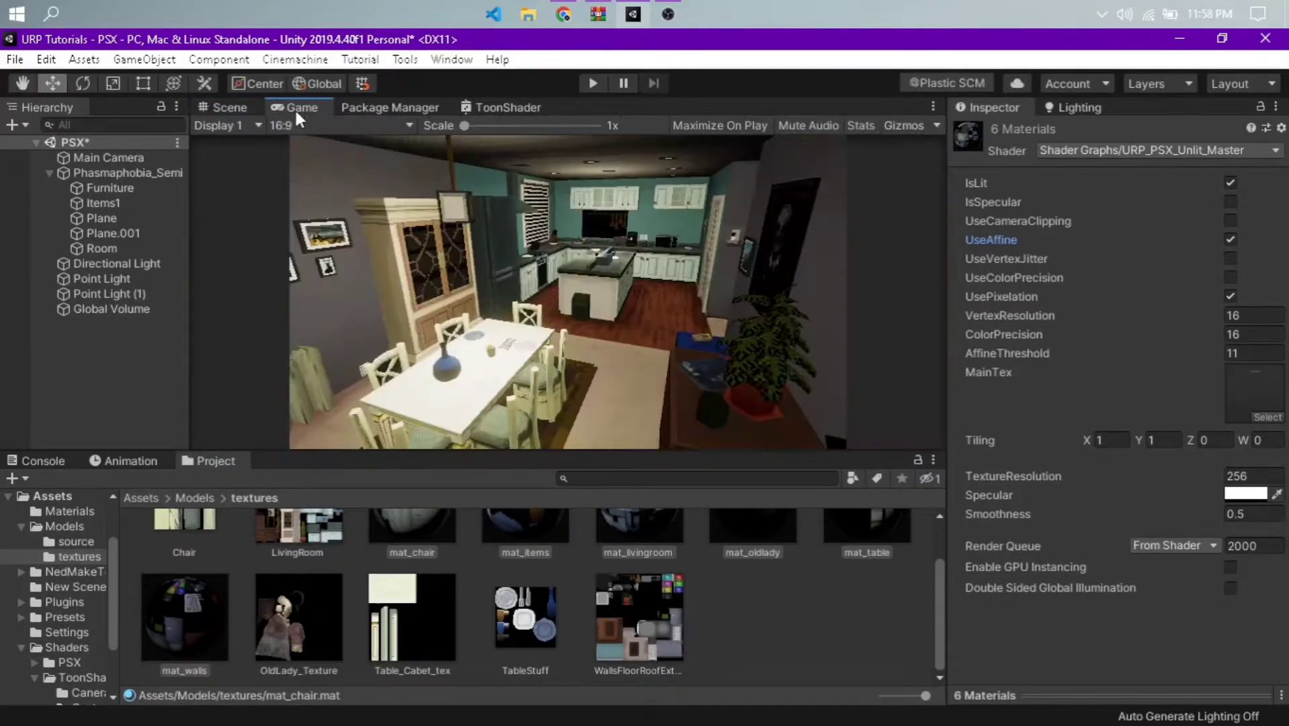
click(1230, 240)
Enable UseVertexJitter on the six materials and compare the kitchen geometry with and without it.
click(1231, 258)
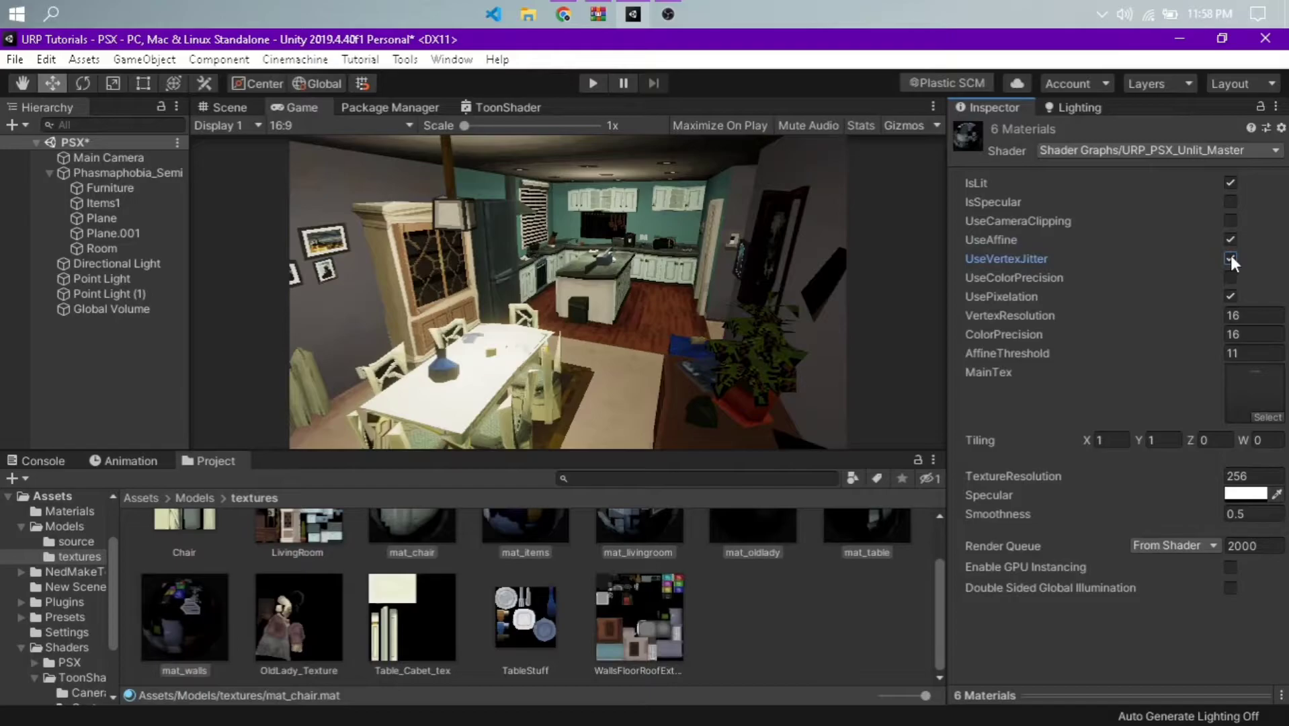
click(224, 108)
right_drag(580, 205, 790, 290)
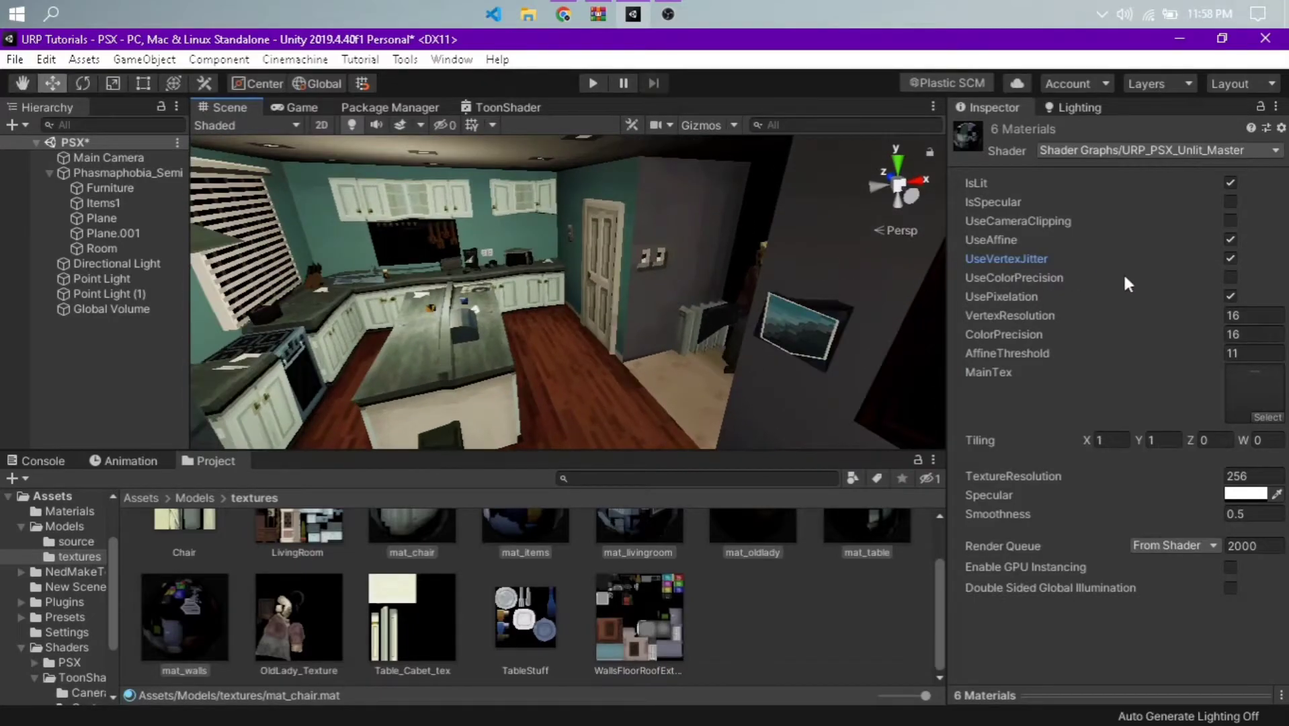
click(1230, 258)
click(1230, 258)
Try VertexResolution values of 32 and 128 on the six materials and settle on 64.
drag(1204, 314, 1099, 301)
right_drag(636, 218, 561, 237)
click(1256, 315)
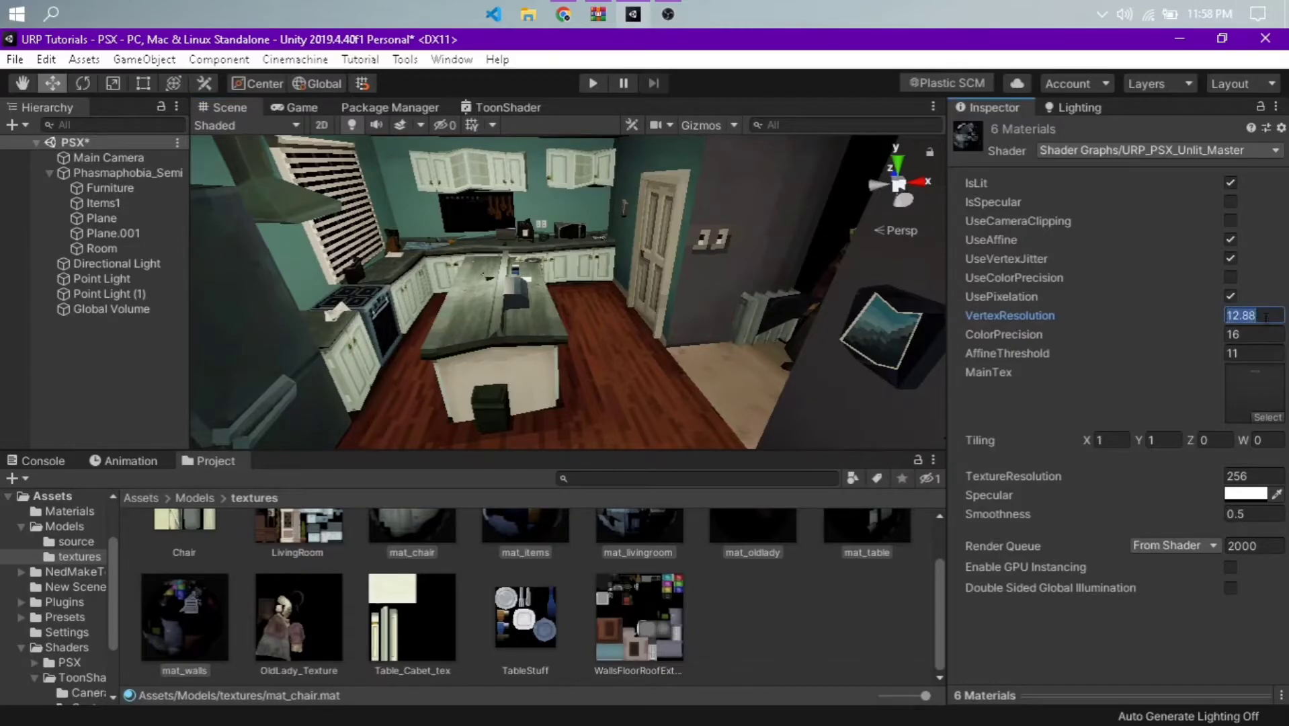
text(32)
right_drag(809, 251, 622, 269)
click(1257, 315)
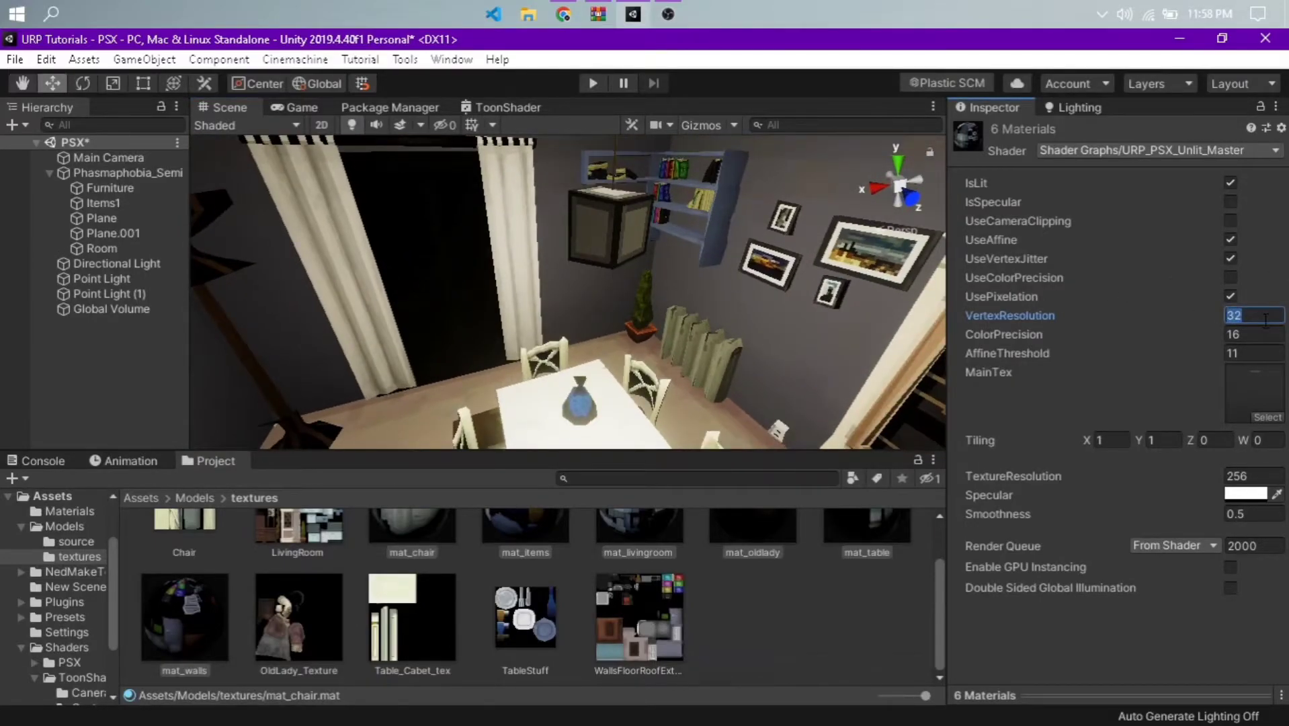
text(128)
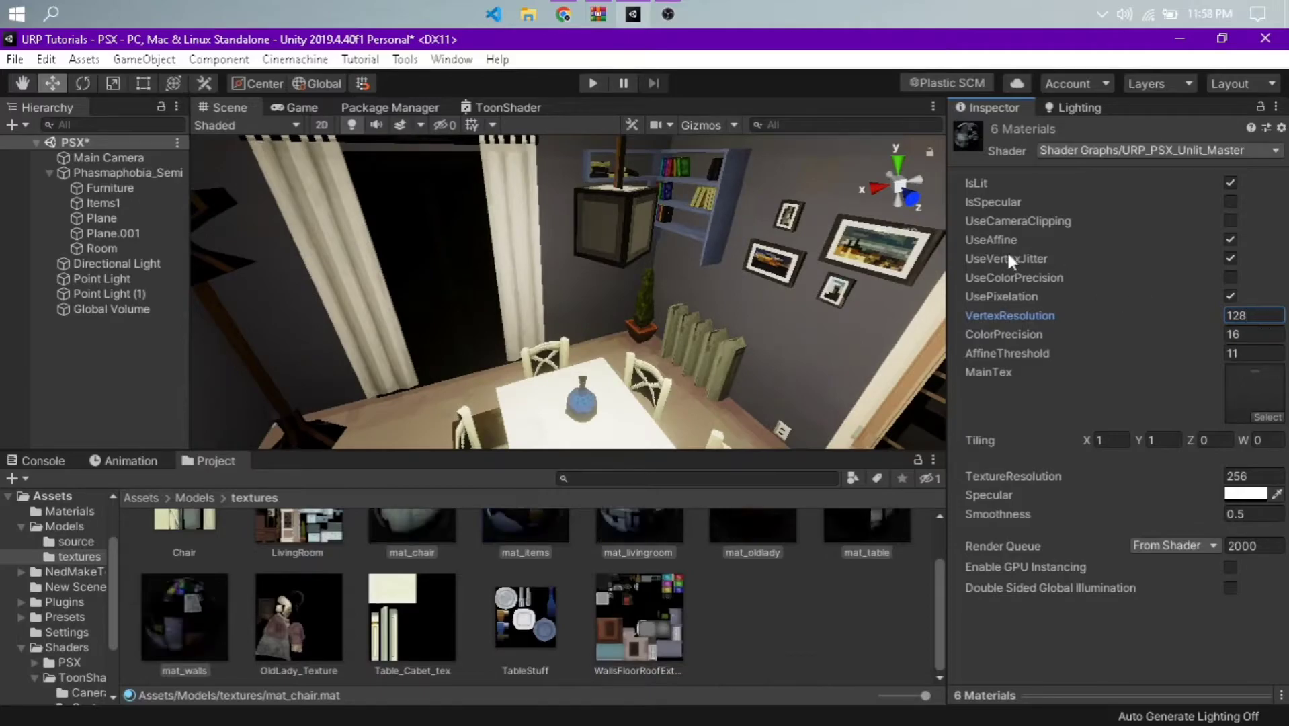
right_drag(672, 246, 259, 215)
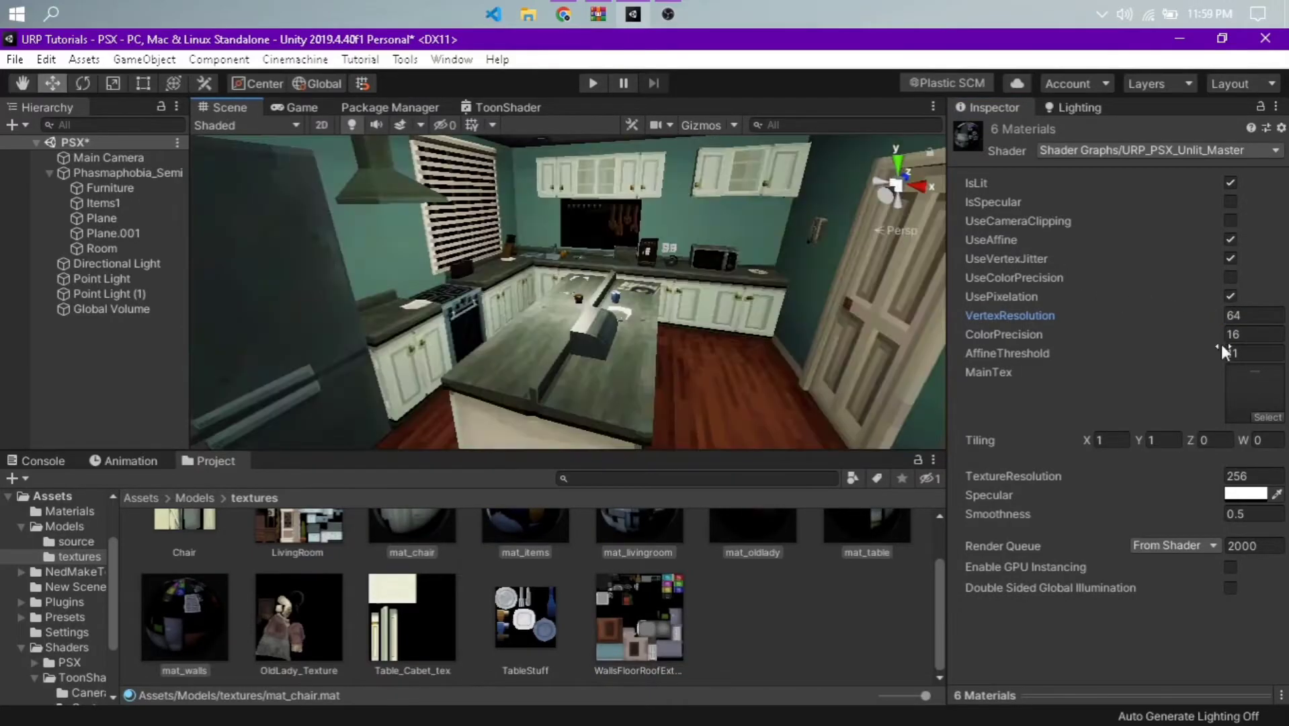
Enable UseColorPrecision on the six materials and raise ColorPrecision to 53.8, checking the game view.
click(1231, 279)
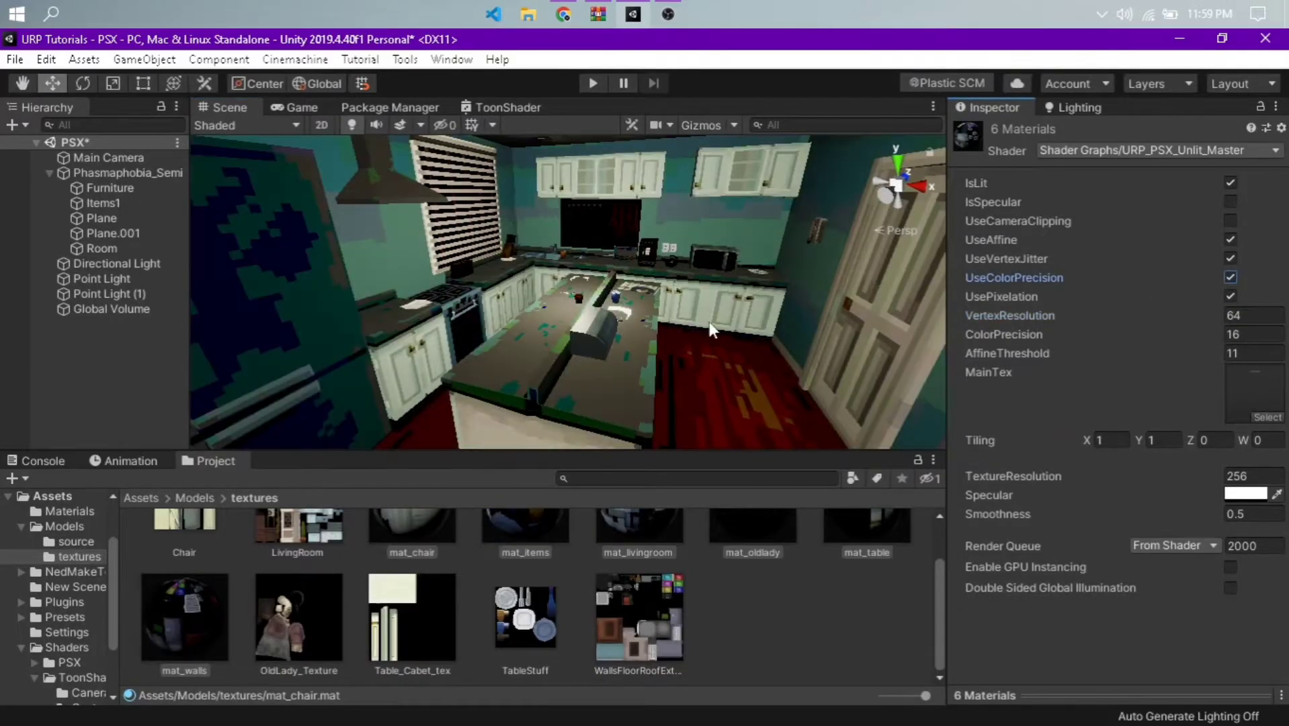
right_drag(714, 324, 769, 338)
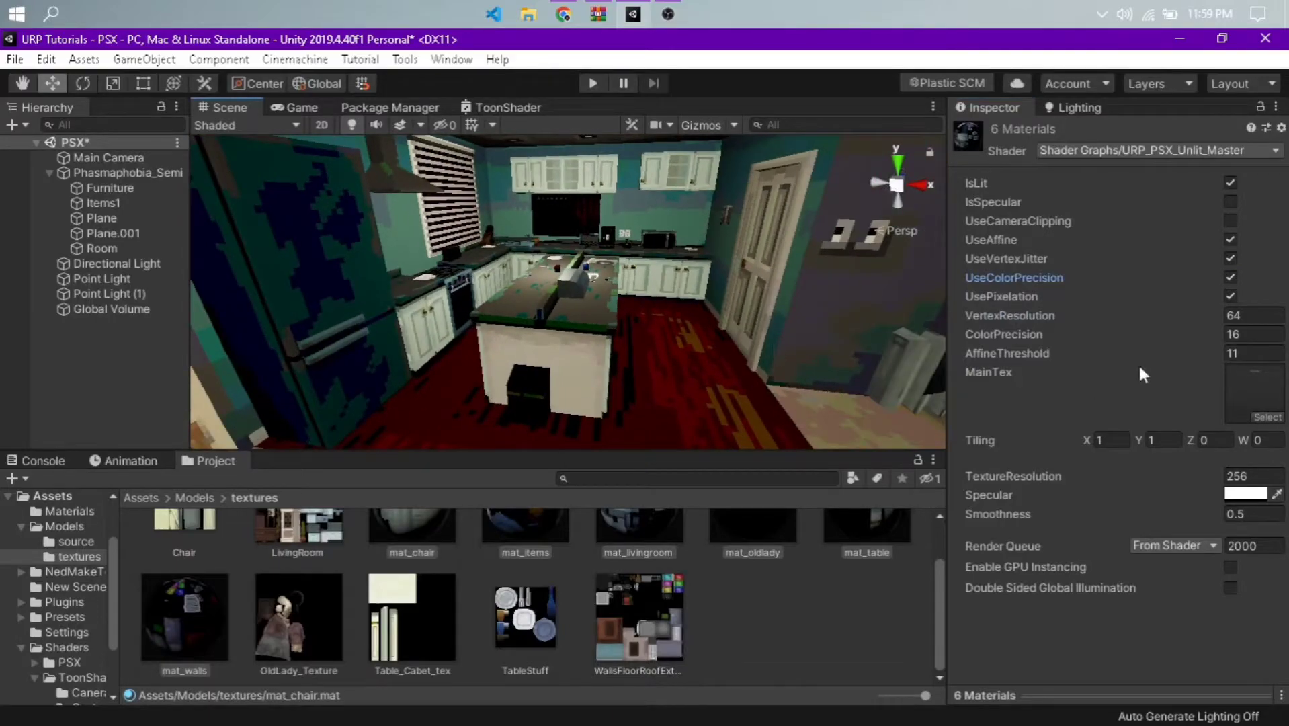
drag(1206, 343, 296, 192)
click(288, 109)
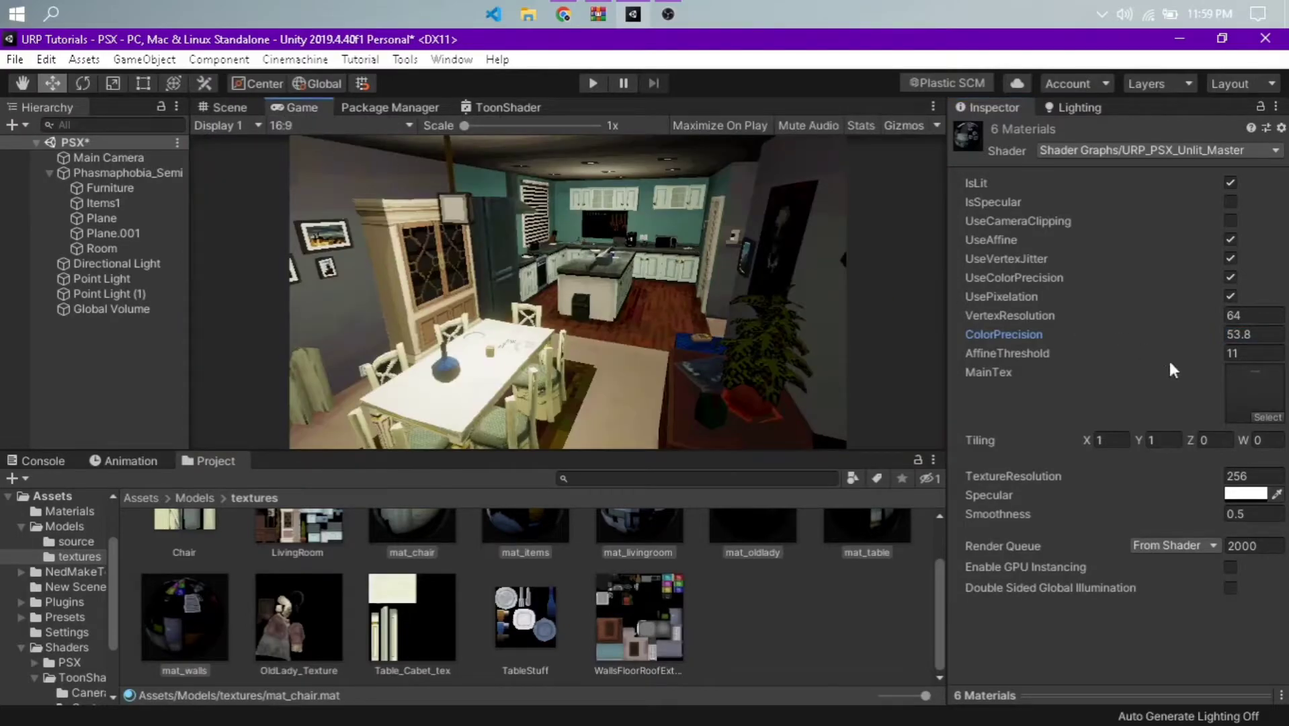
click(1230, 277)
Toggle UsePixelation off and on for the six materials to compare the textures in the kitchen.
click(235, 110)
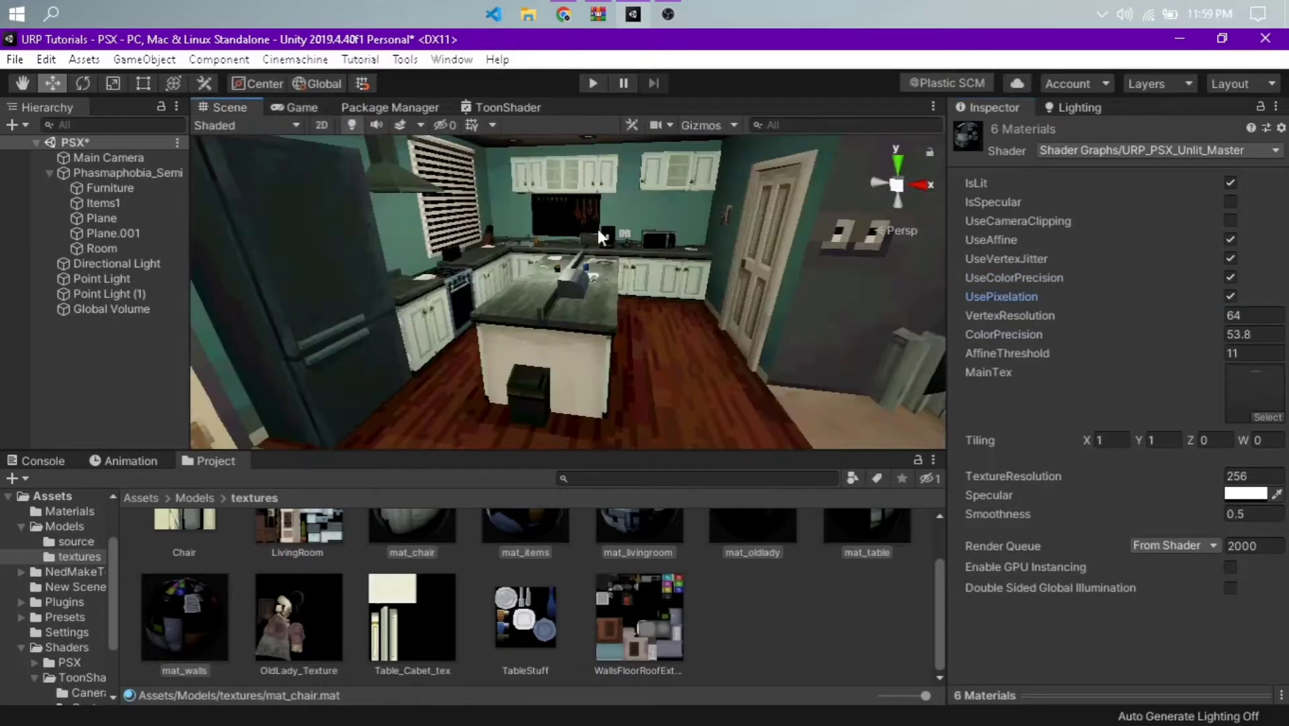
right_drag(598, 235, 937, 277)
click(1230, 296)
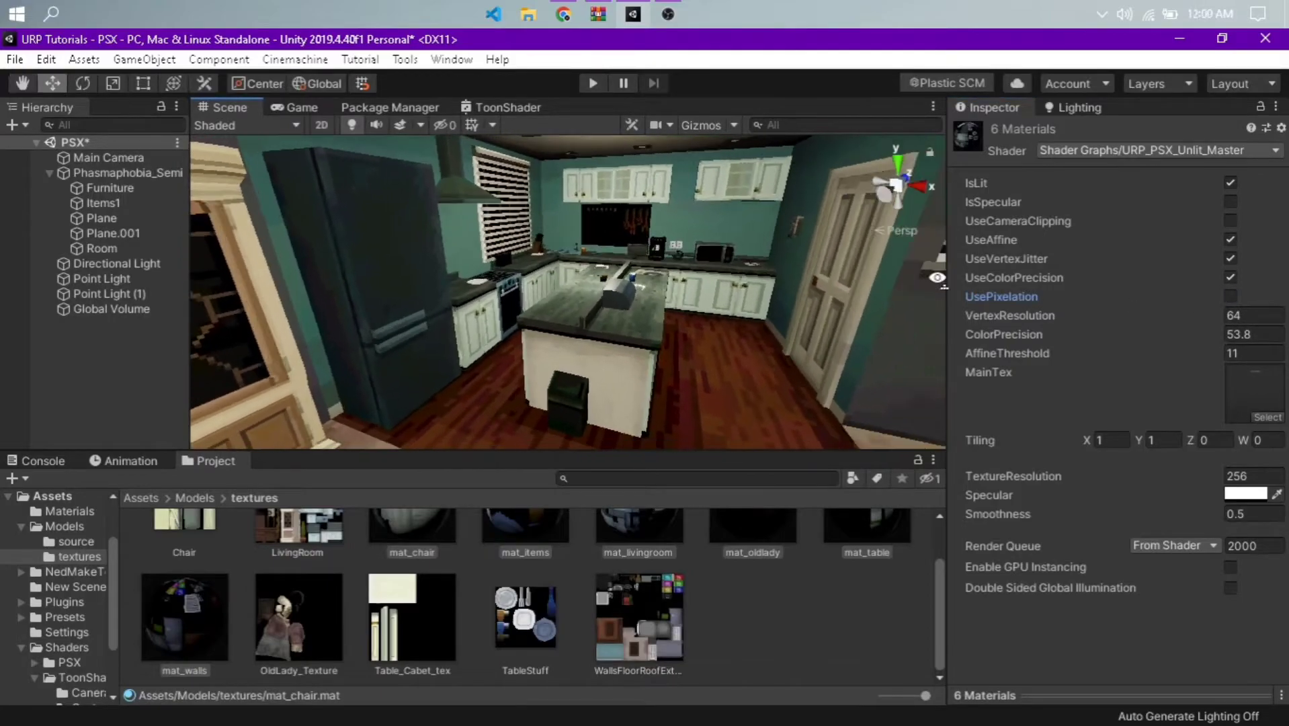
click(1231, 297)
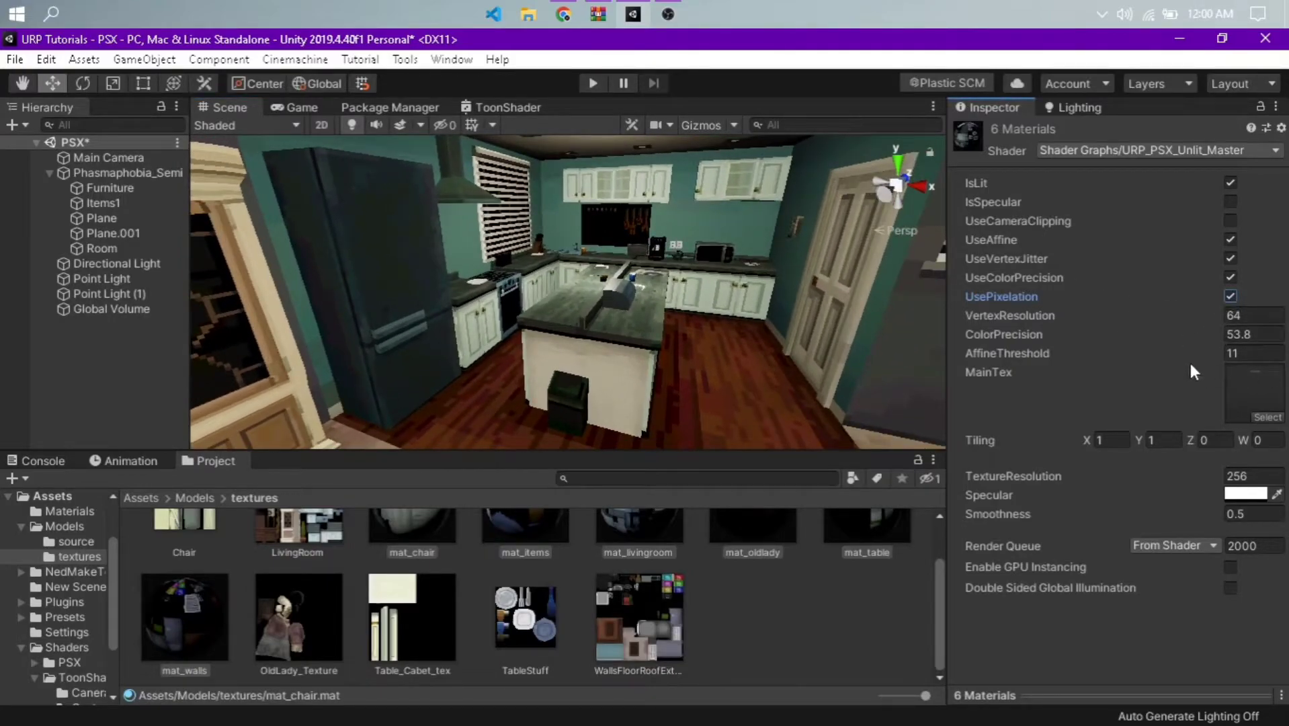
Raise AffineThreshold on the six materials to 293.3 and inspect the kitchen counter and cabinets up close.
right_drag(677, 295, 709, 322)
scroll(706, 313, up, 3)
scroll(705, 314, up, 3)
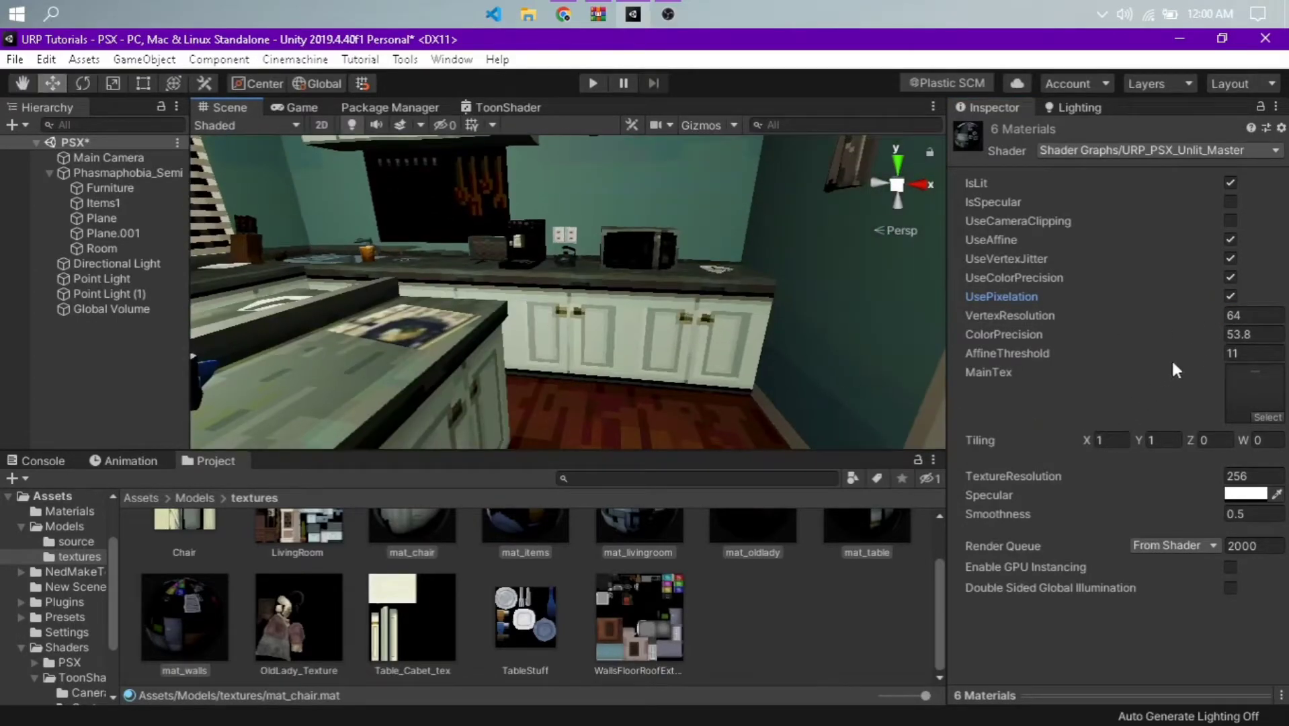
drag(1194, 354, 136, 363)
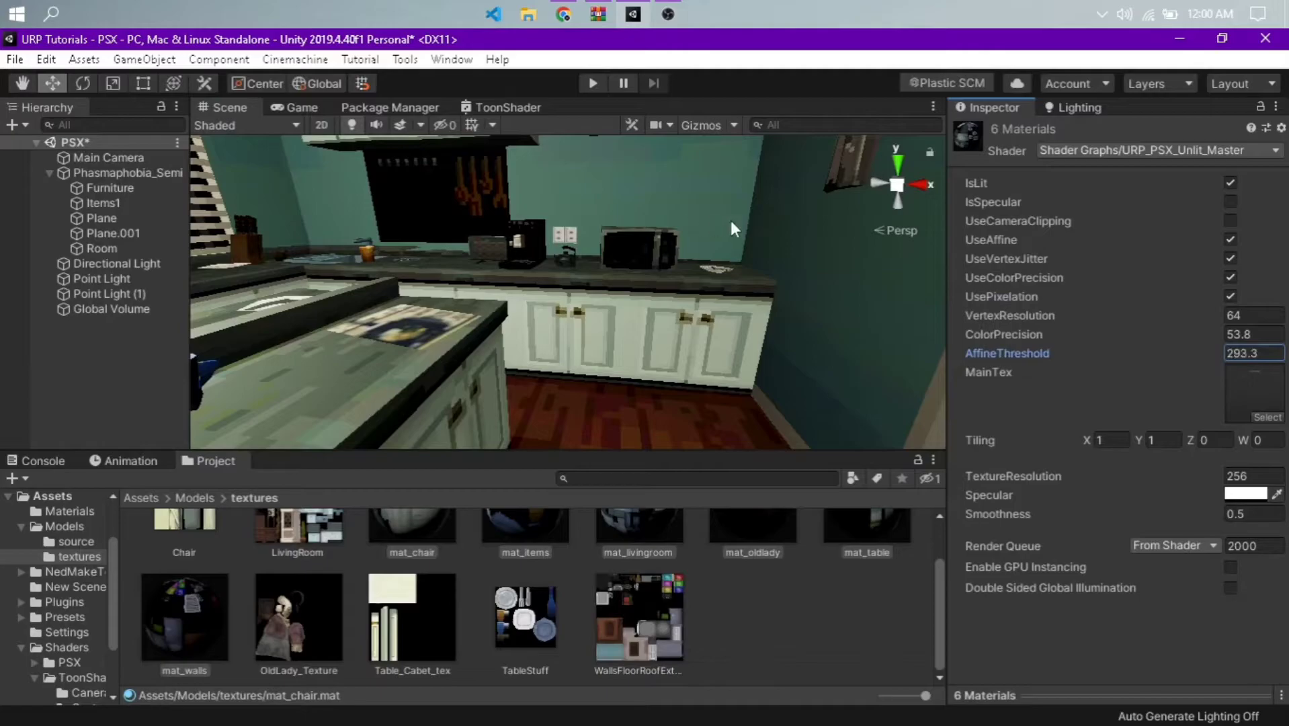
right_drag(733, 229, 639, 288)
key(s)
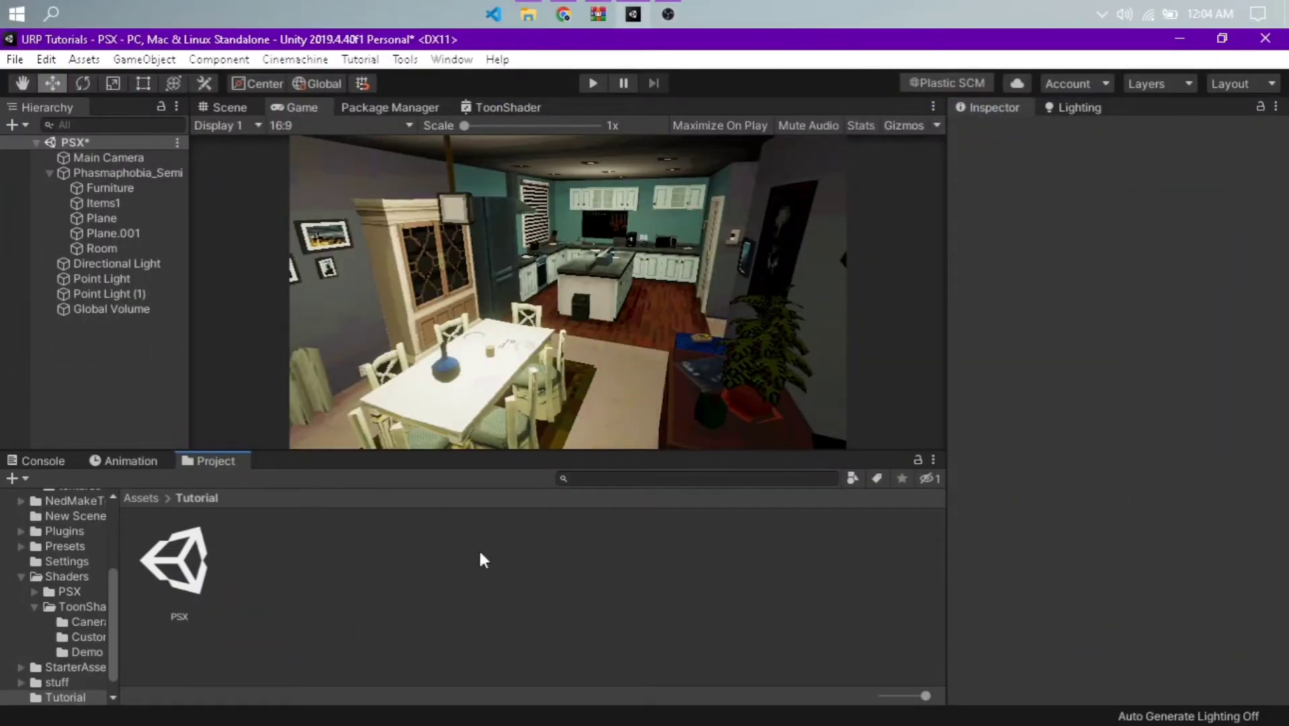
Create a render texture named PIXALTIONEFFECT in the Tutorial folder.
right_click(347, 582)
mouse_move(464, 108)
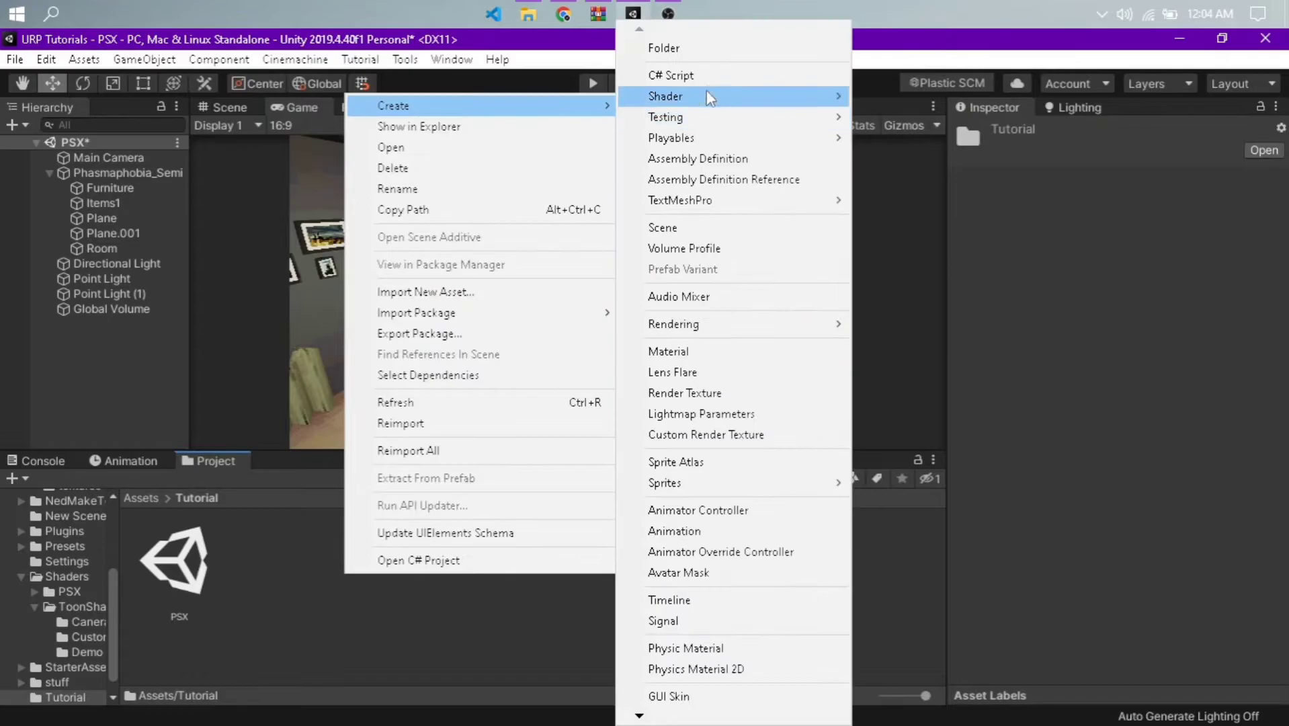
click(732, 401)
text(P)
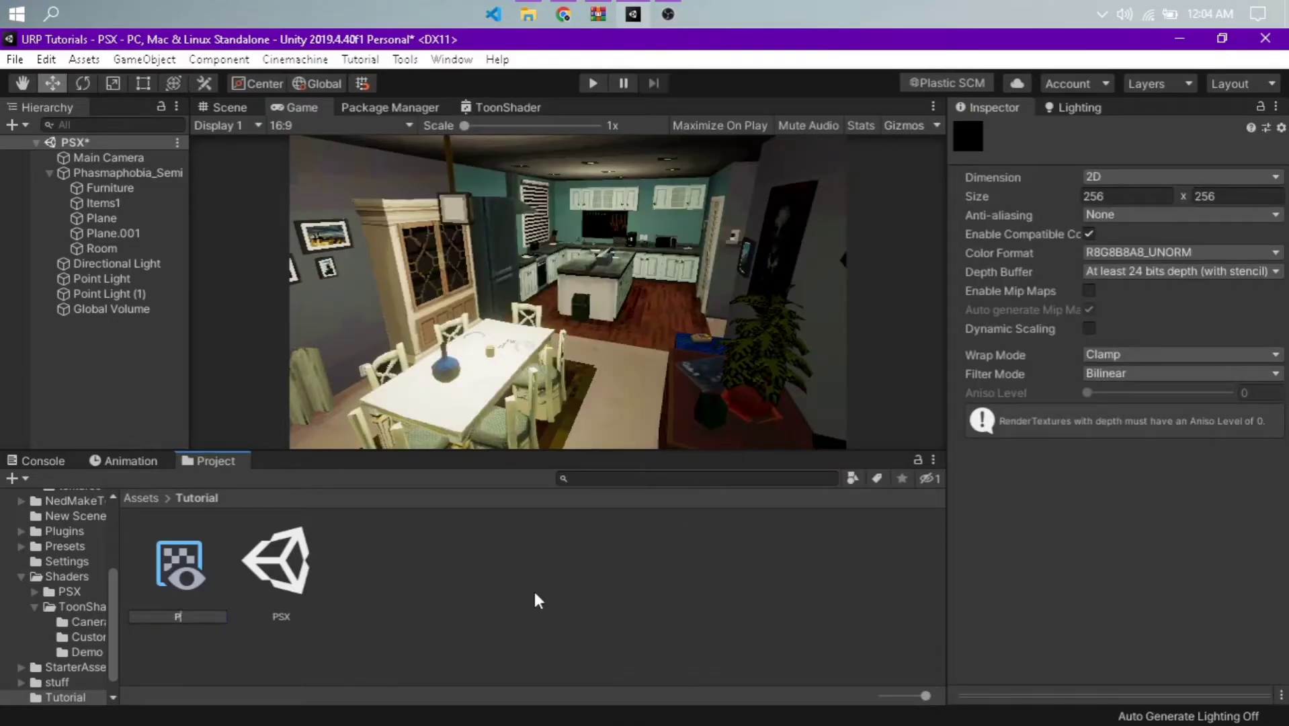
text(IXALTIONEFFECT)
key(Return)
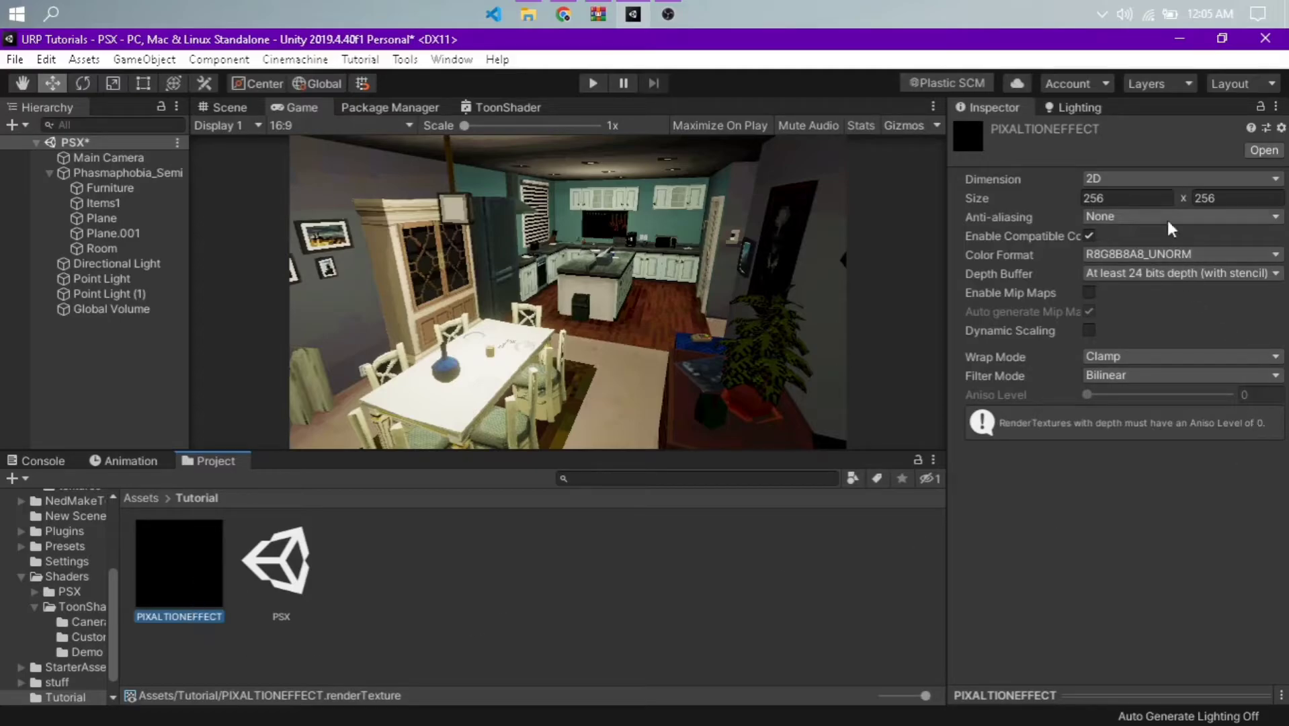
Set the PIXALTIONEFFECT render texture's size to 256 x 180.
click(1223, 201)
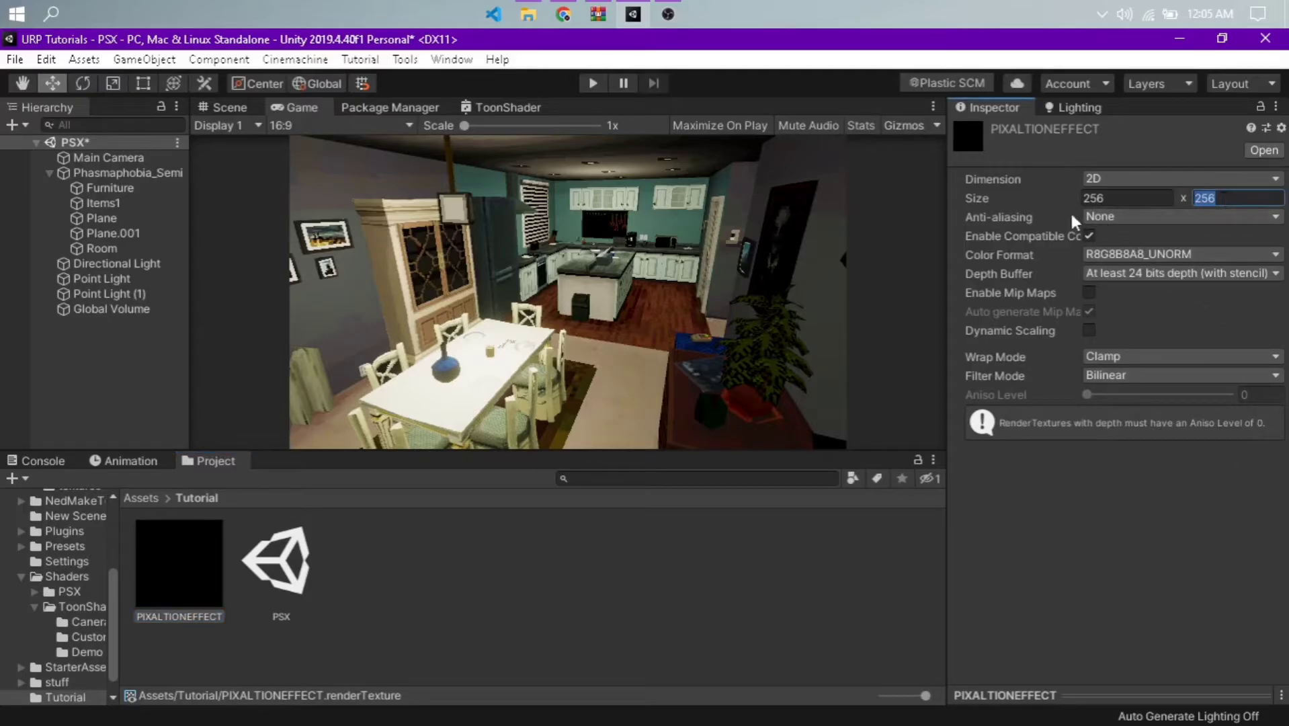
click(1115, 198)
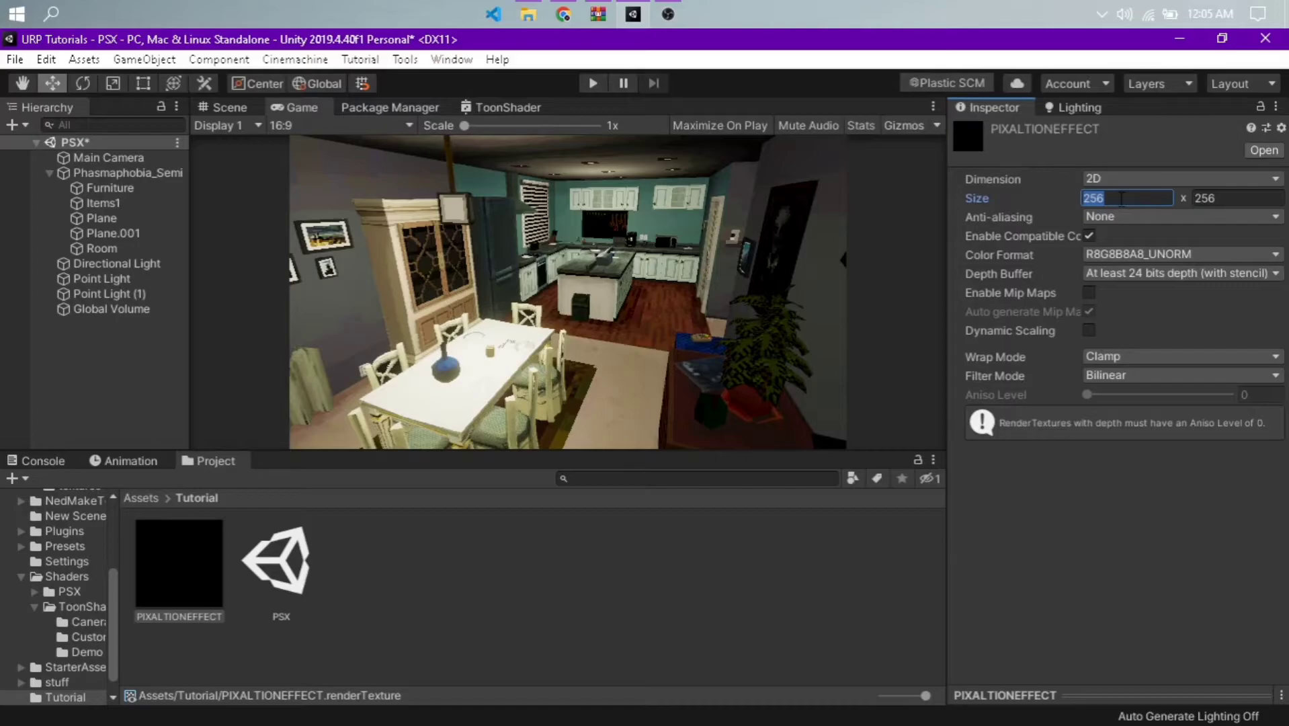
click(1249, 193)
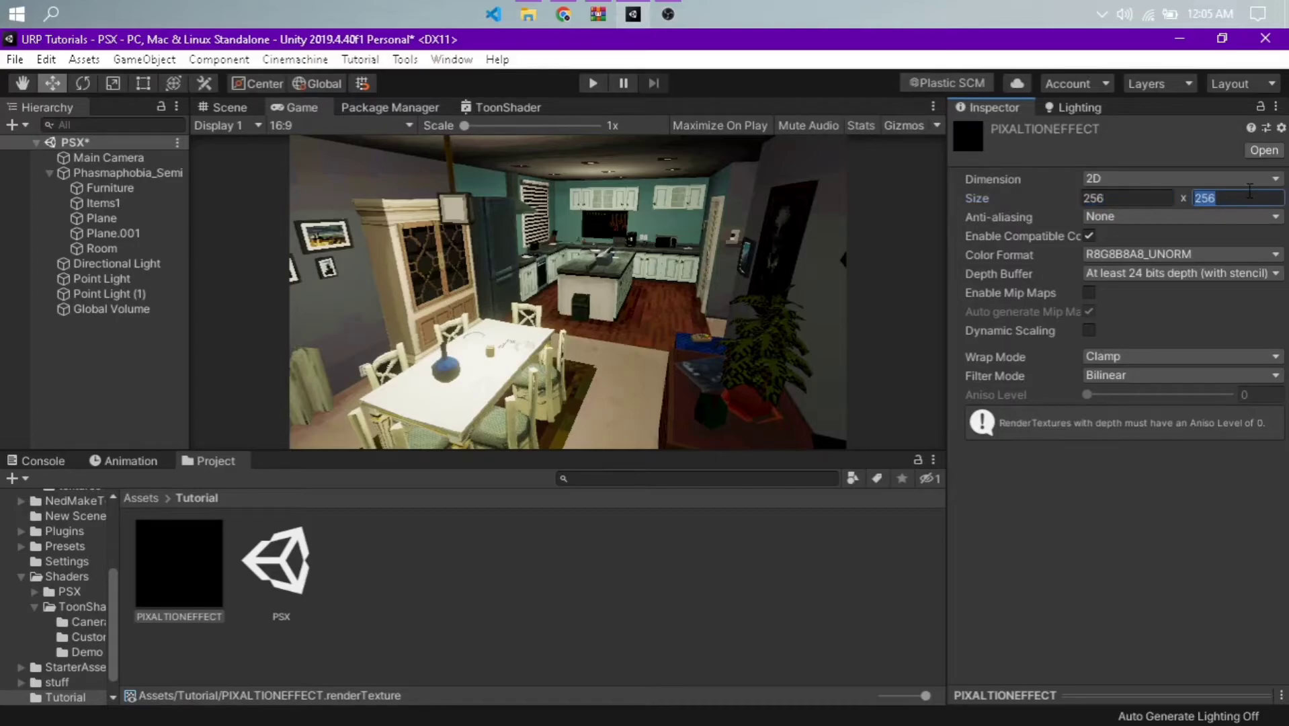
text(180)
key(Return)
click(524, 625)
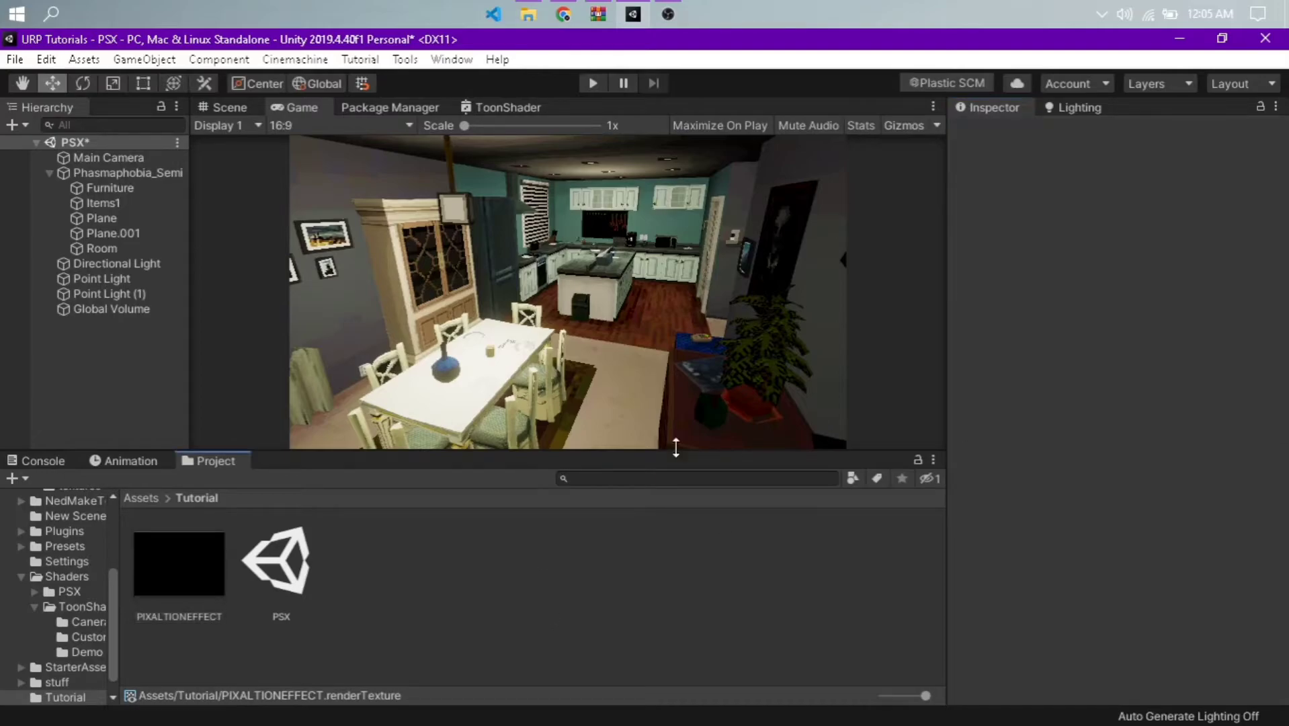
Set the PIXALTIONEFFECT render texture's Filter Mode to Point.
click(197, 558)
click(1129, 198)
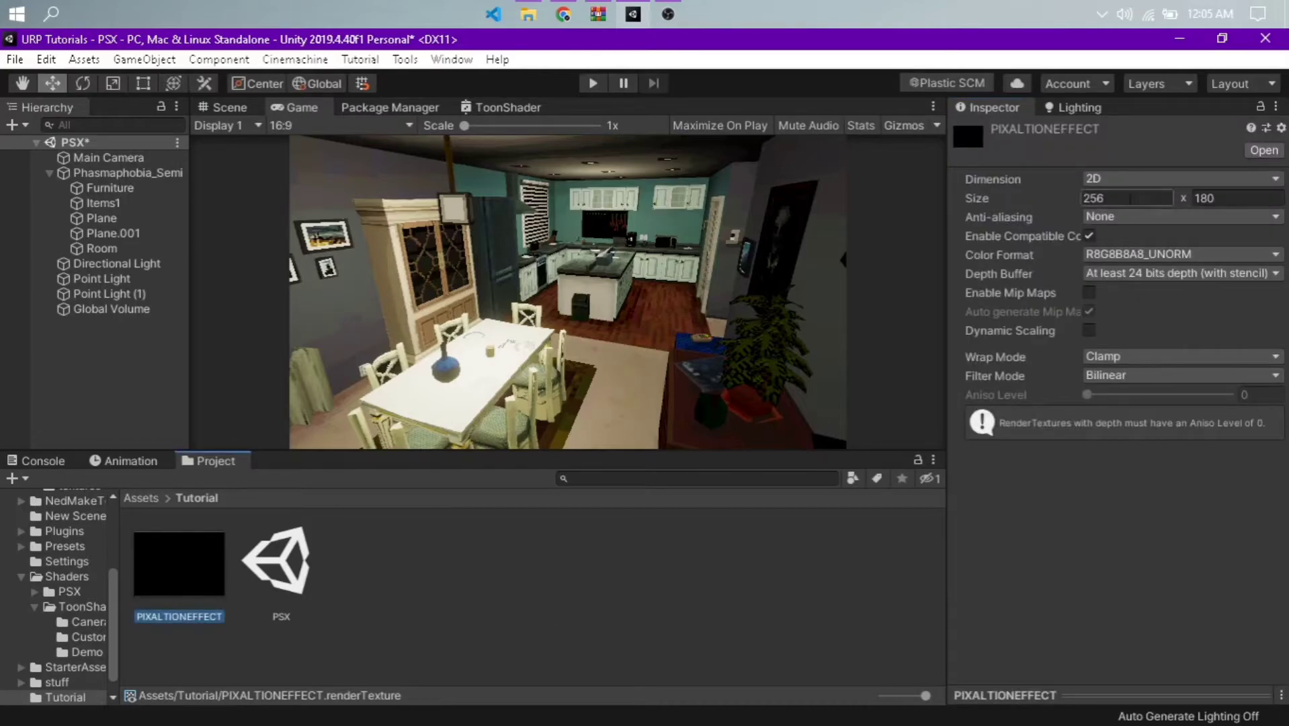
click(1155, 375)
click(1134, 396)
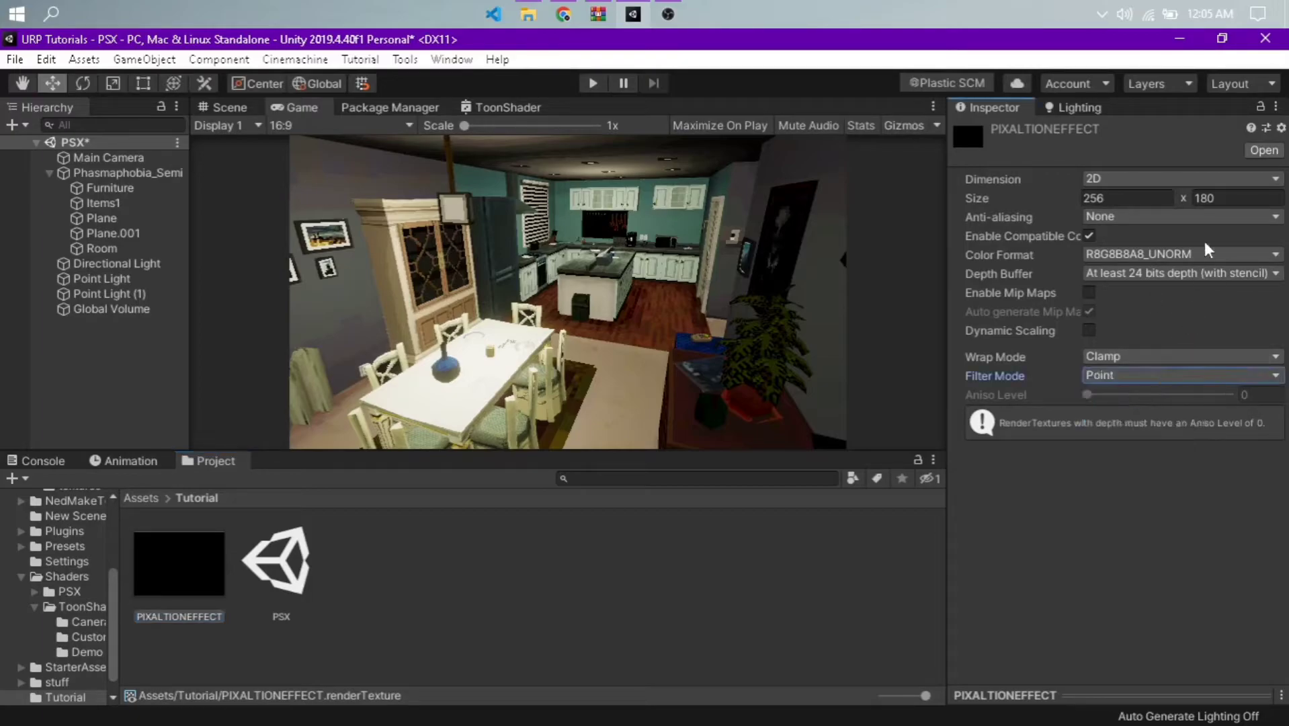
click(637, 646)
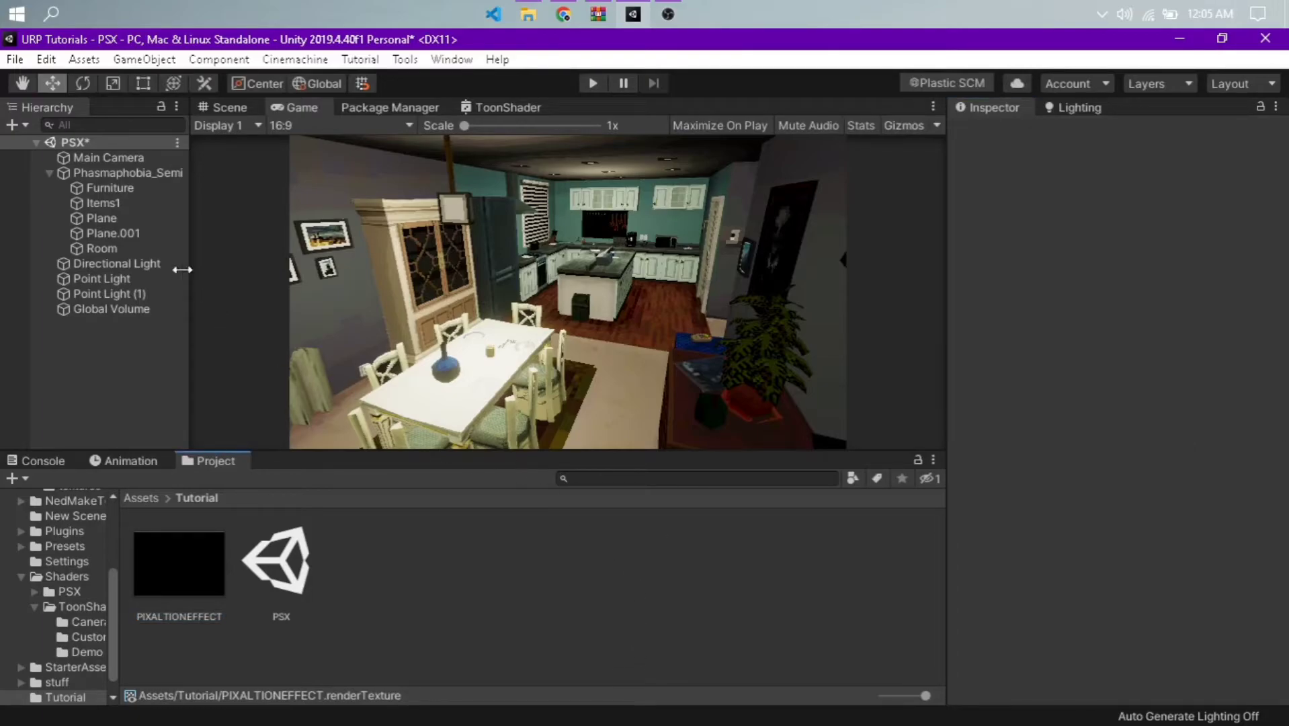
Assign the PIXALTIONEFFECT render texture as the Main Camera's Output Texture.
click(118, 159)
scroll(1140, 529, down, 10)
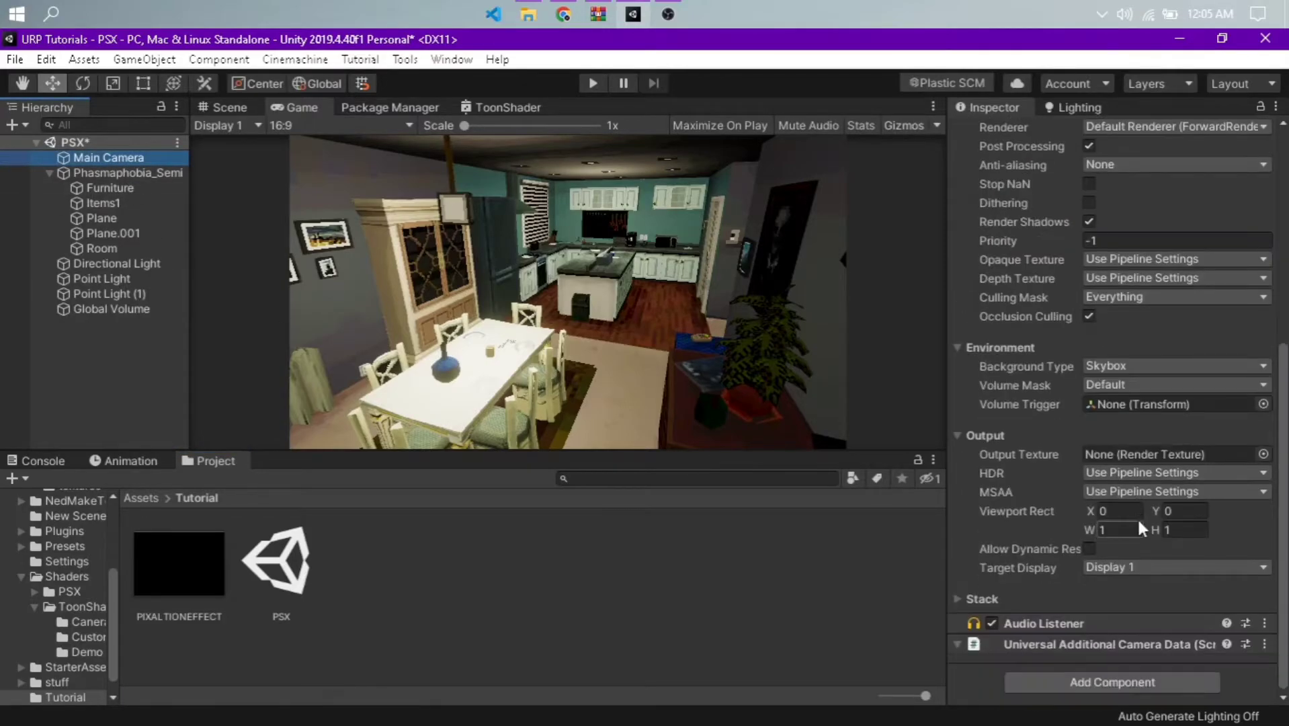
drag(182, 579, 1129, 455)
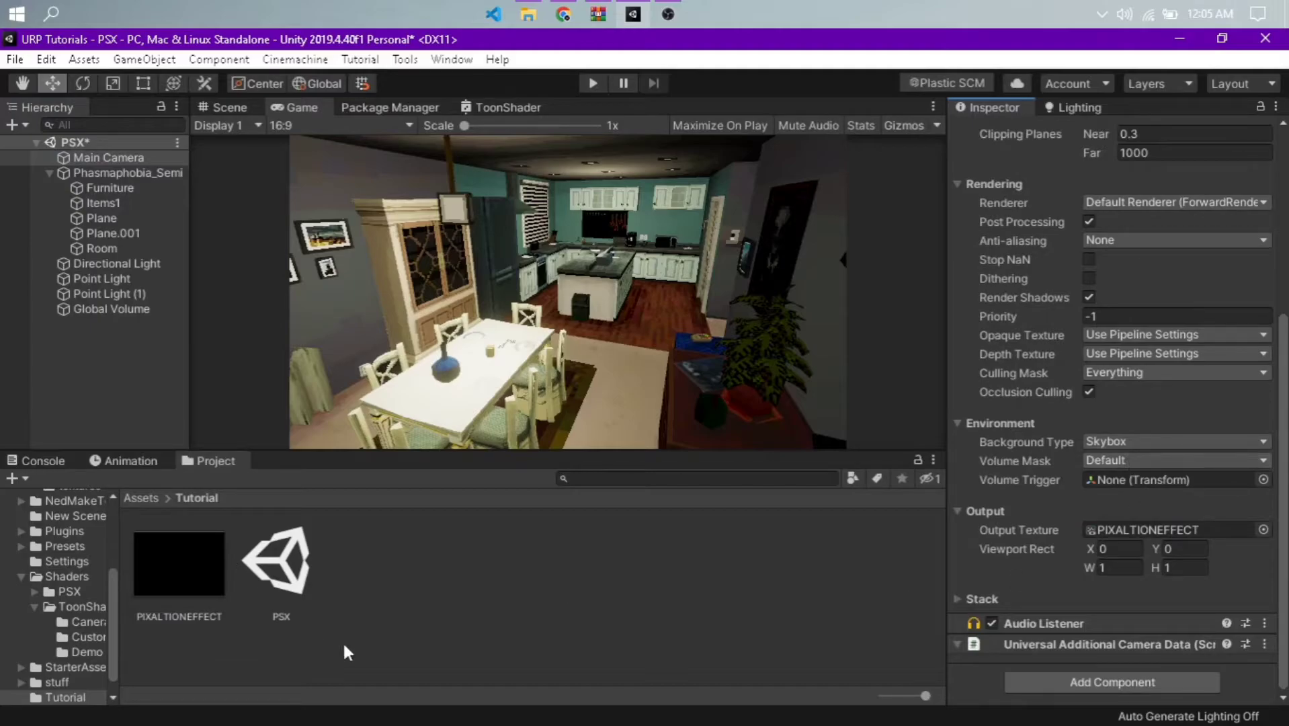
click(186, 582)
click(469, 608)
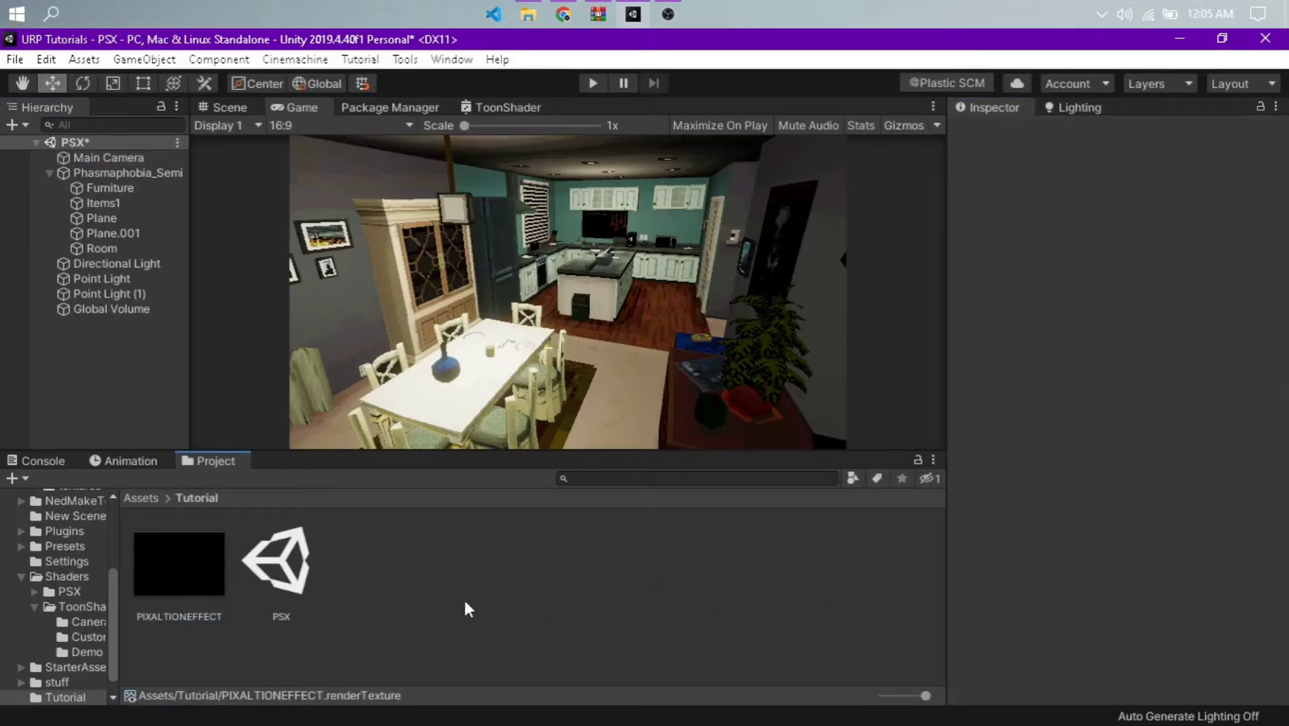
Add a UI Raw Image to the scene and stretch it in both directions to fill the whole canvas.
right_click(101, 403)
mouse_move(199, 671)
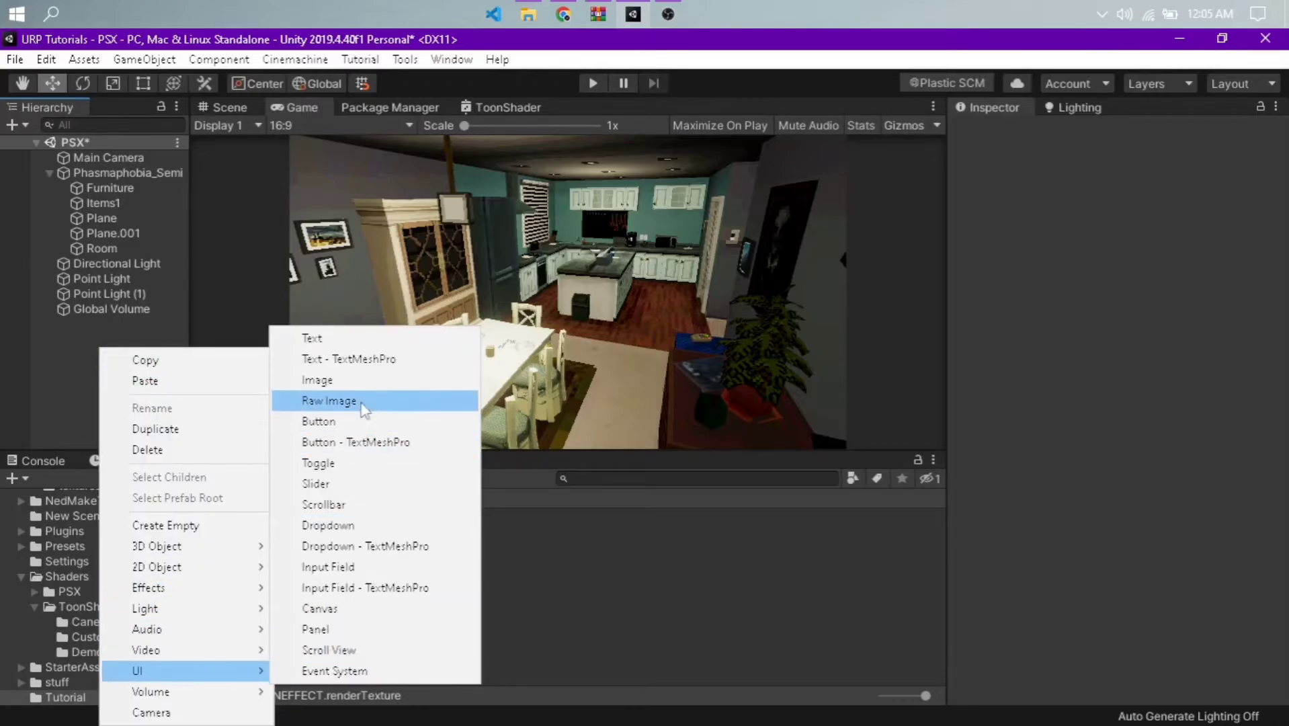
click(329, 400)
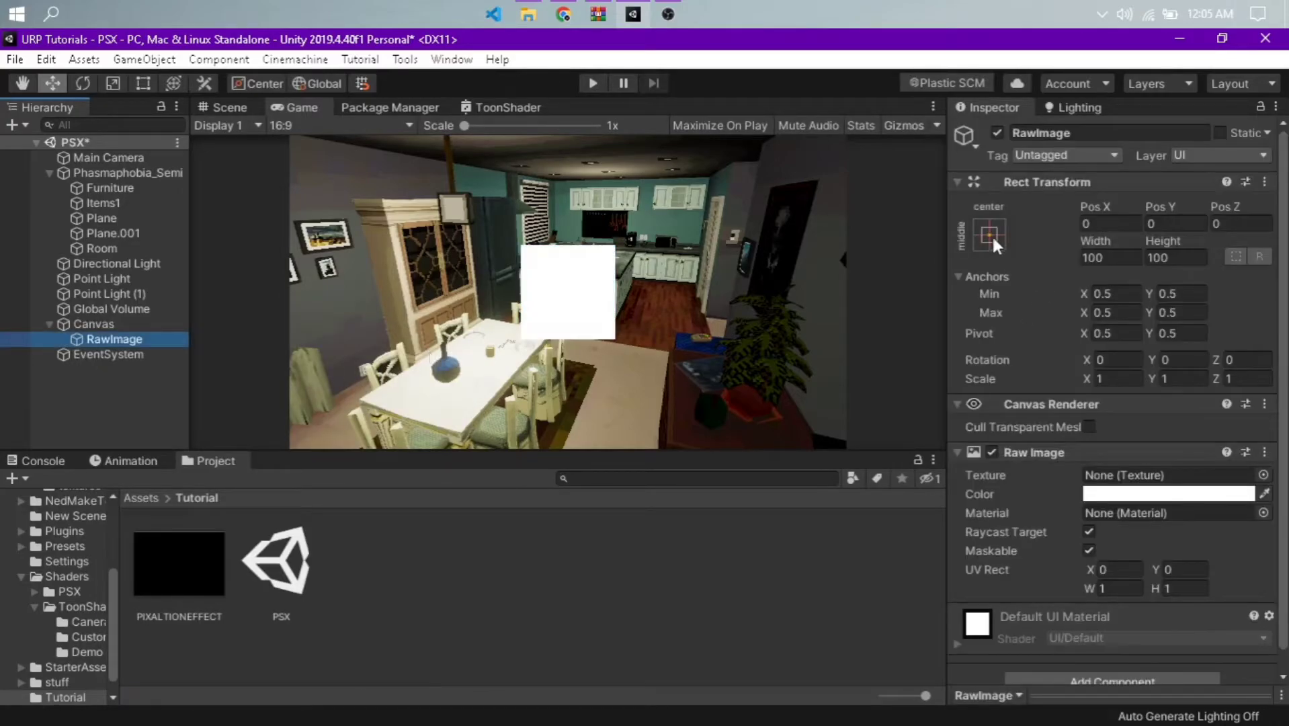
click(989, 234)
key(alt)
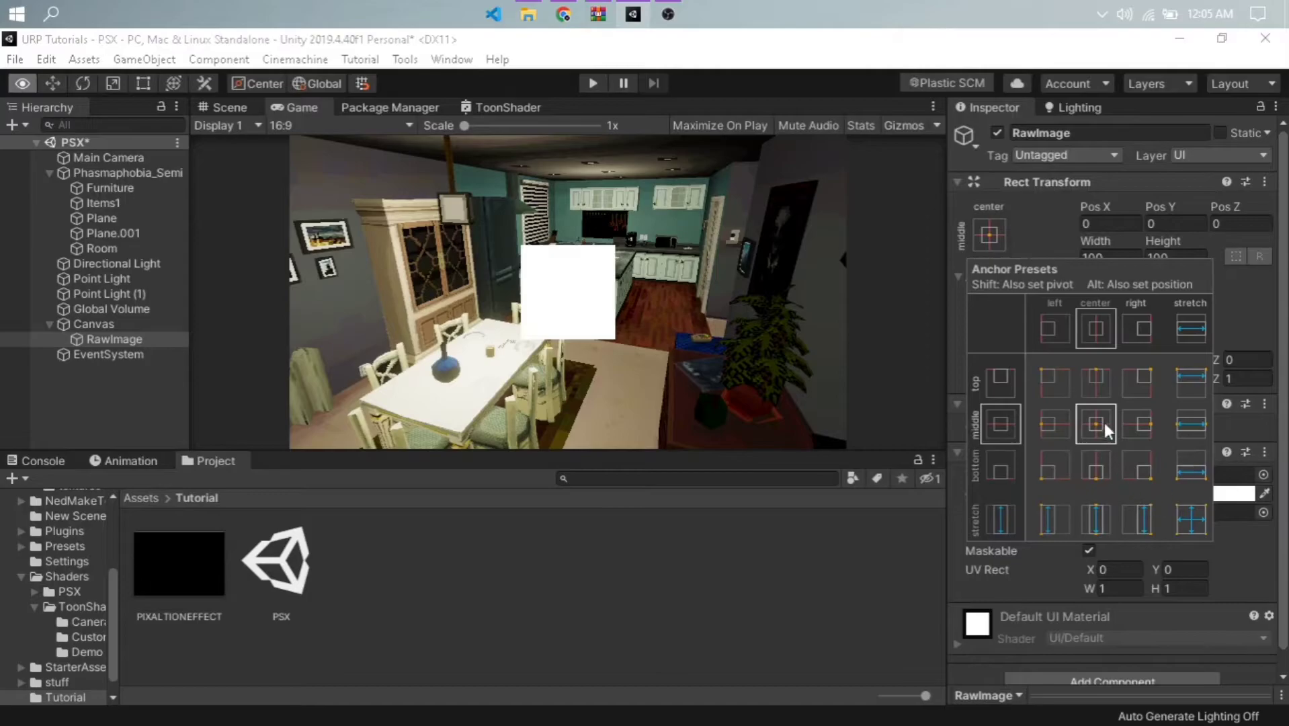
alt+click(1185, 516)
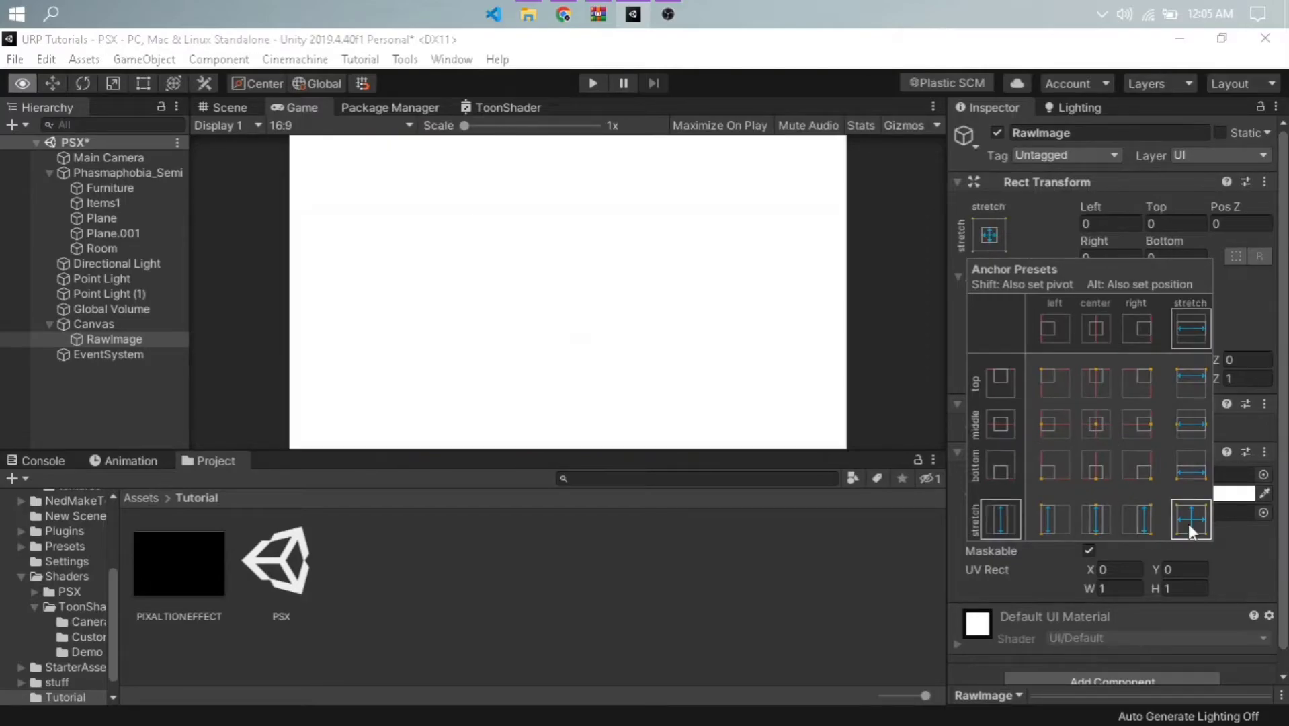
click(888, 374)
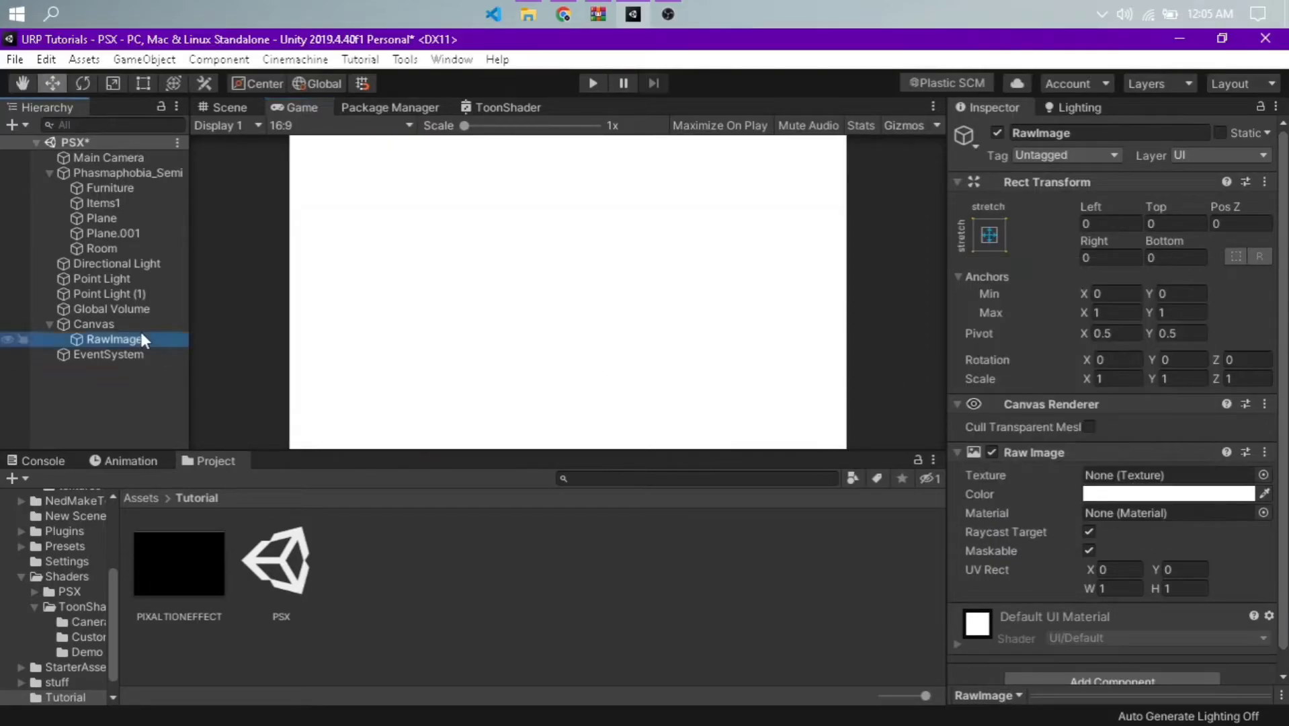
Set the Canvas Scaler's UI Scale Mode to Scale With Screen Size, keeping the game view at 16:9.
click(116, 339)
click(113, 323)
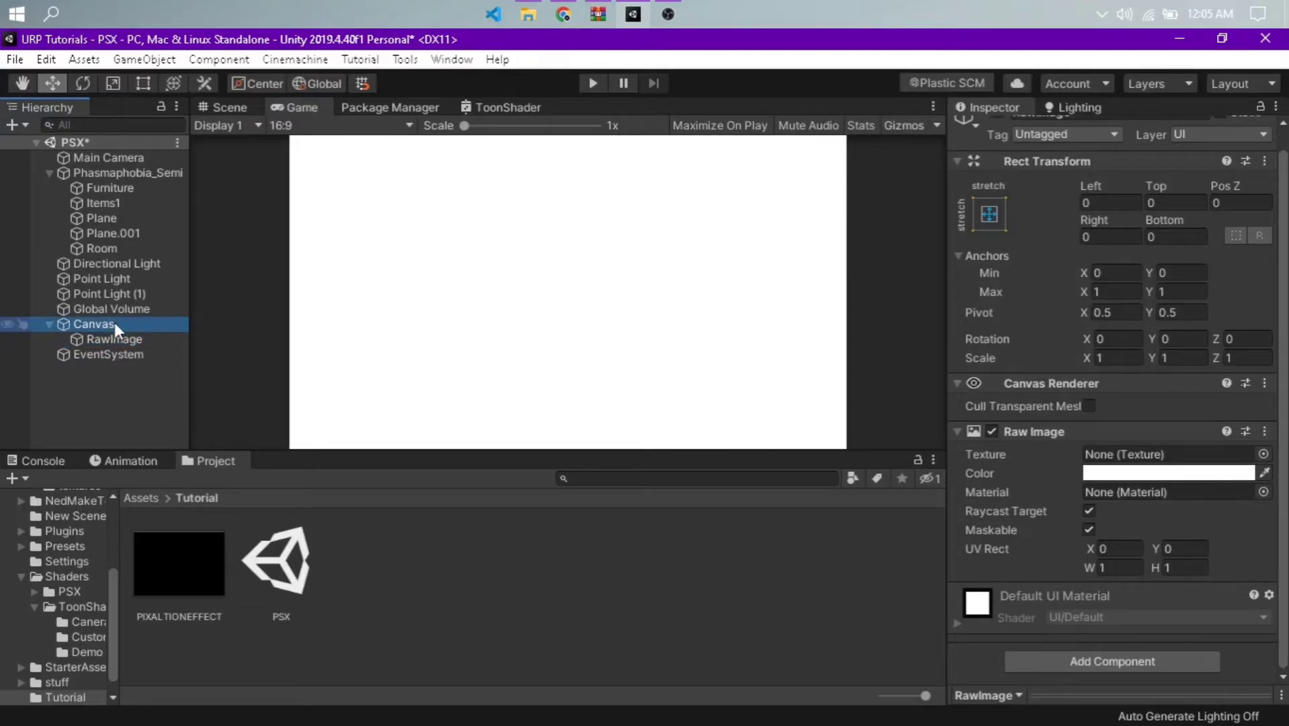
scroll(1082, 444, down, 2)
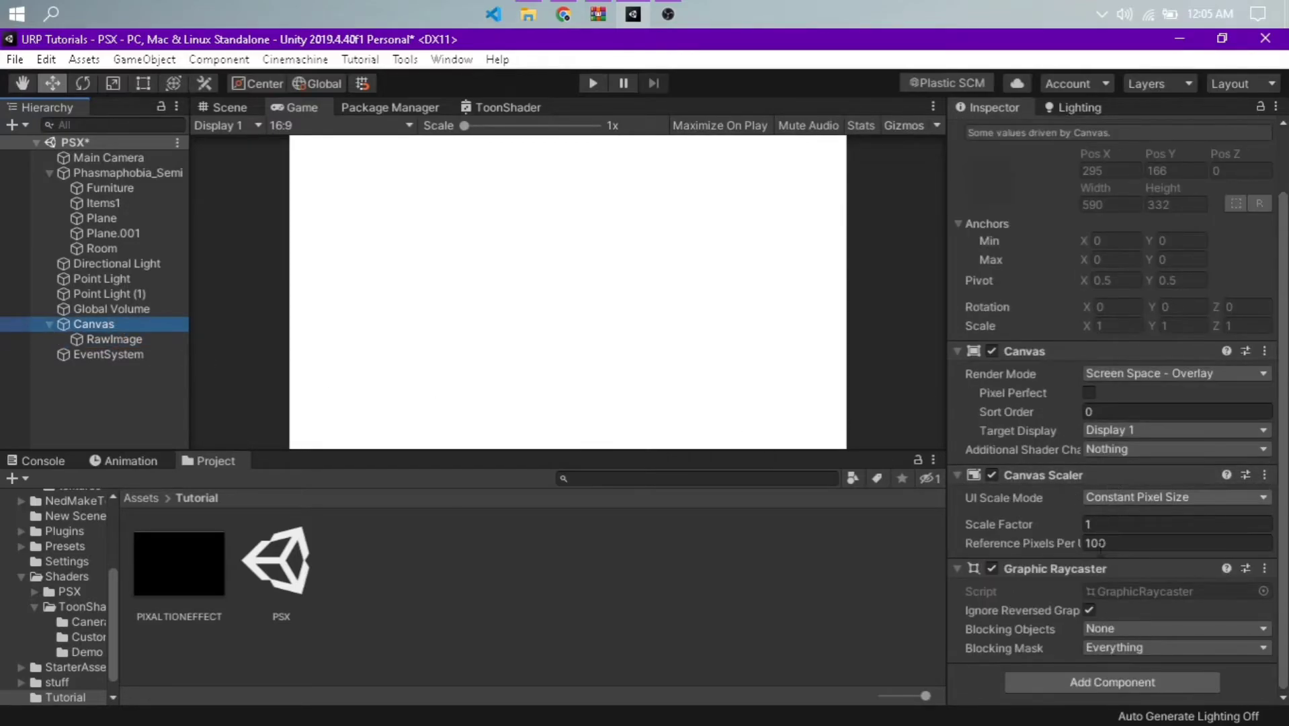
click(1106, 500)
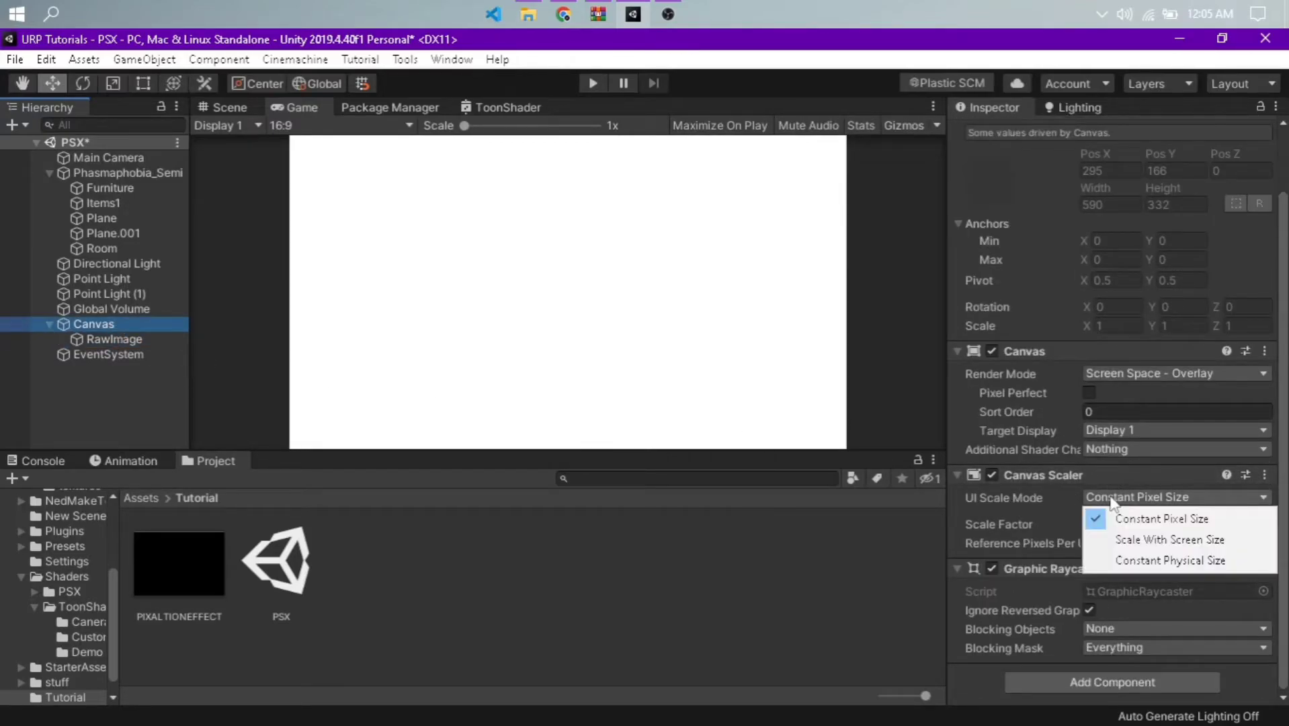
click(1170, 539)
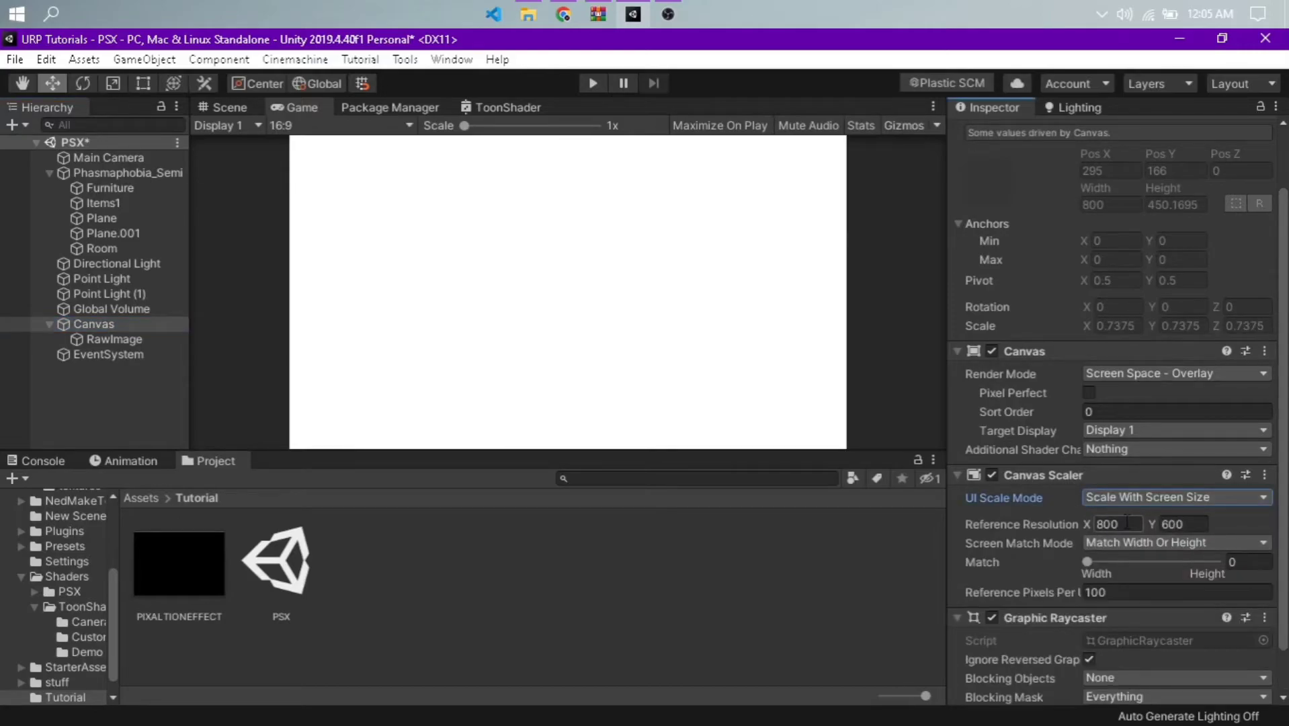
click(313, 125)
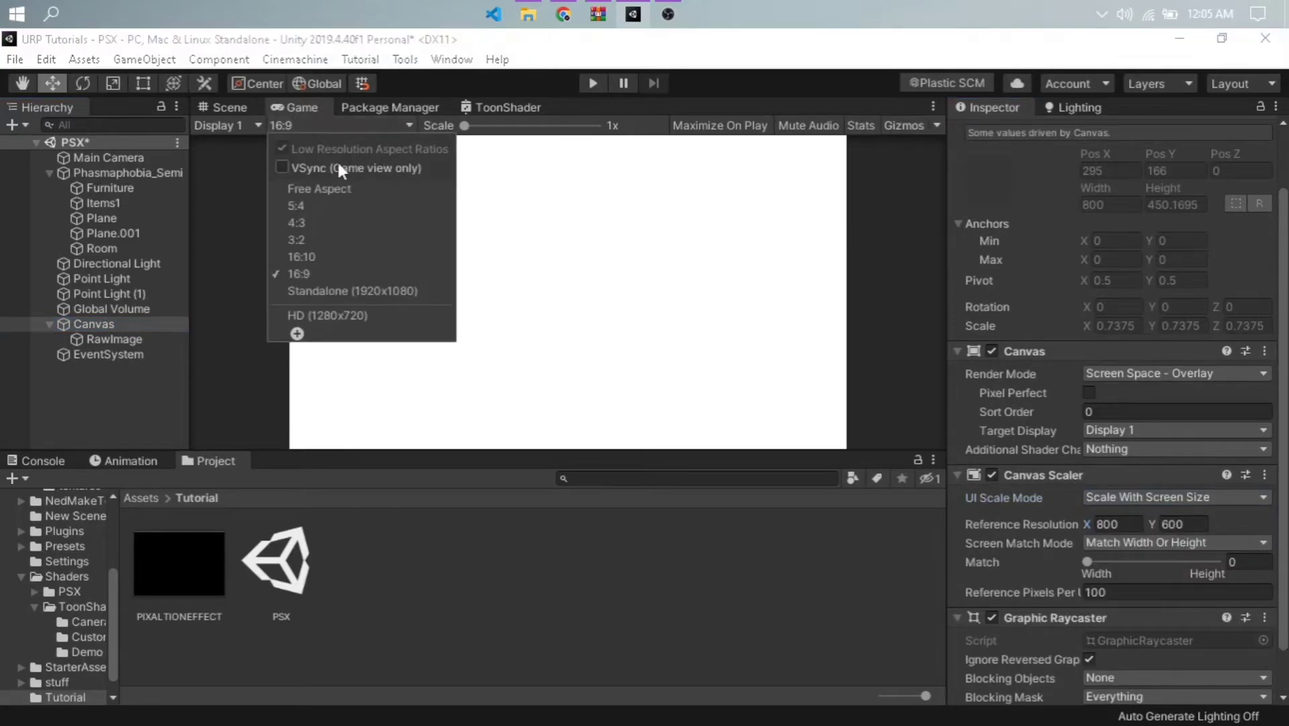
click(334, 274)
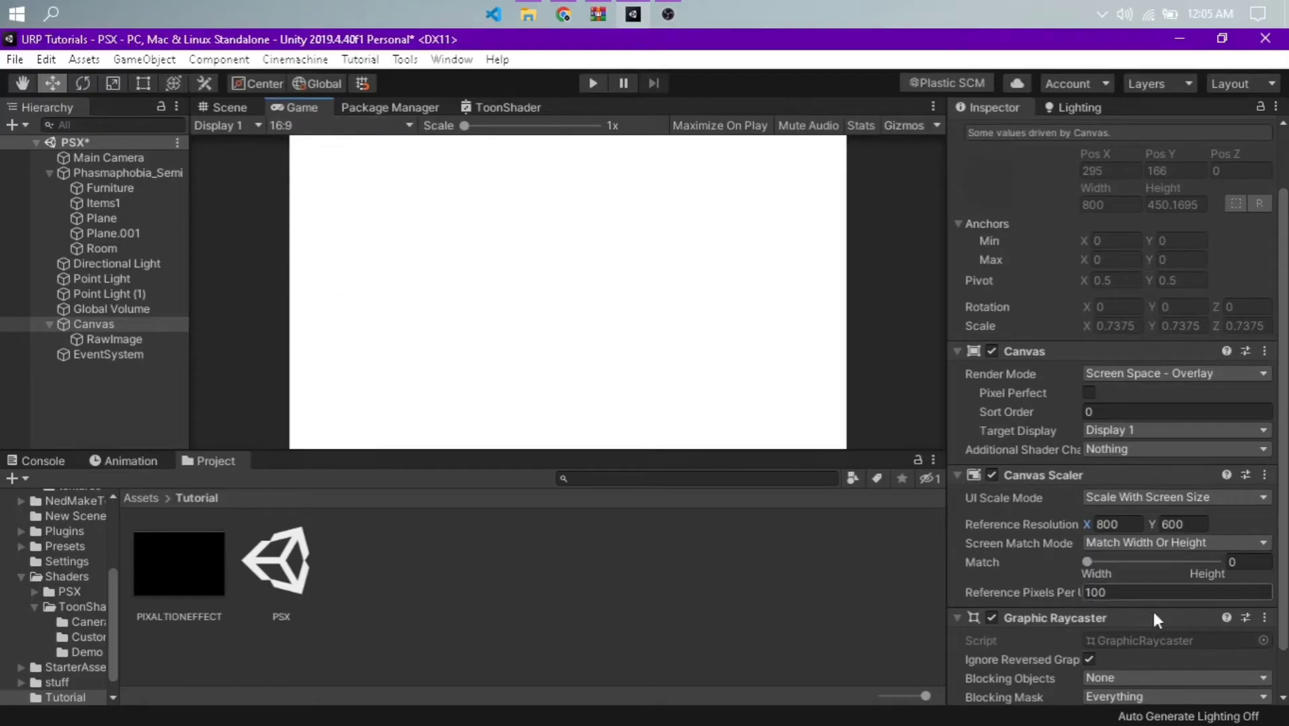
Set the Canvas Scaler's Reference Resolution X to 1920, fill in its Y value, and check the game view's aspect options.
click(1129, 524)
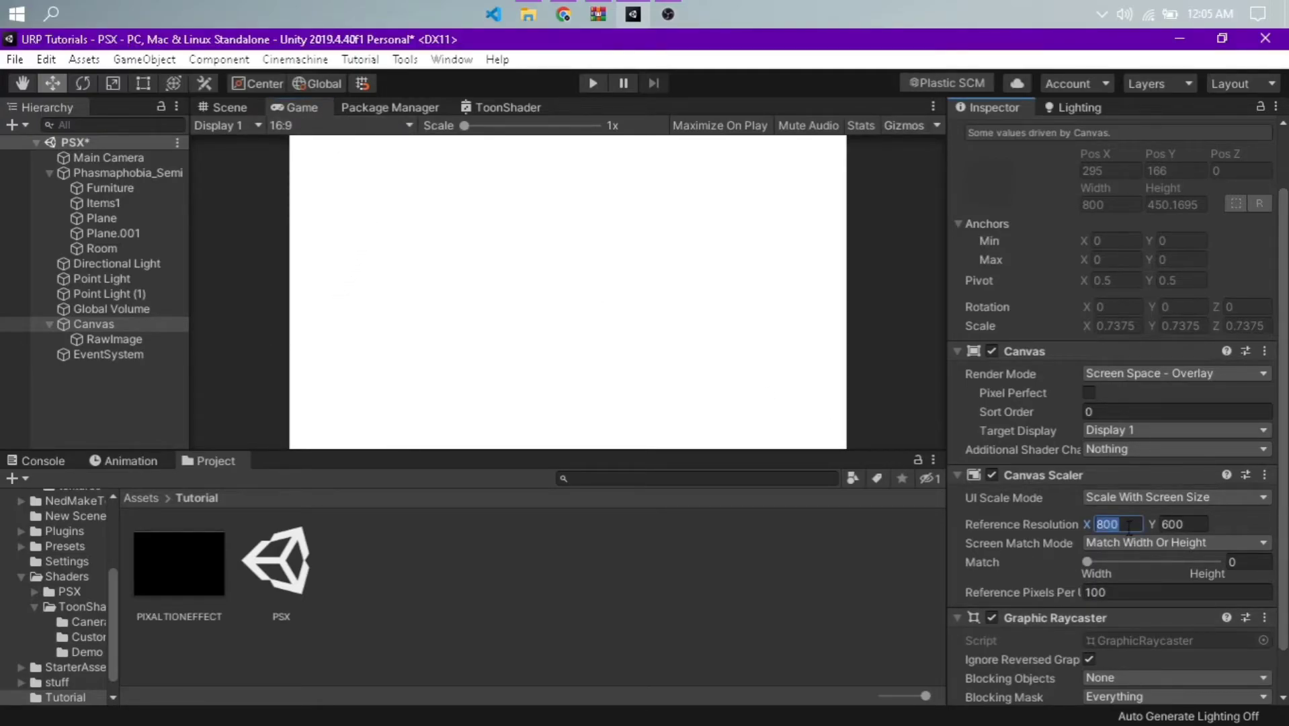
text(1920)
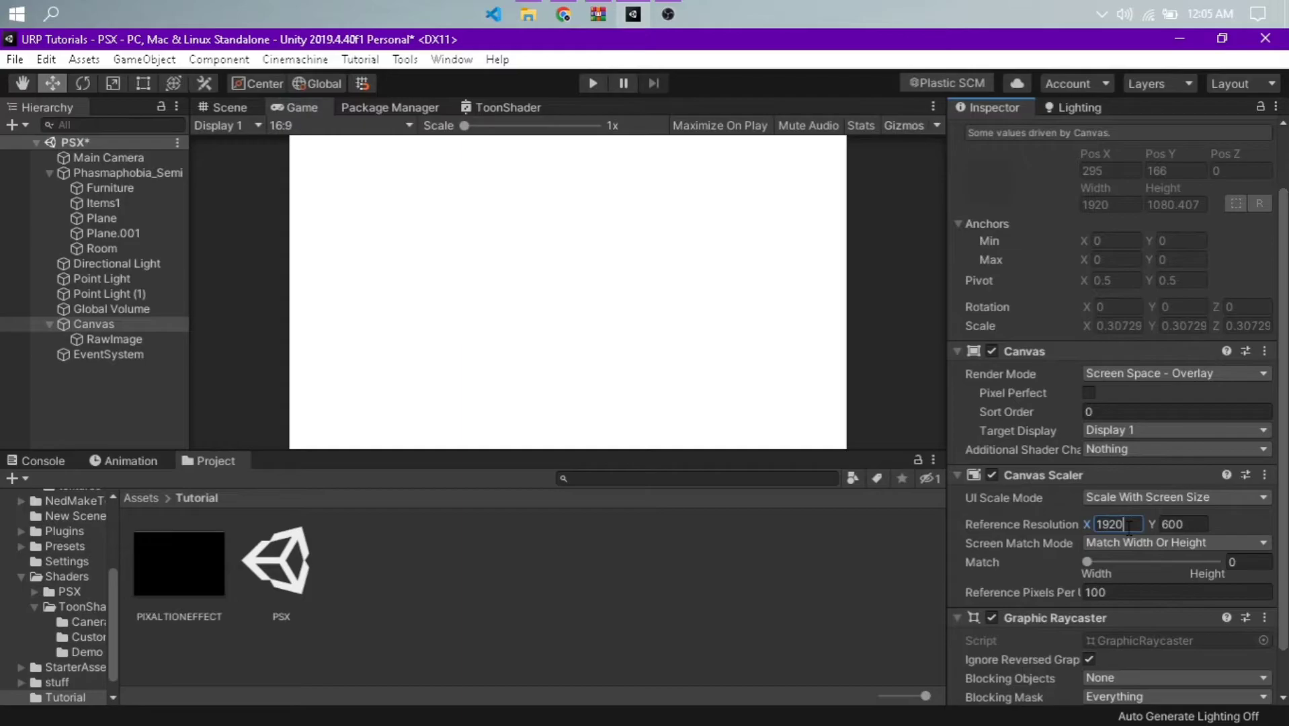
key(Tab)
text(10)
click(402, 126)
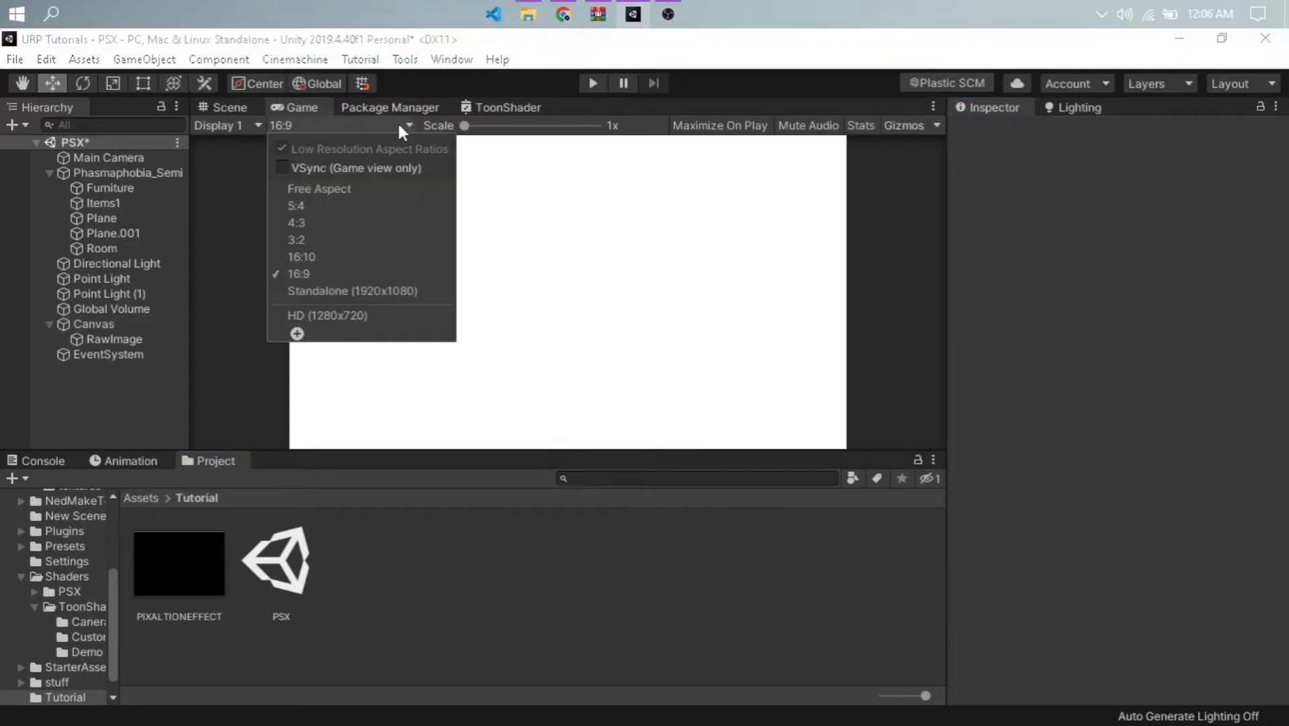
click(469, 633)
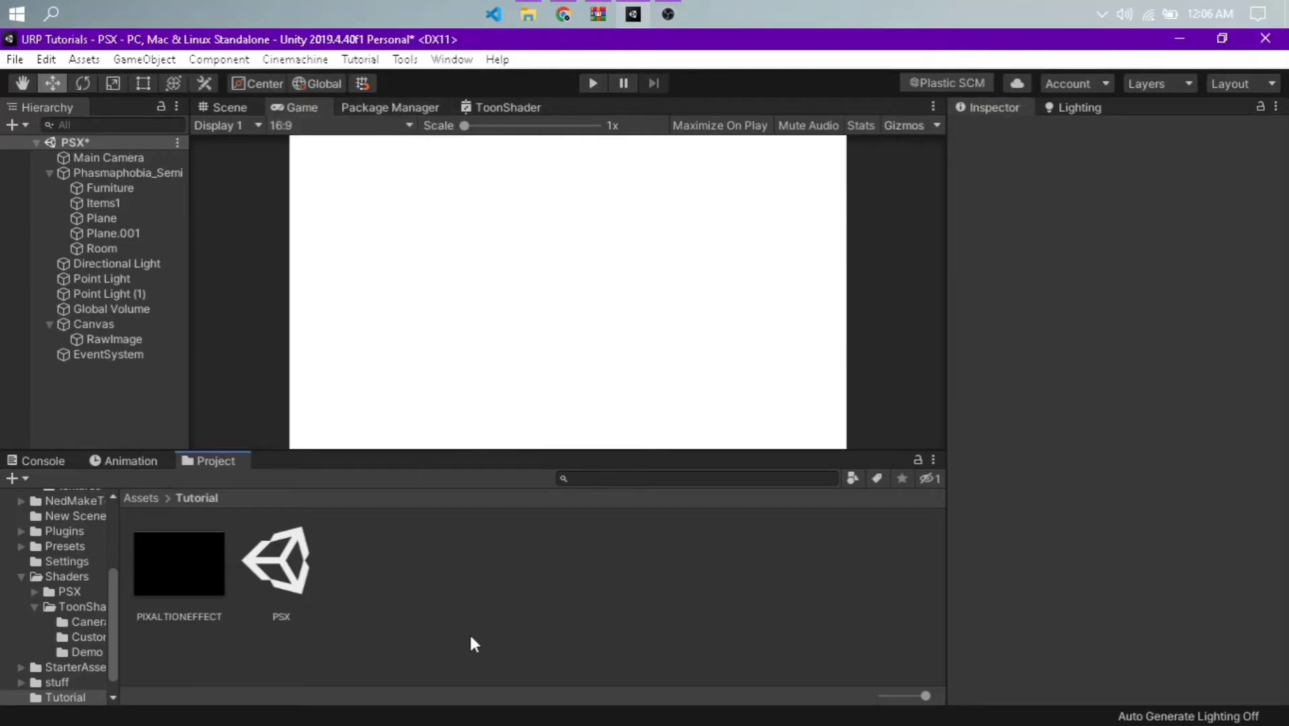
Rename the RawImage to PixalationEffect and assign the PIXALTIONEFFECT render texture as its Texture.
click(111, 339)
key(F2)
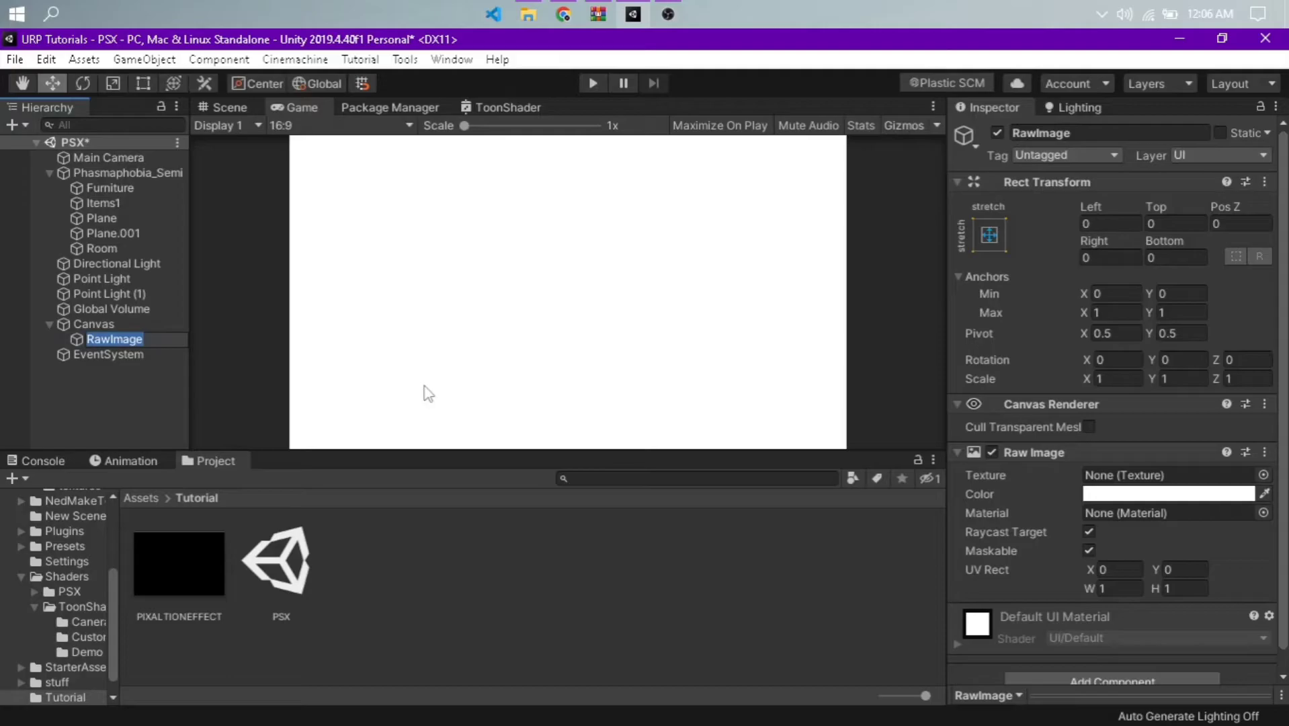
text(PixalationEffect)
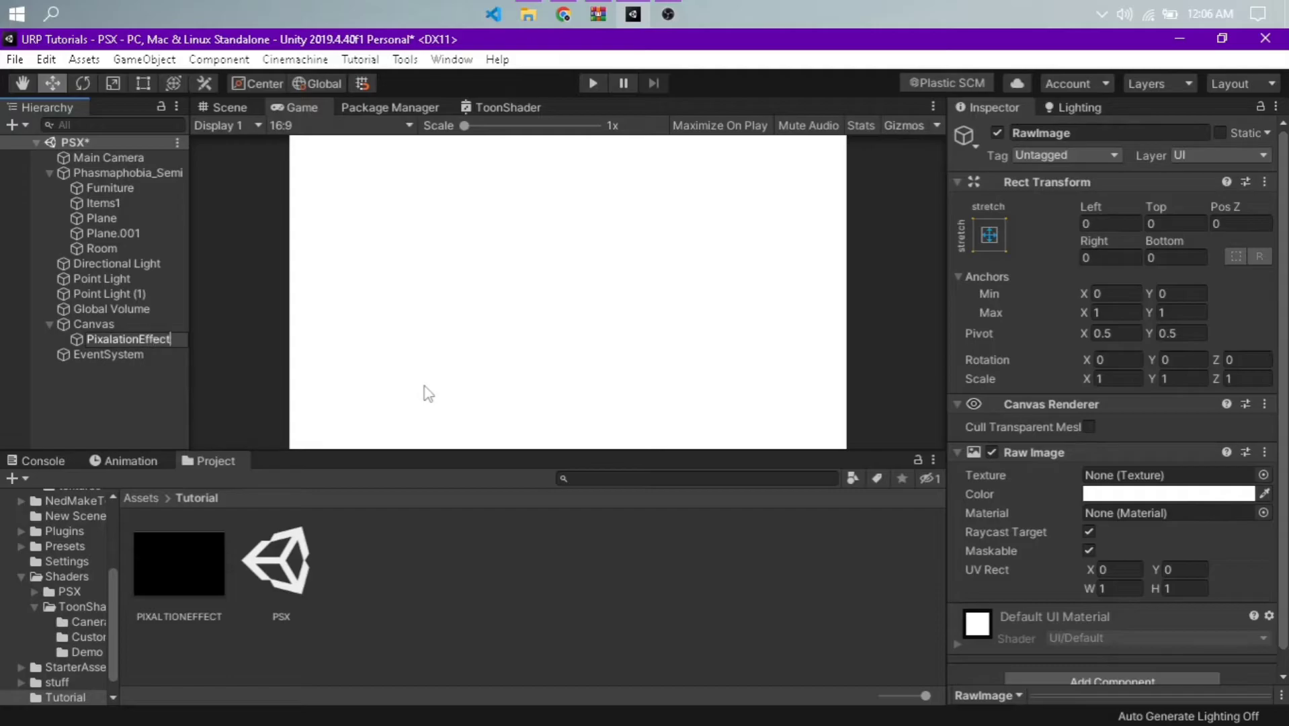
key(Return)
scroll(1059, 494, down, 2)
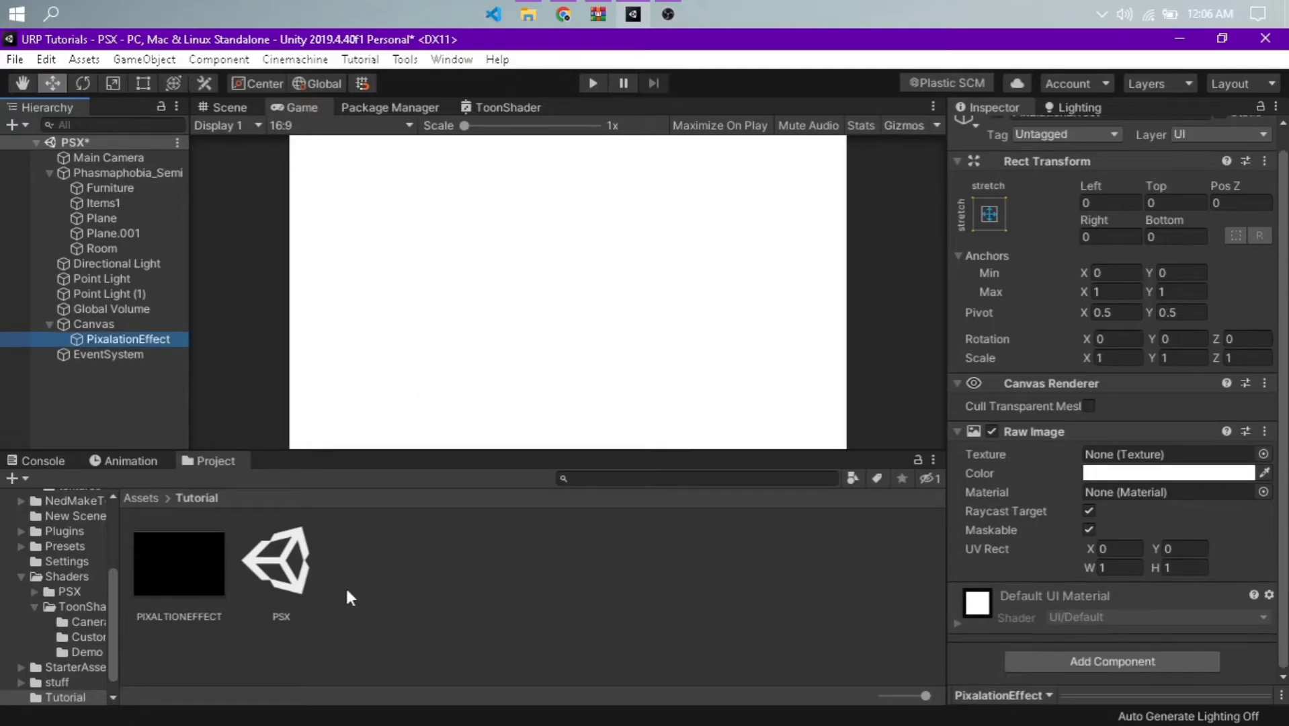
drag(178, 563, 1166, 452)
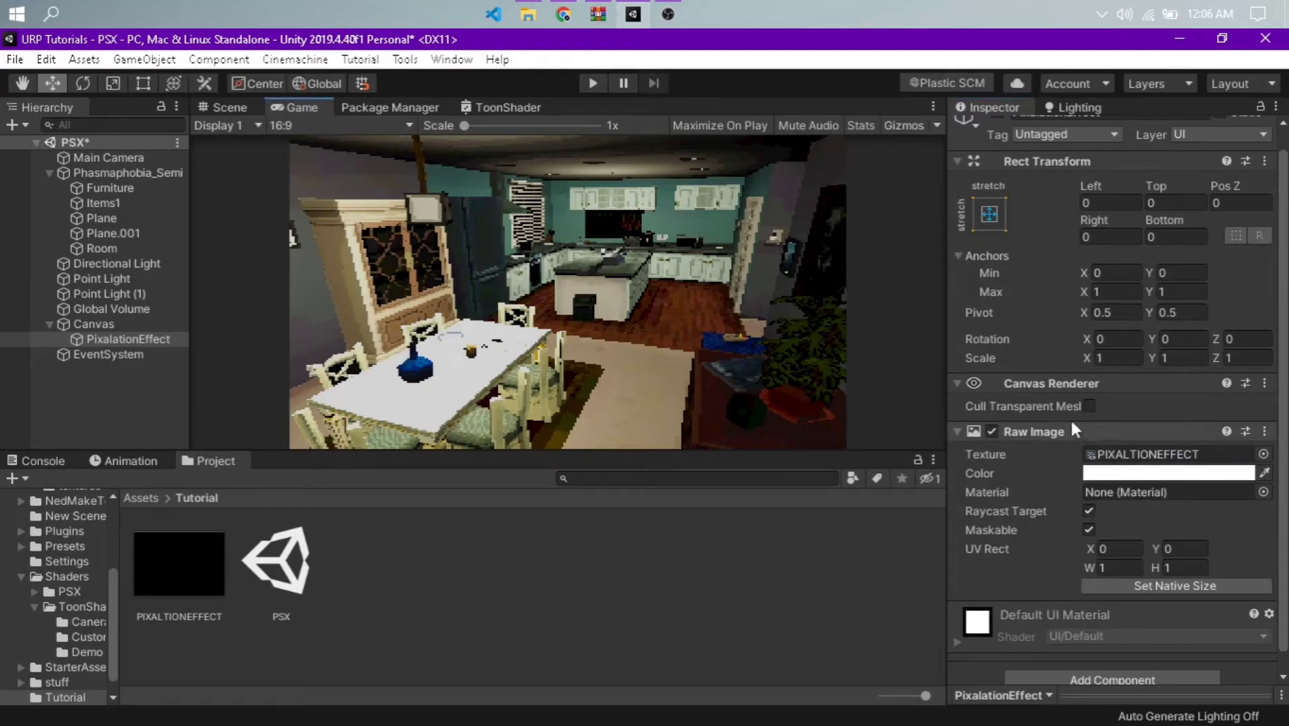
Test an offset on the Raw Image's UV Rect X, reset it to 0, and compare the Scene and Game views.
scroll(1055, 326, down, 1)
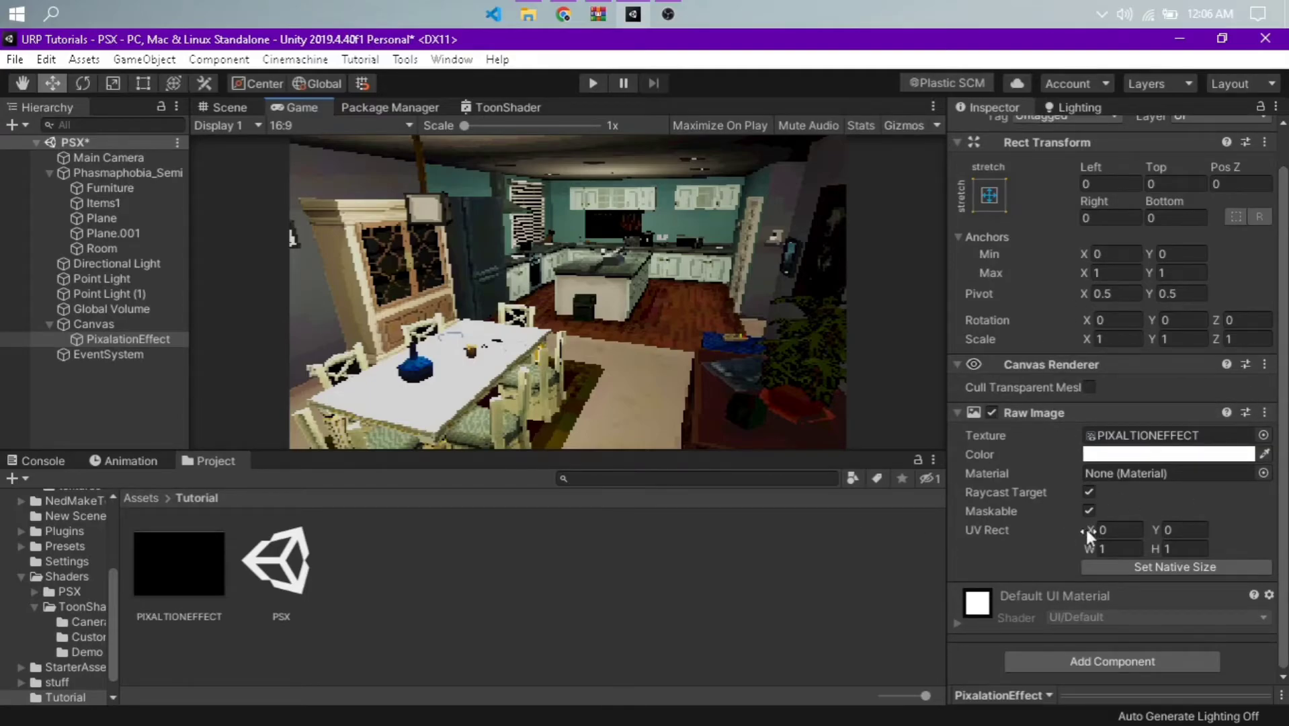
drag(1085, 529, 1126, 531)
text(0)
click(237, 105)
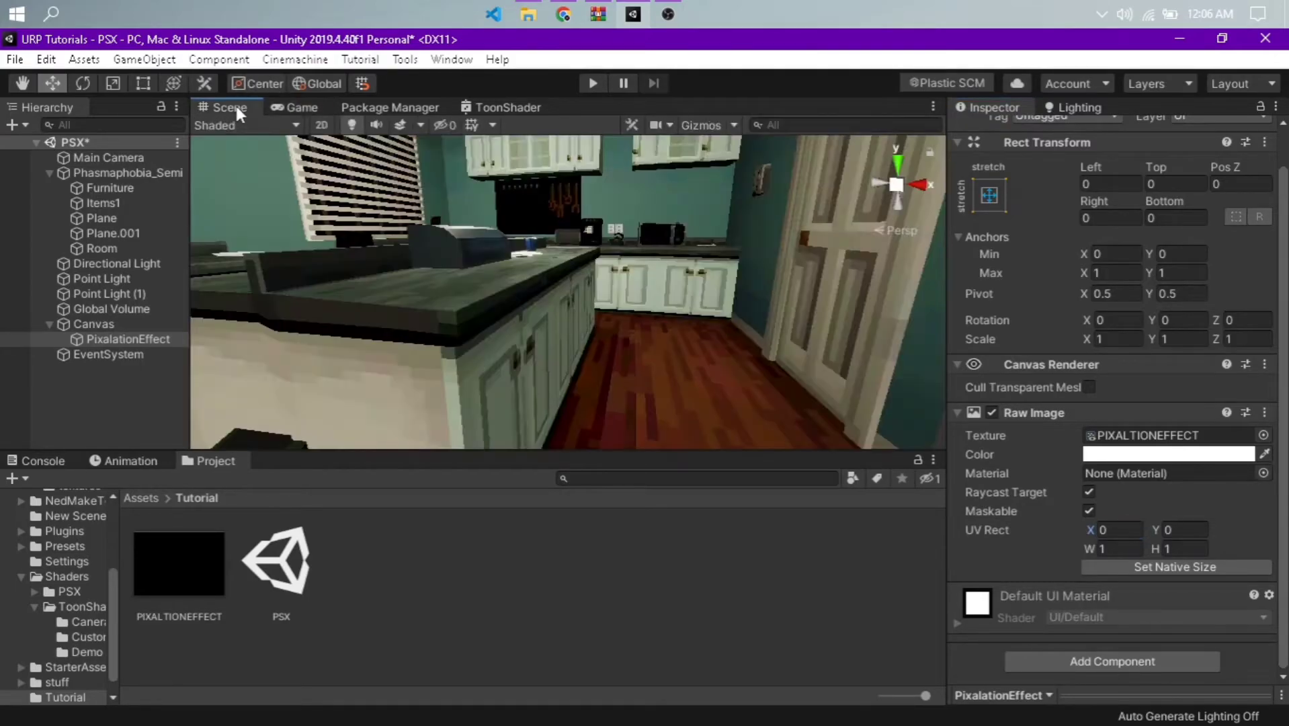
click(291, 107)
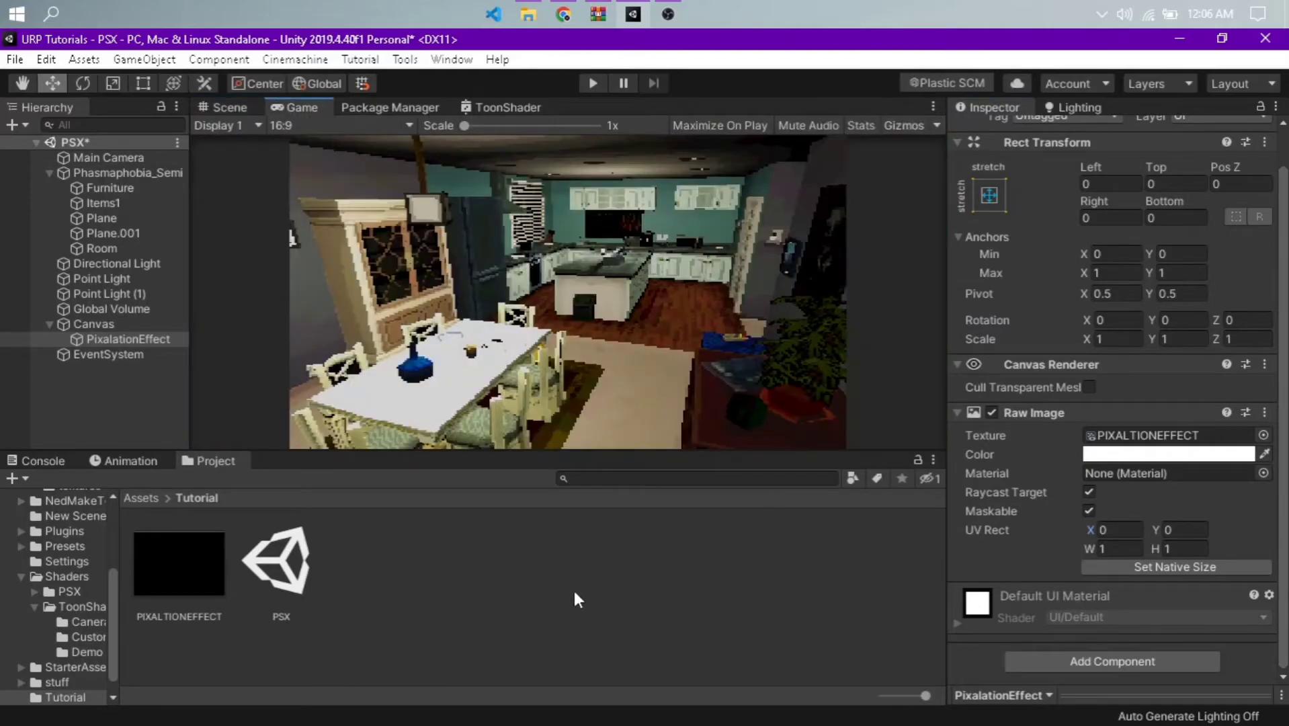
Set the PIXALTIONEFFECT render texture's width to 320, keeping its Anti-aliasing at None.
click(179, 561)
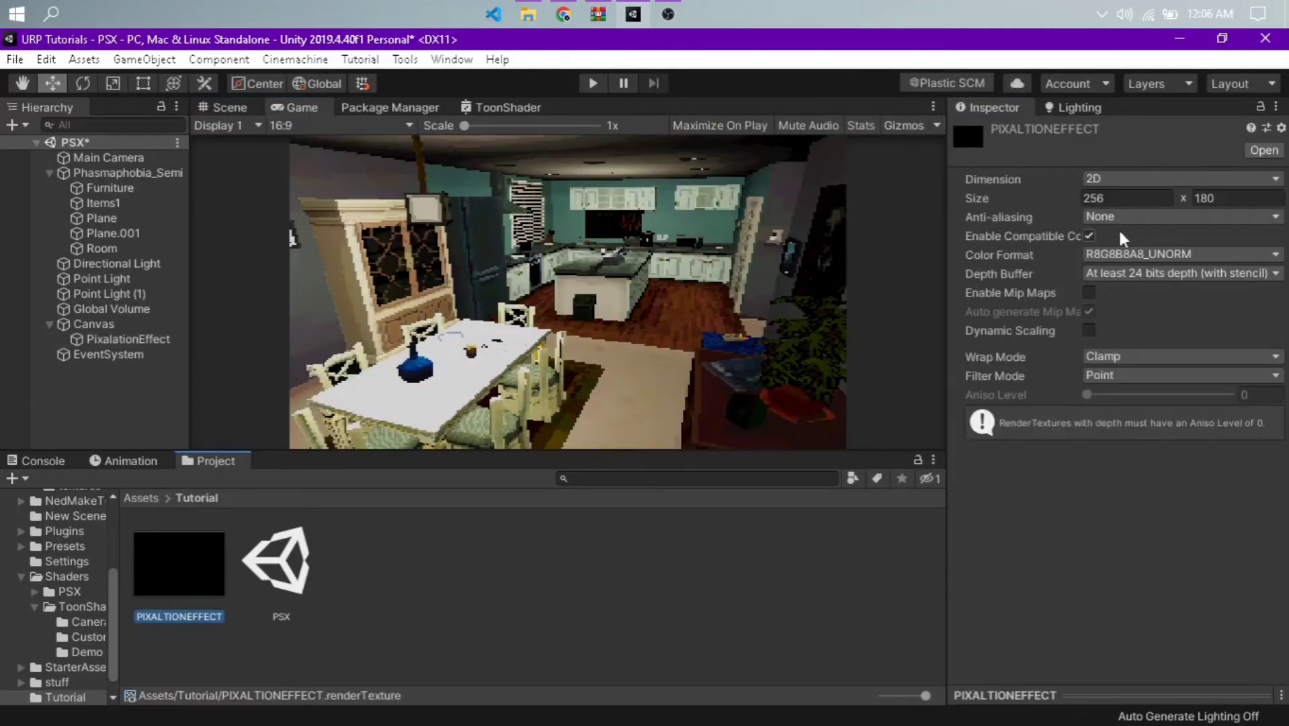
click(1131, 196)
text(3)
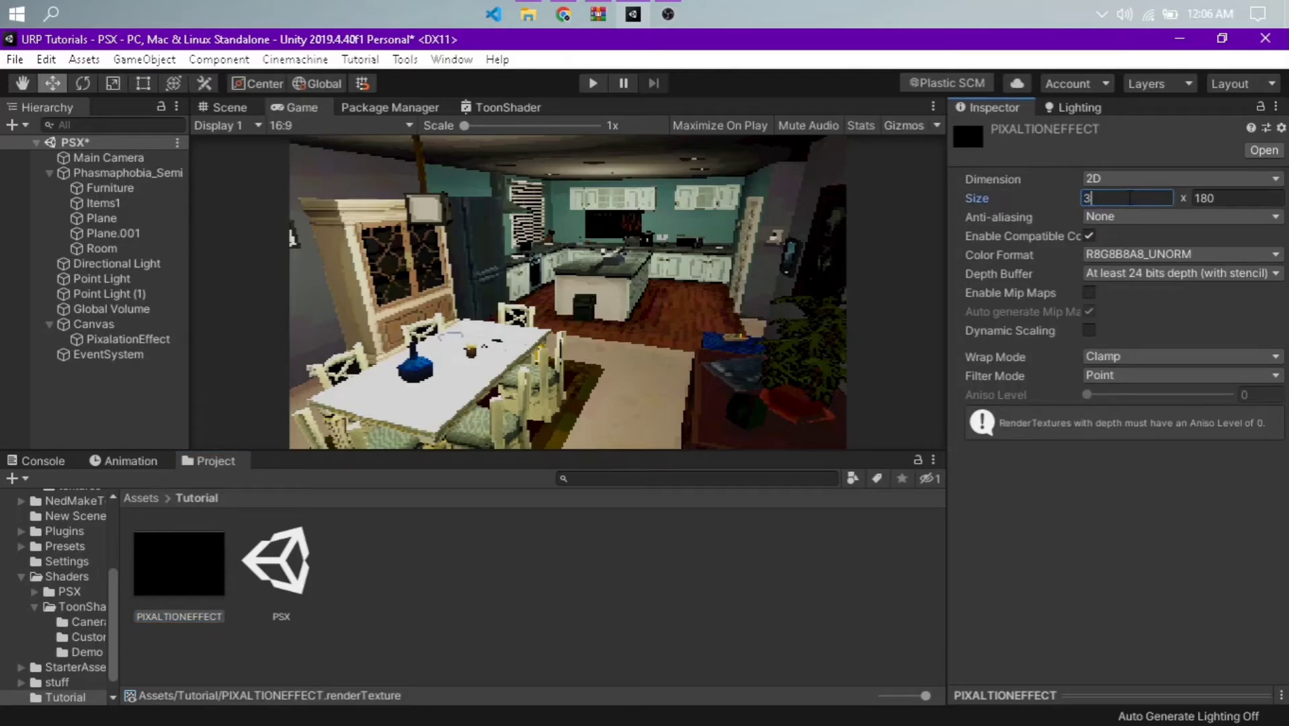
text(20)
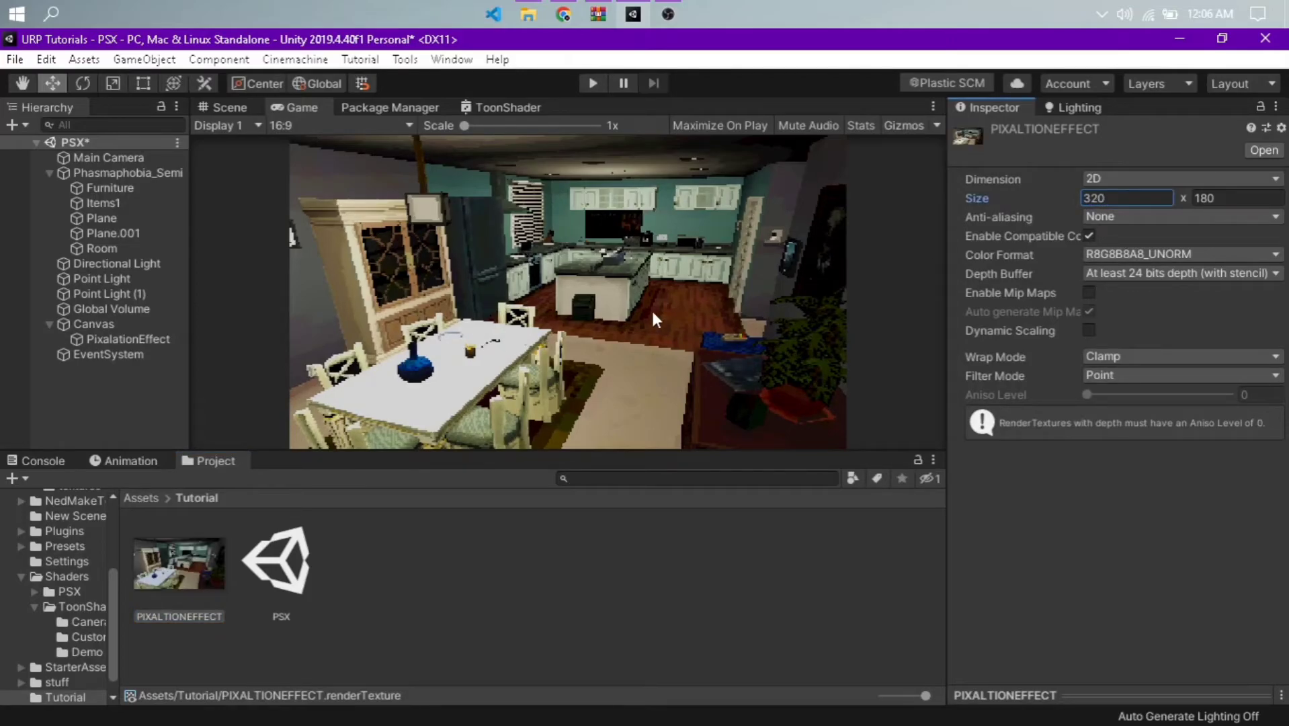
click(632, 313)
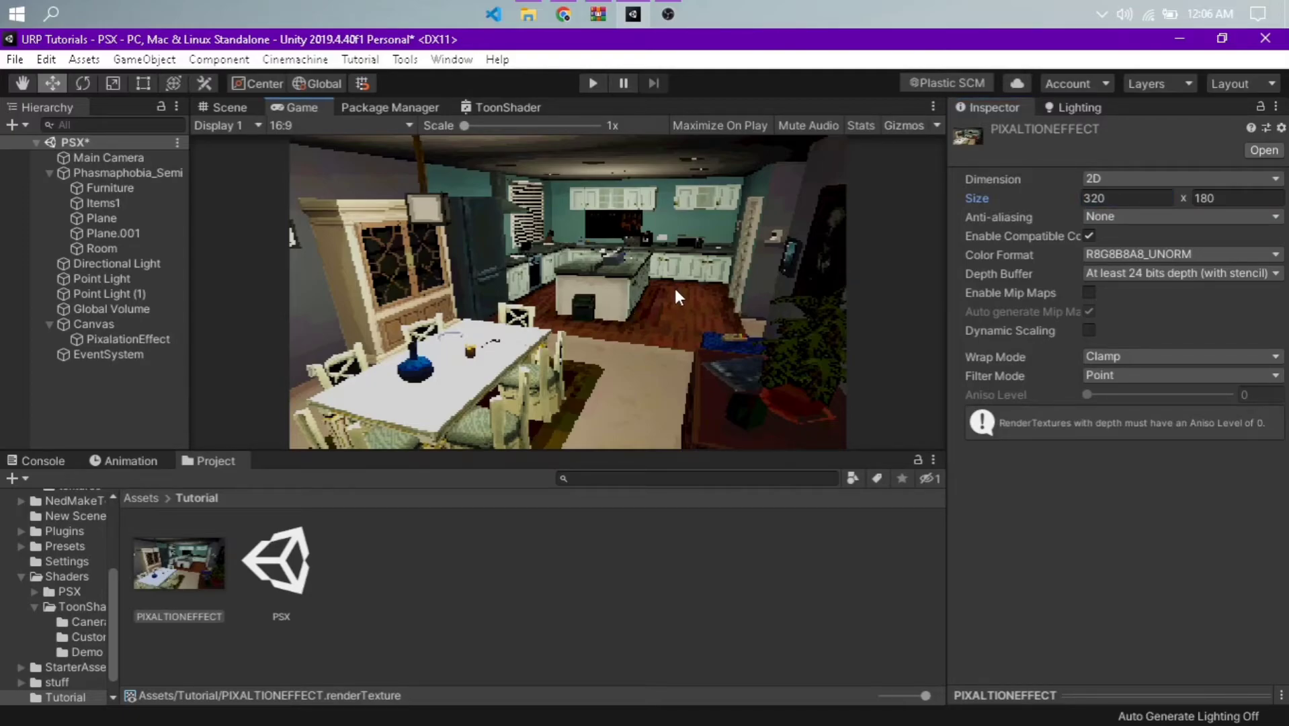
click(1124, 216)
click(1106, 239)
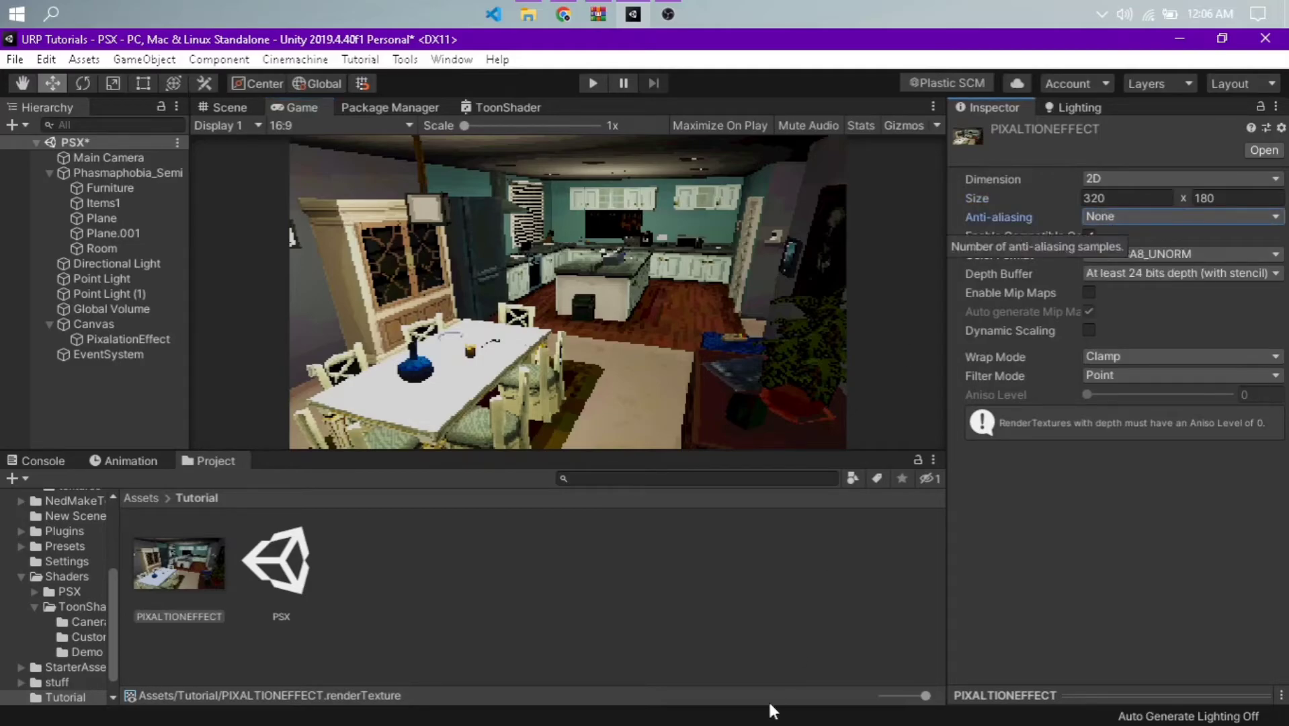
click(822, 632)
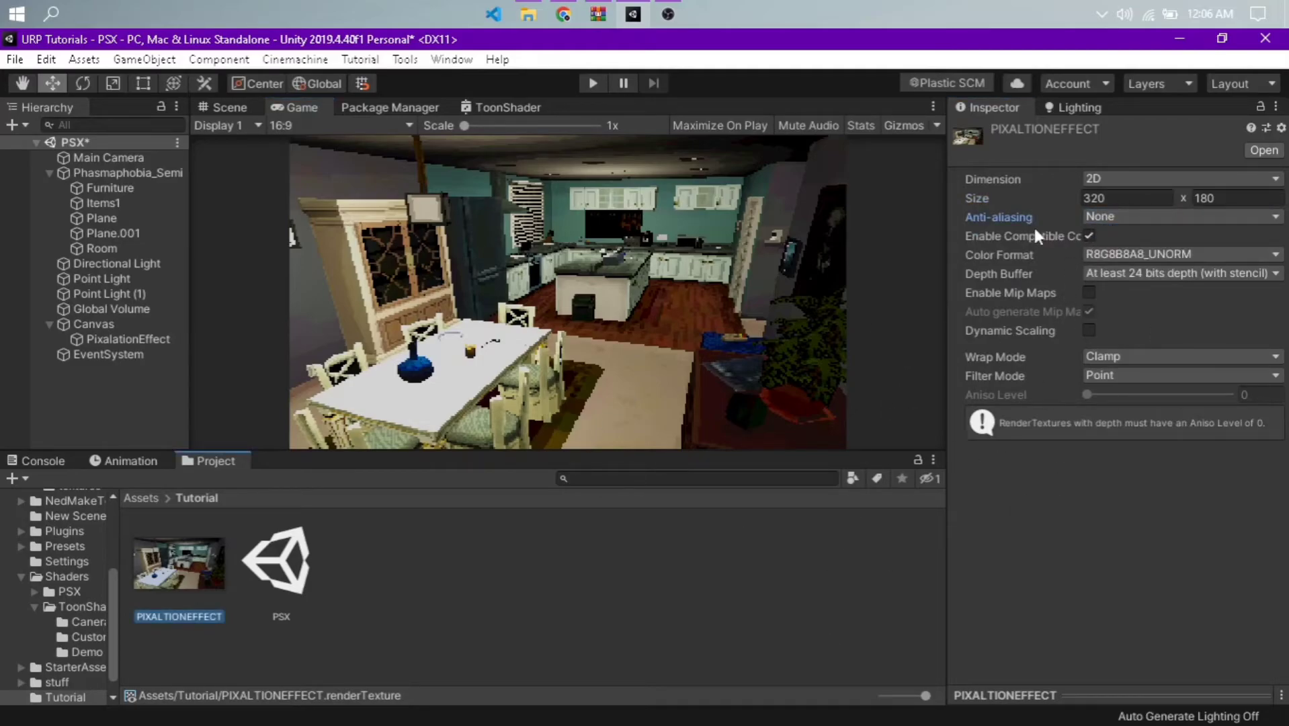
Try Fast Approximate Anti-aliasing (FXAA) on the Main Camera, return it to None, and leave Dithering off.
click(115, 158)
scroll(1109, 337, down, 5)
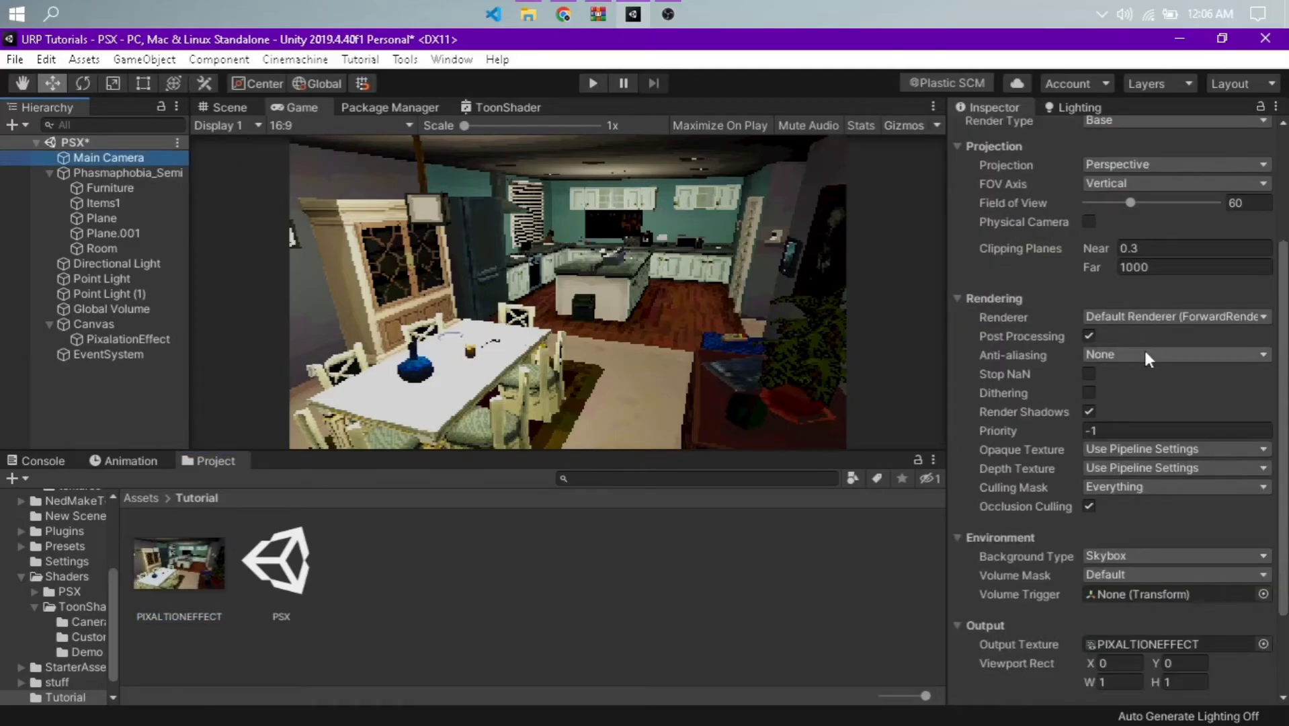
scroll(1140, 363, up, 5)
click(1142, 524)
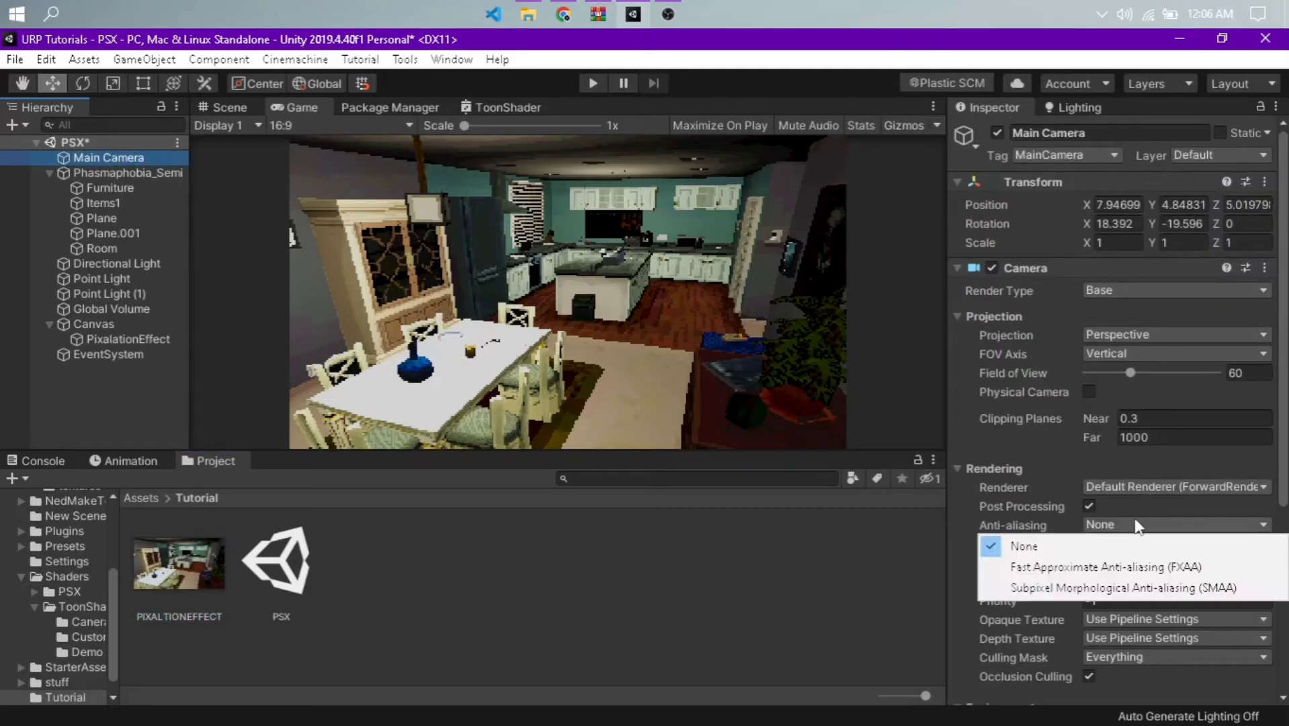
click(1084, 565)
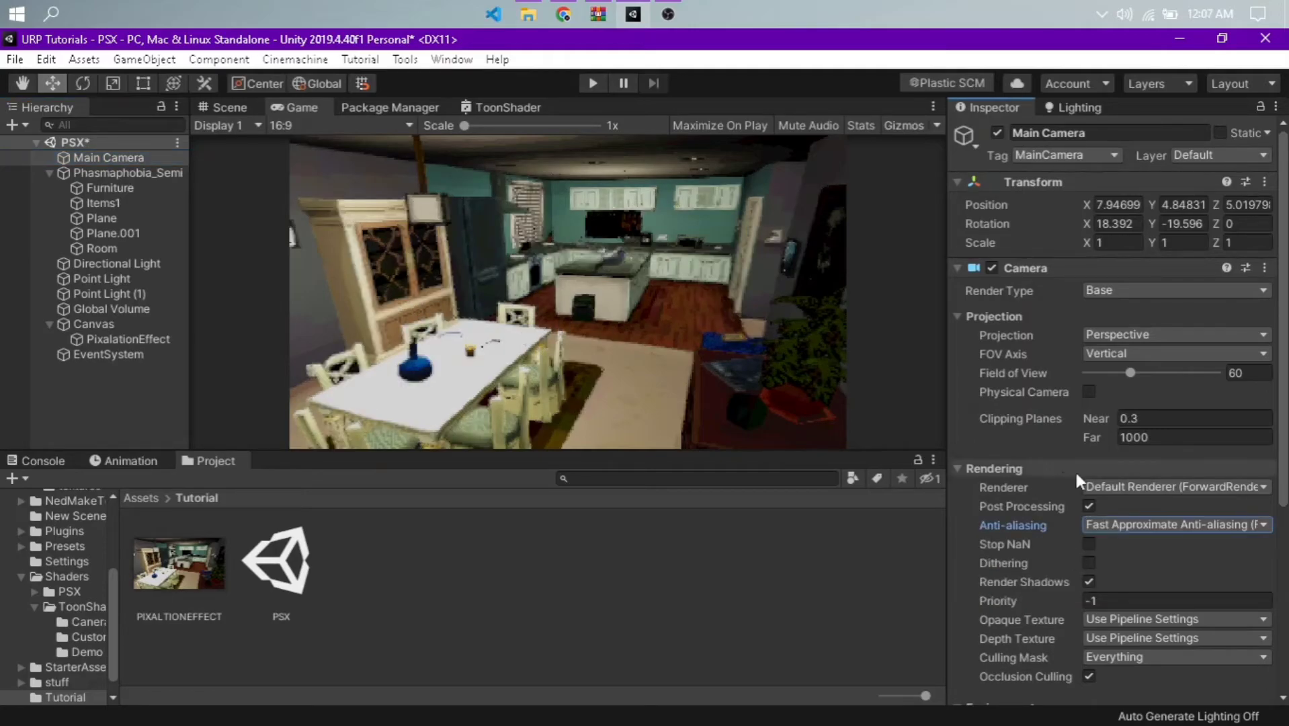
click(1111, 523)
click(1102, 541)
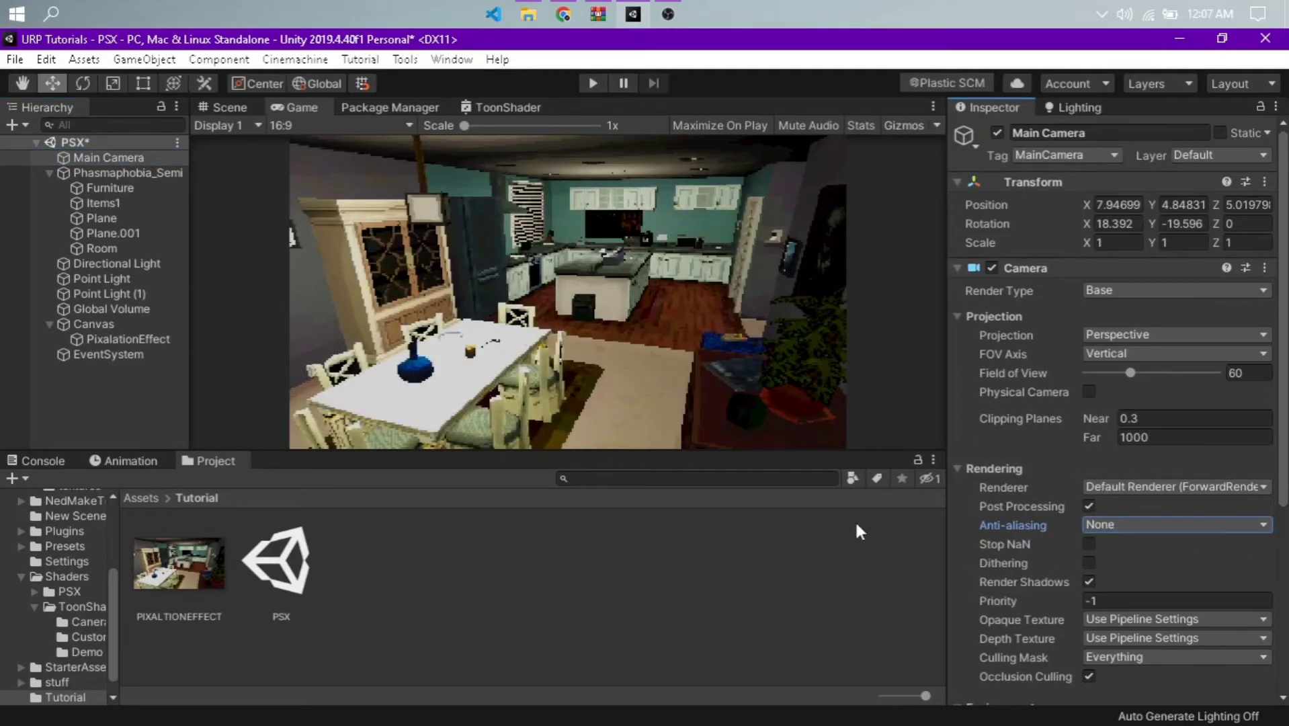
scroll(1129, 535, down, 3)
click(1089, 392)
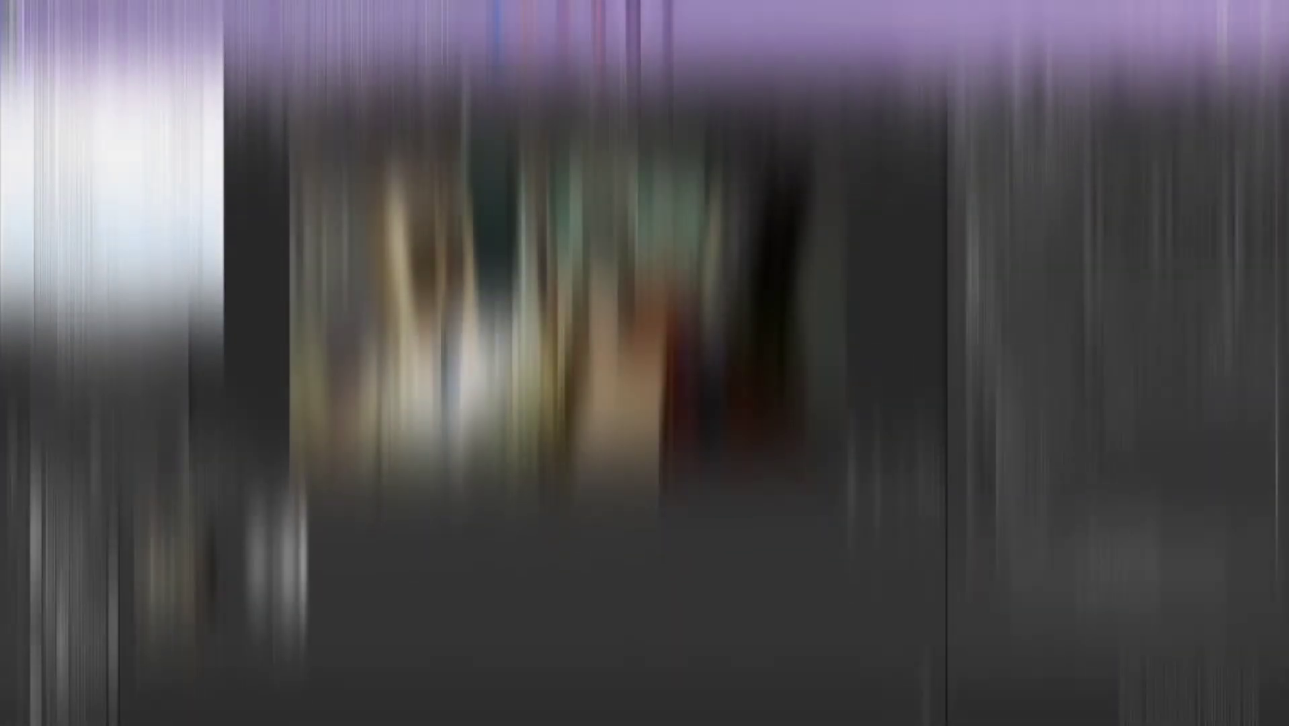
Locate the render pipeline asset assigned in the project's Graphics settings and select the ForwardRenderer asset in the same folder.
key(ctrl+shift+b)
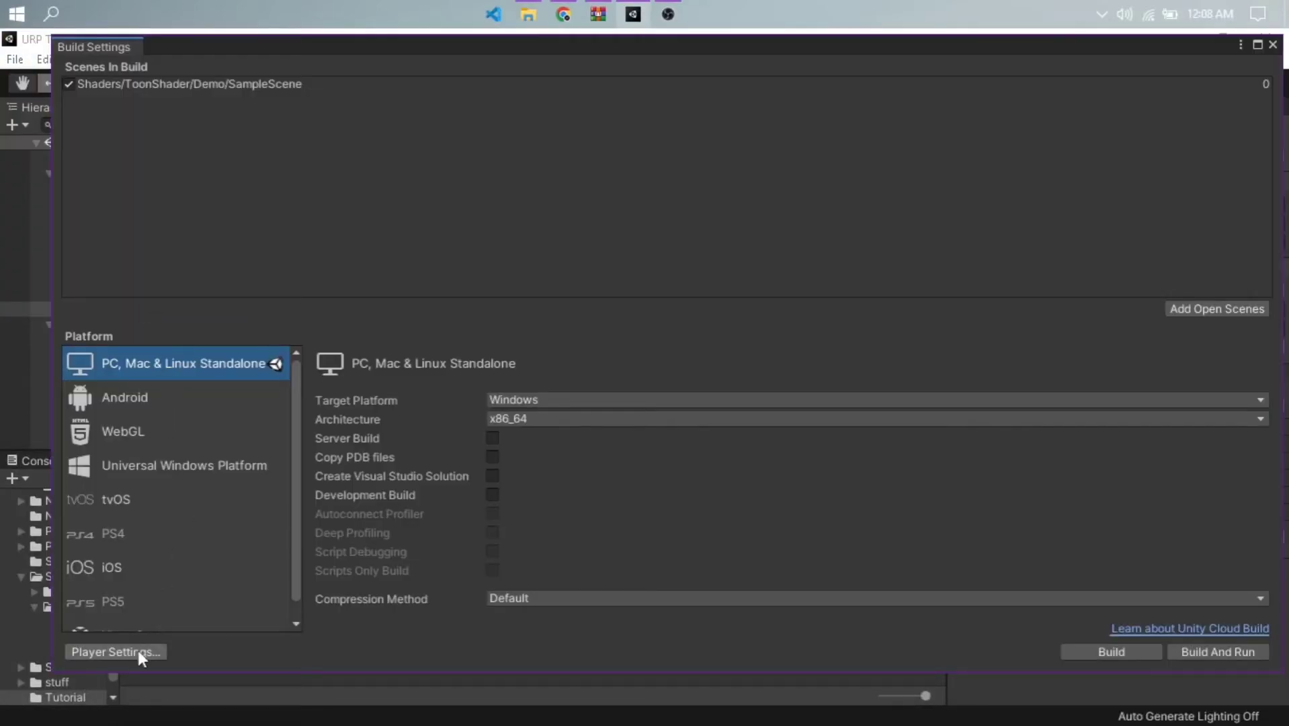
click(116, 651)
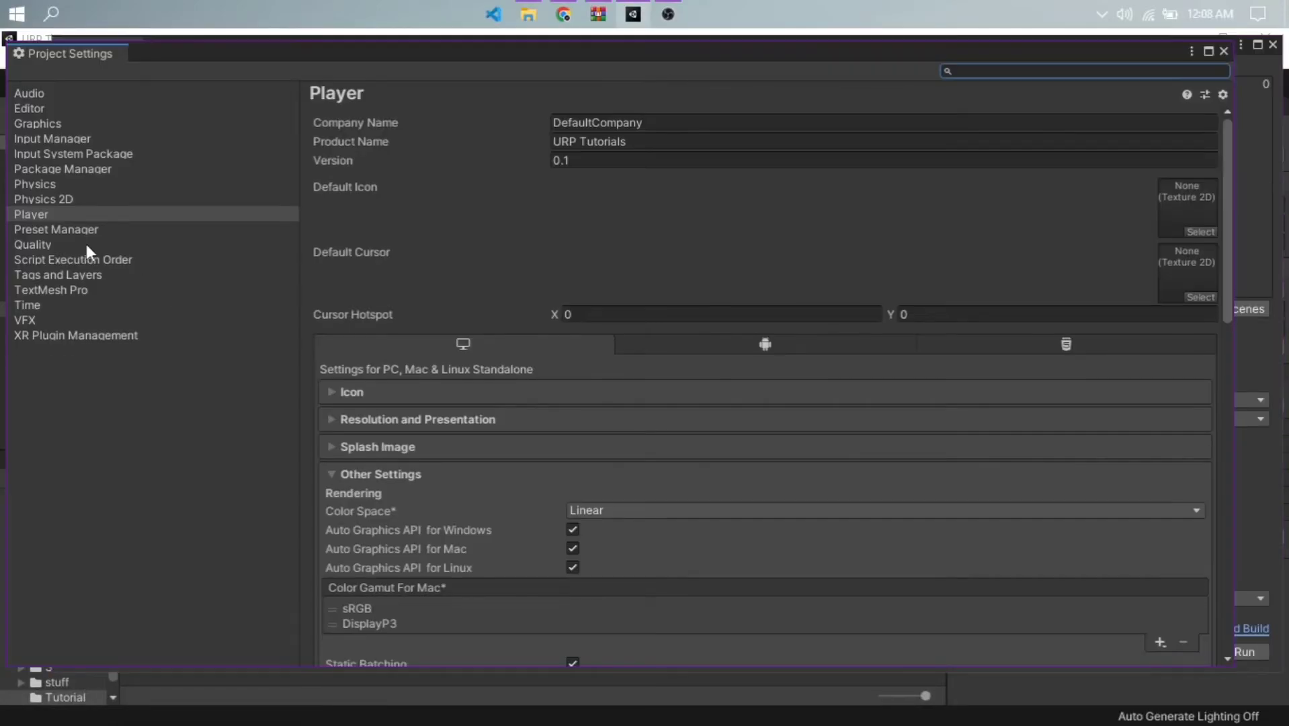
click(51, 124)
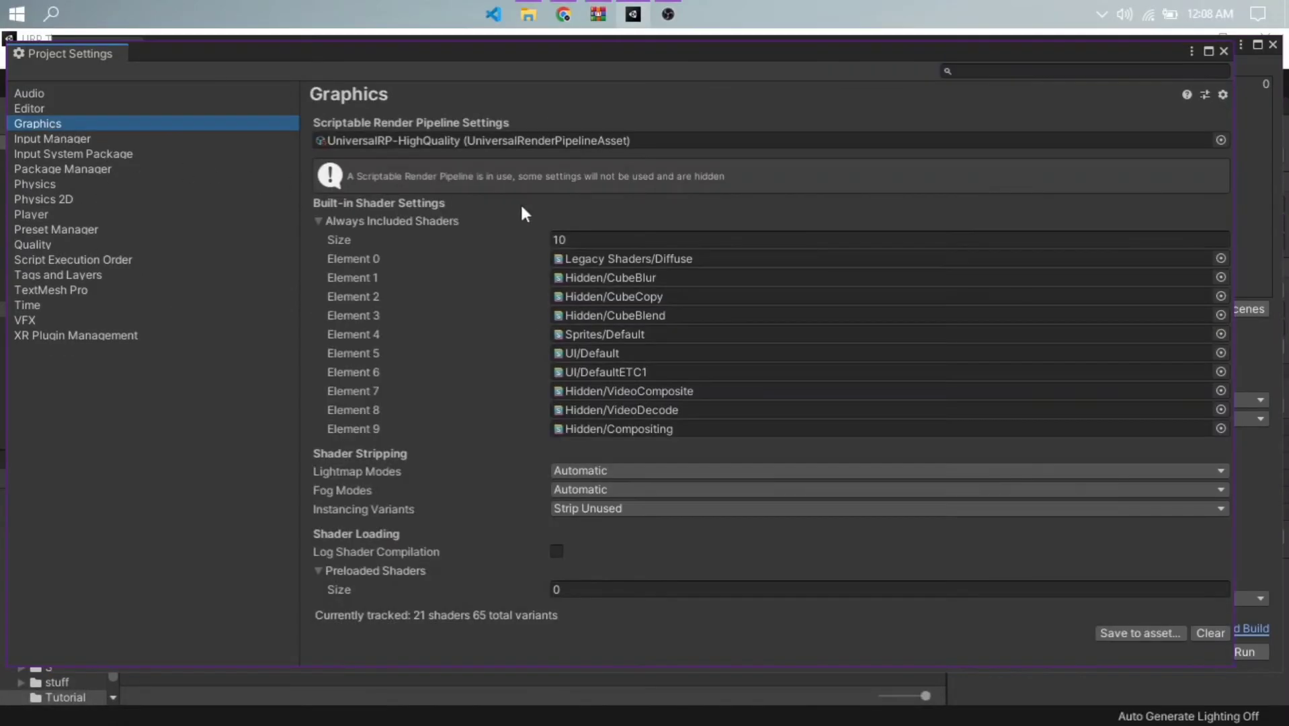
click(1220, 140)
click(1163, 136)
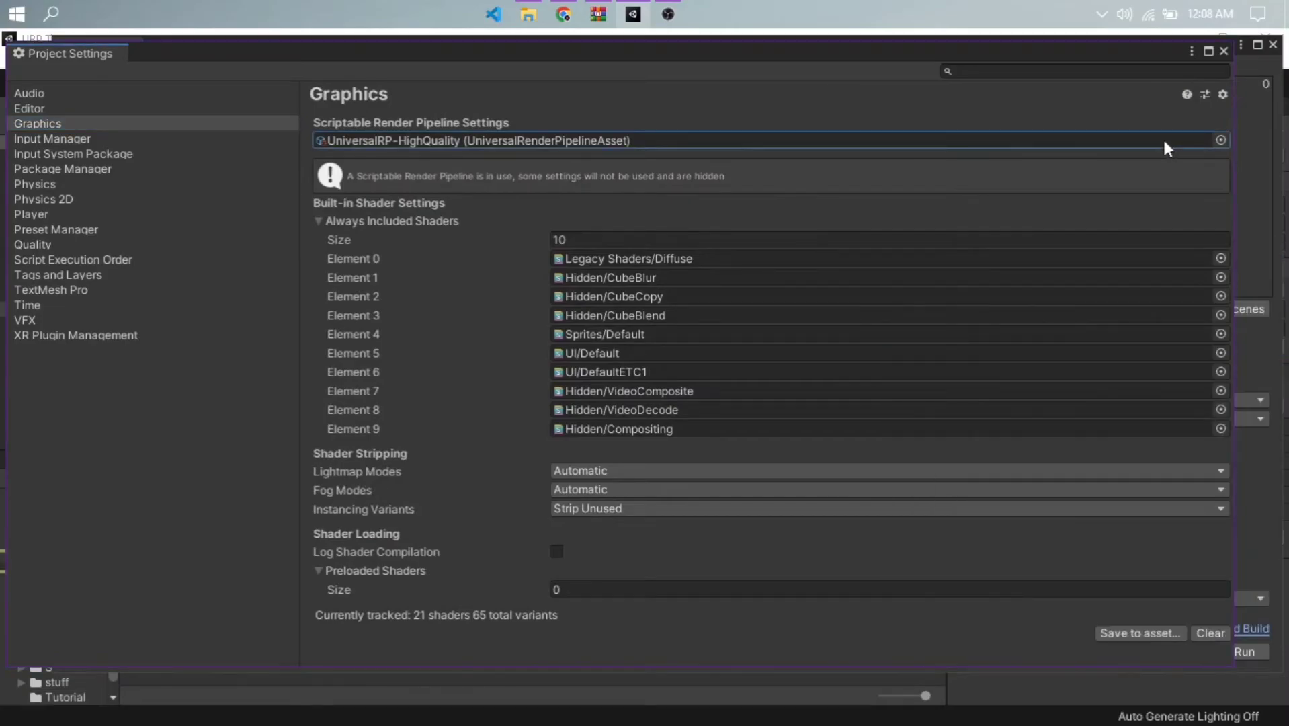
click(1223, 53)
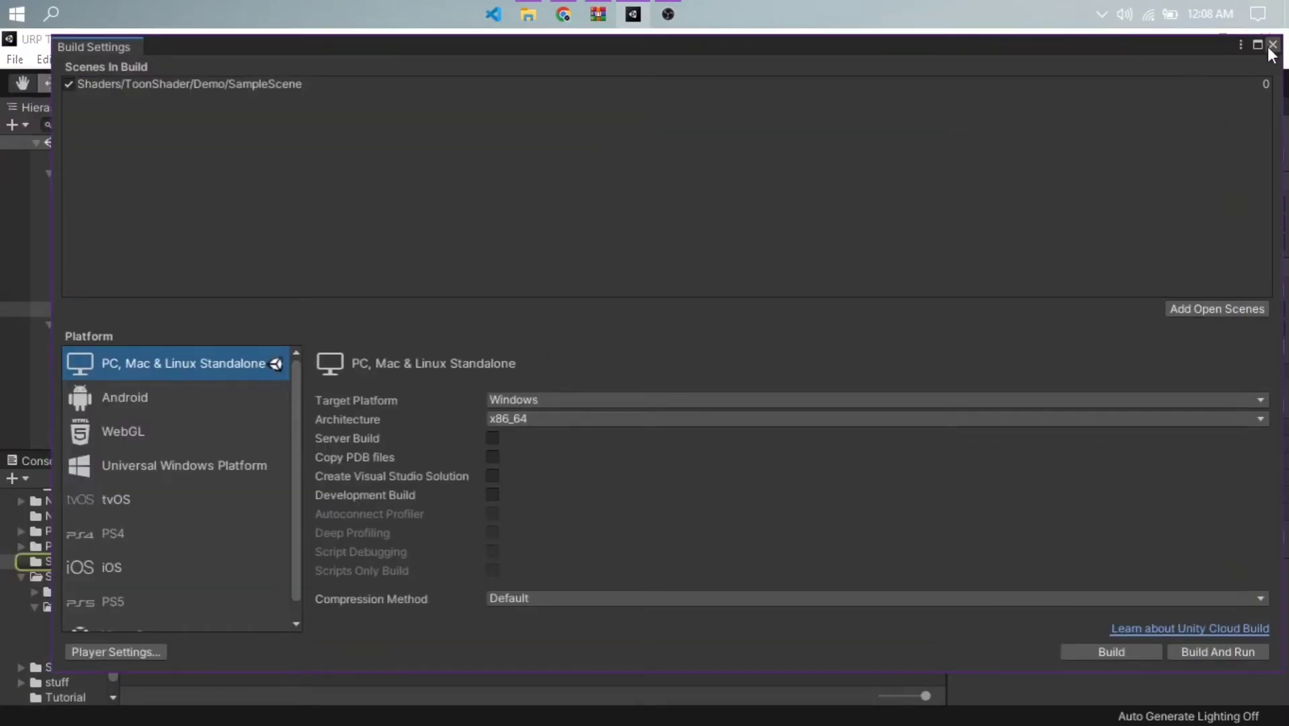
click(1270, 48)
click(195, 588)
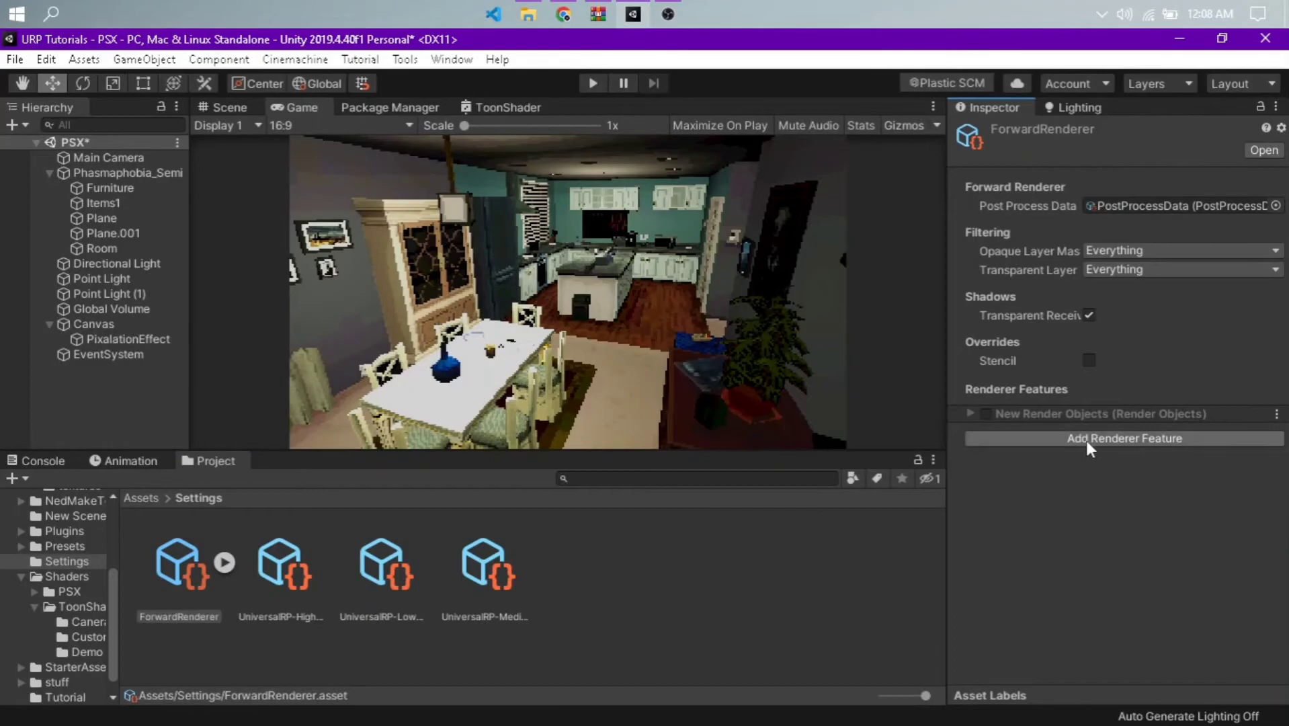
Try adding a Dithering Render Feature to the ForwardRenderer and check its settings.
click(1090, 440)
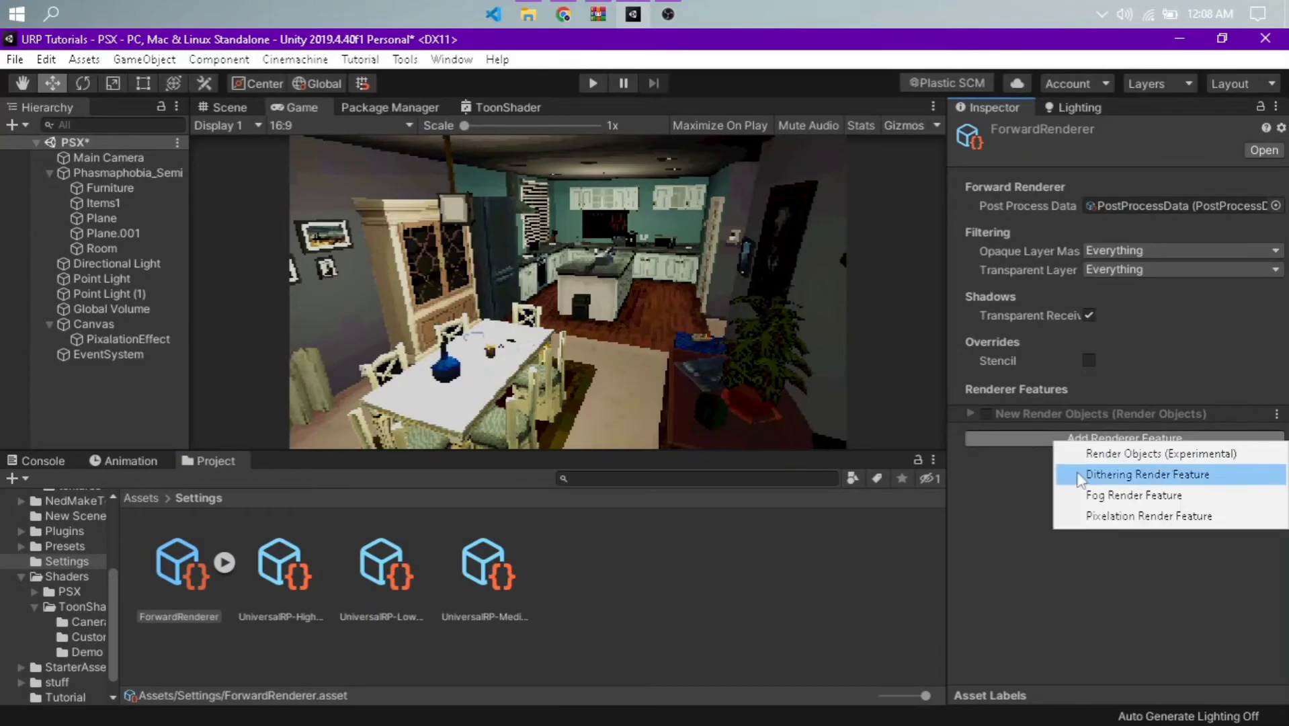
click(1161, 474)
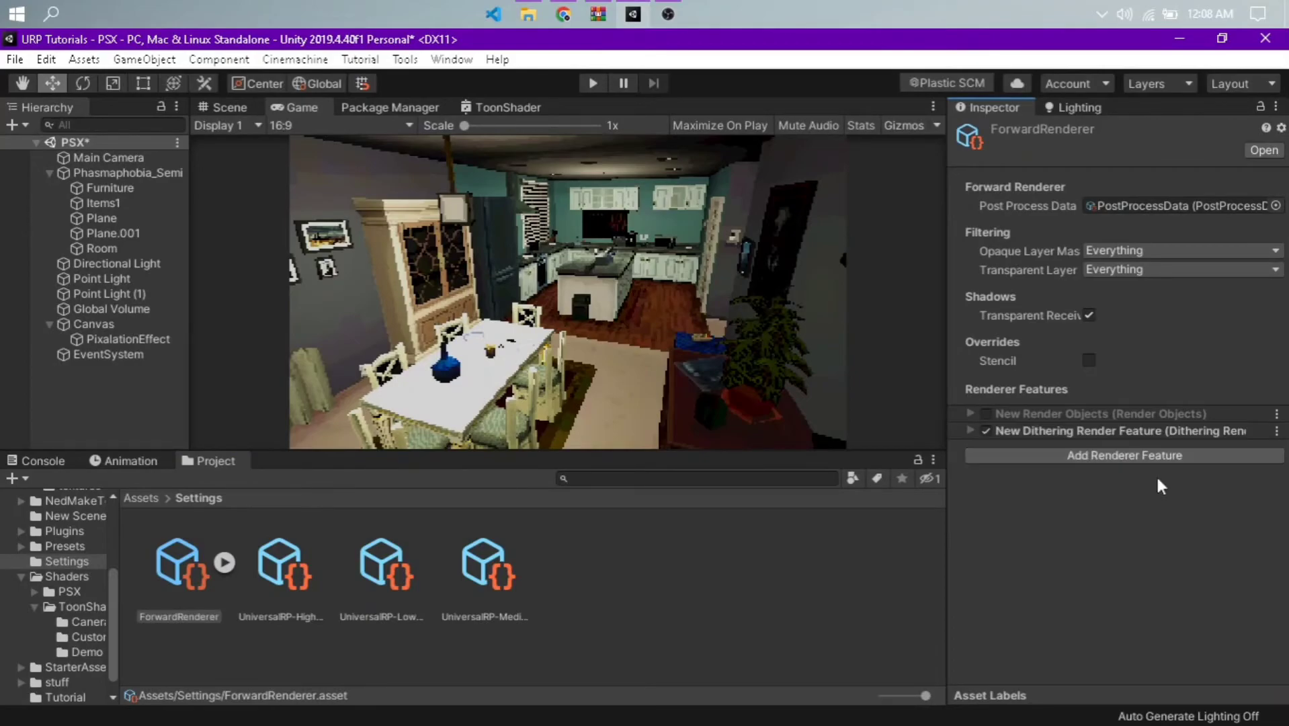
click(972, 432)
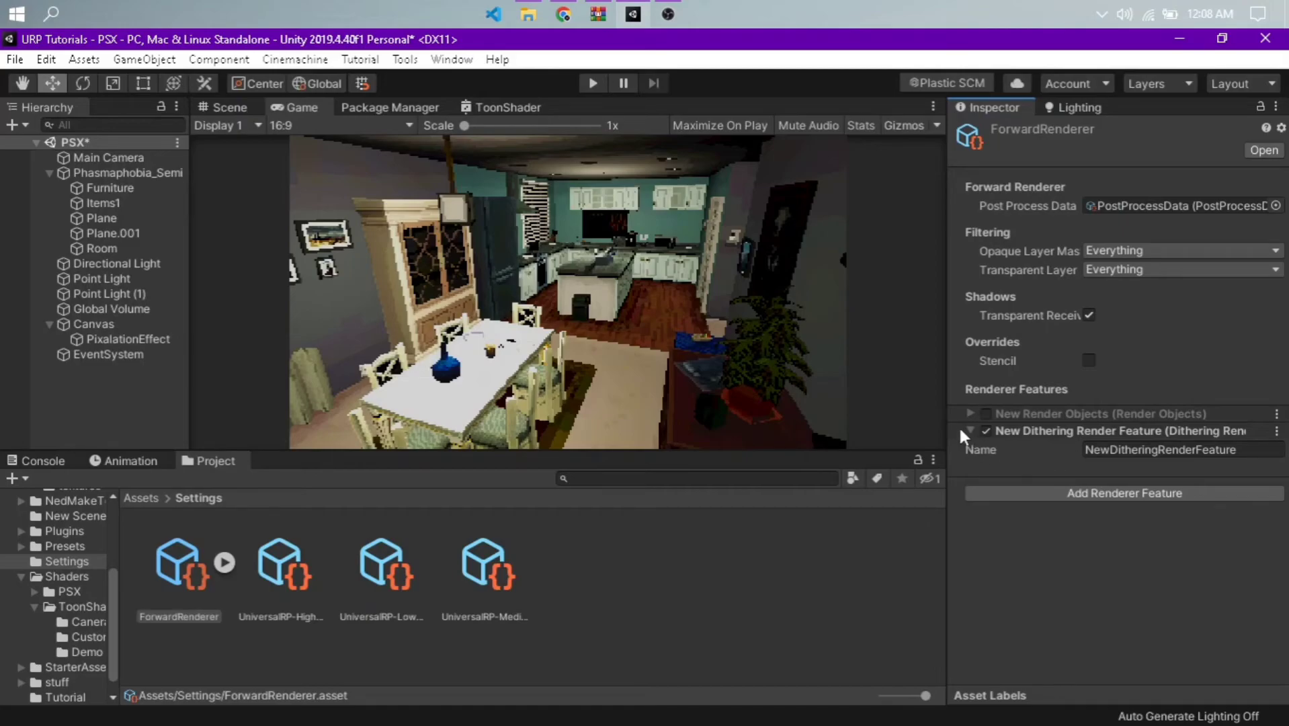
click(971, 433)
Add a Pixelation Render Feature to the ForwardRenderer and switch it off and on to test its effect.
click(1016, 455)
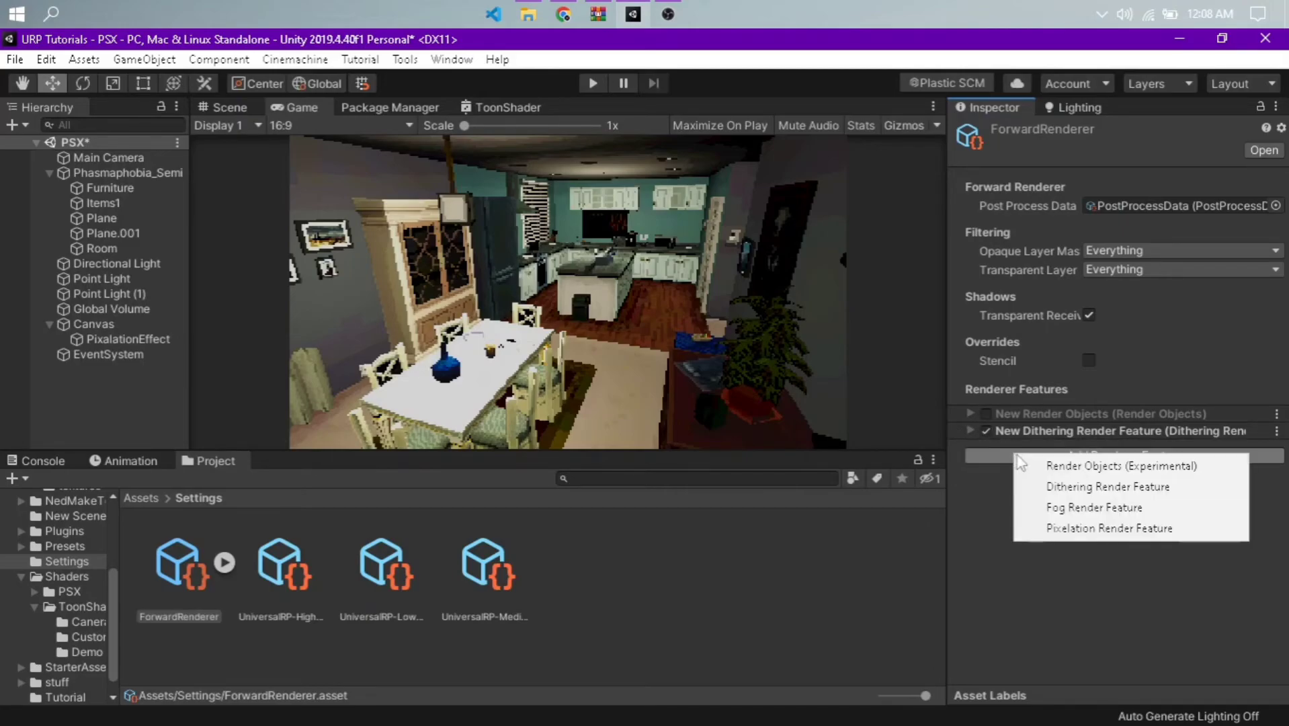
click(1064, 530)
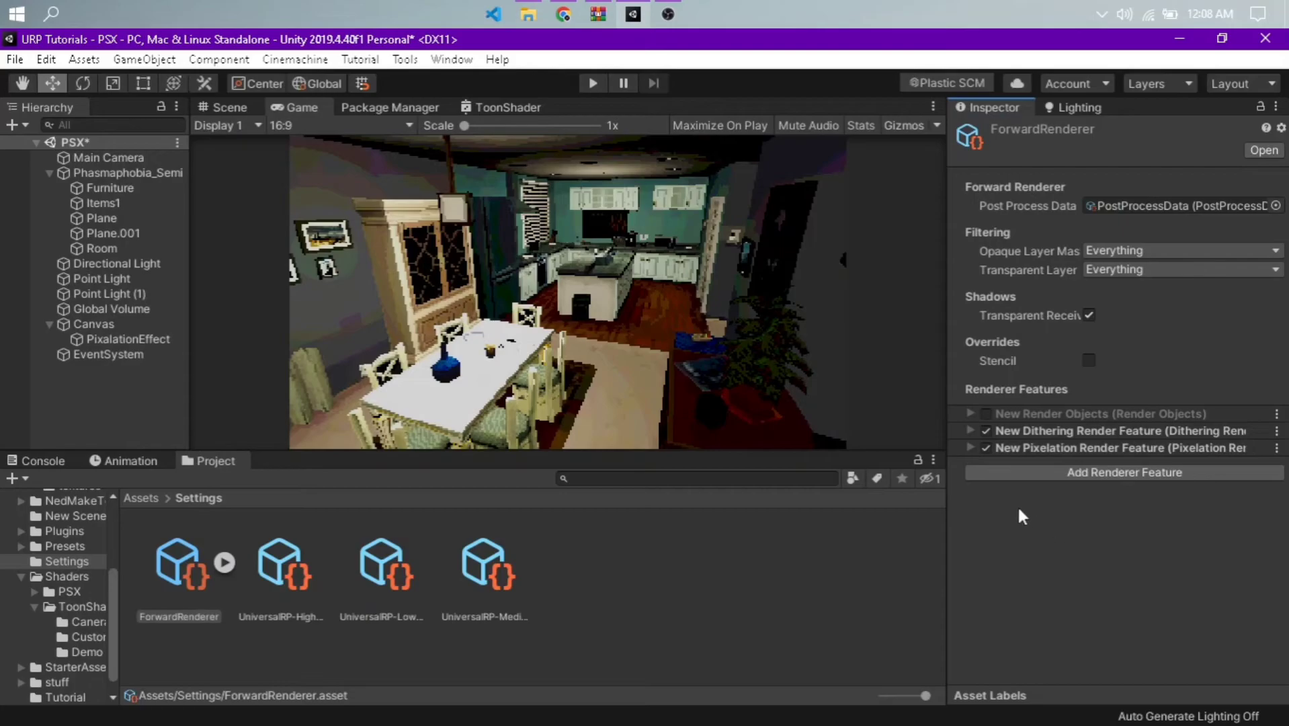
click(970, 448)
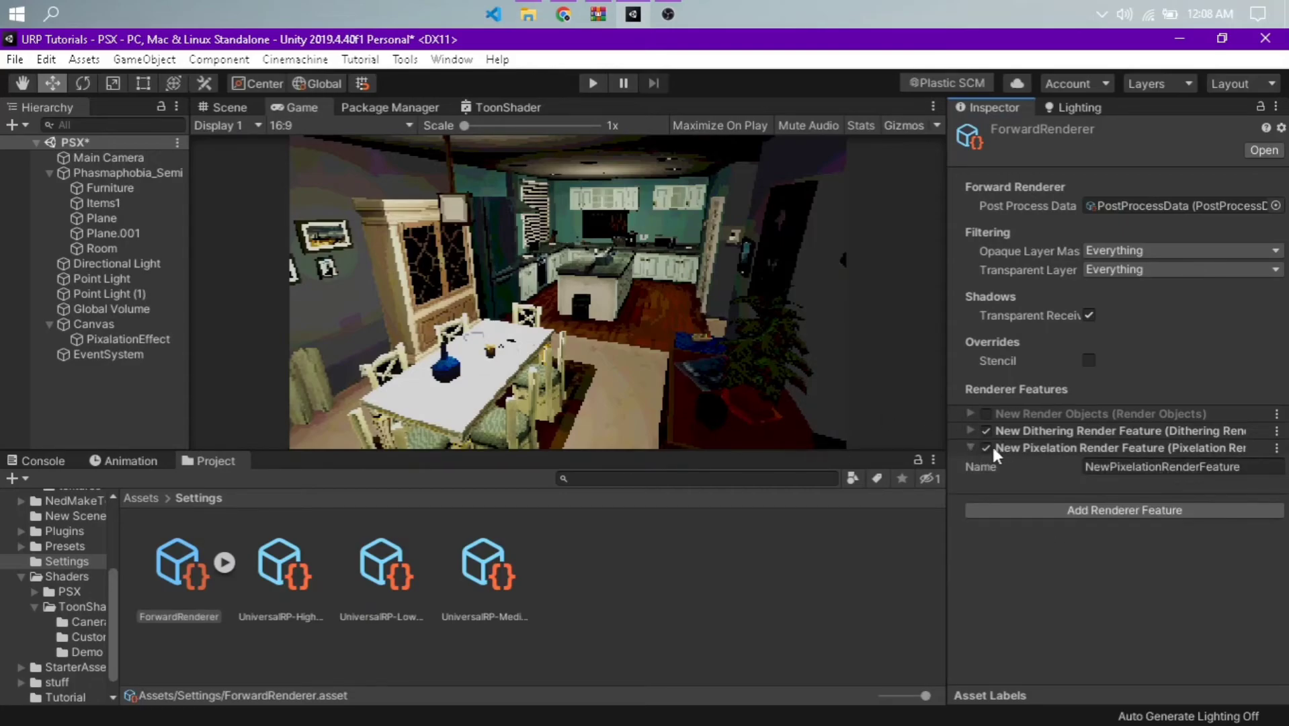
click(986, 446)
click(985, 445)
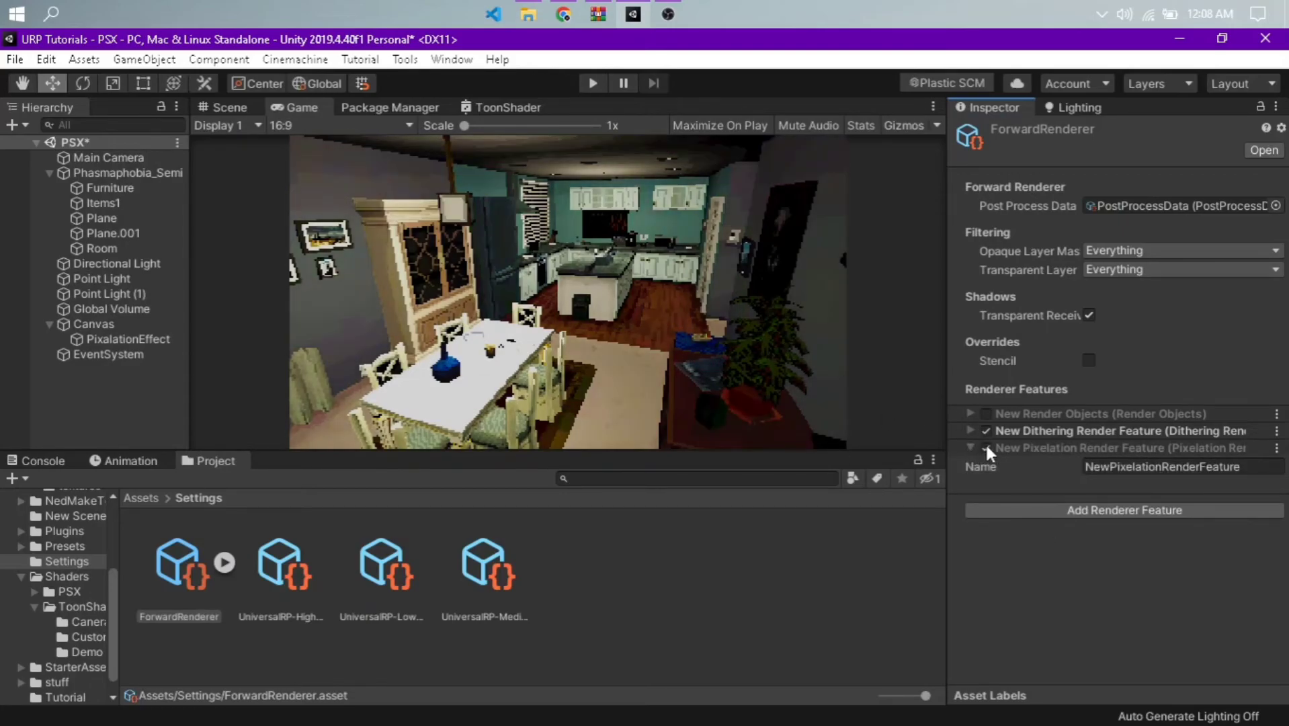
click(985, 445)
Examine the room in the Scene view with the Pixelation Render Feature switched on and off.
click(467, 224)
click(236, 107)
alt+drag(531, 255, 801, 300)
scroll(478, 348, up, 6)
scroll(801, 300, up, 3)
right_drag(802, 300, 716, 345)
alt+drag(716, 346, 884, 375)
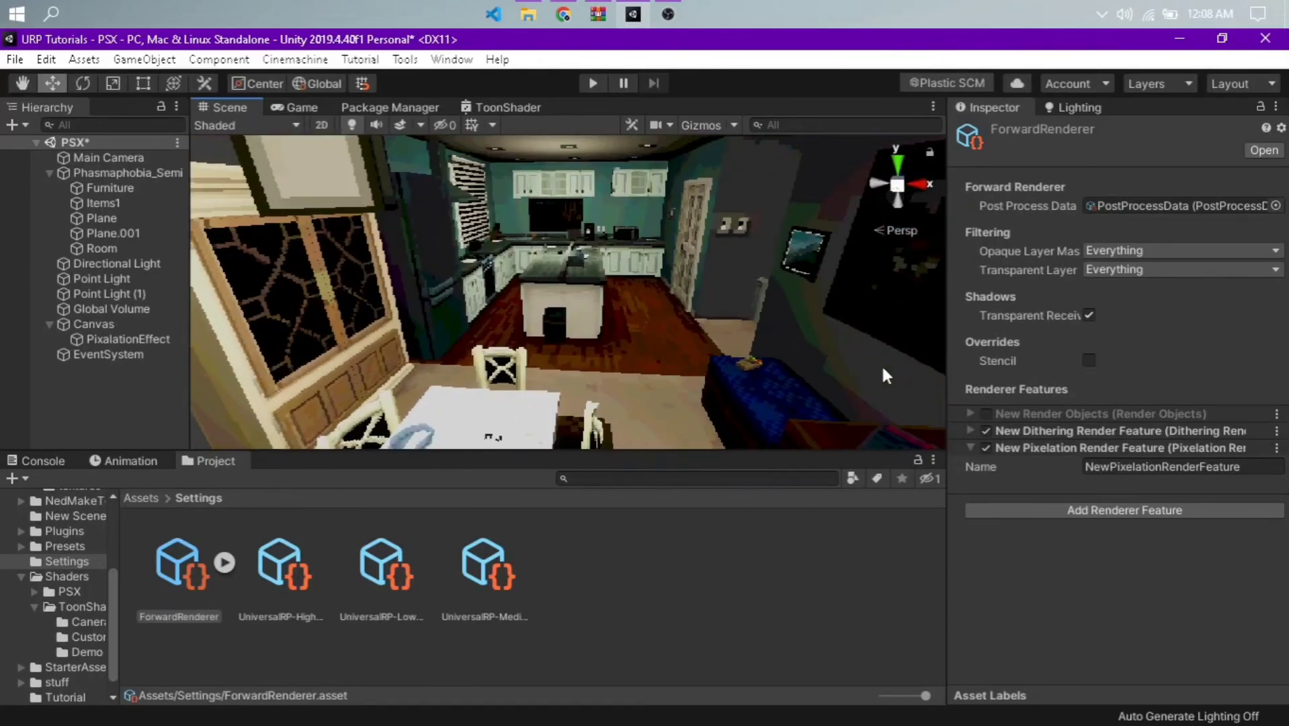
click(984, 442)
click(985, 443)
click(985, 443)
click(984, 443)
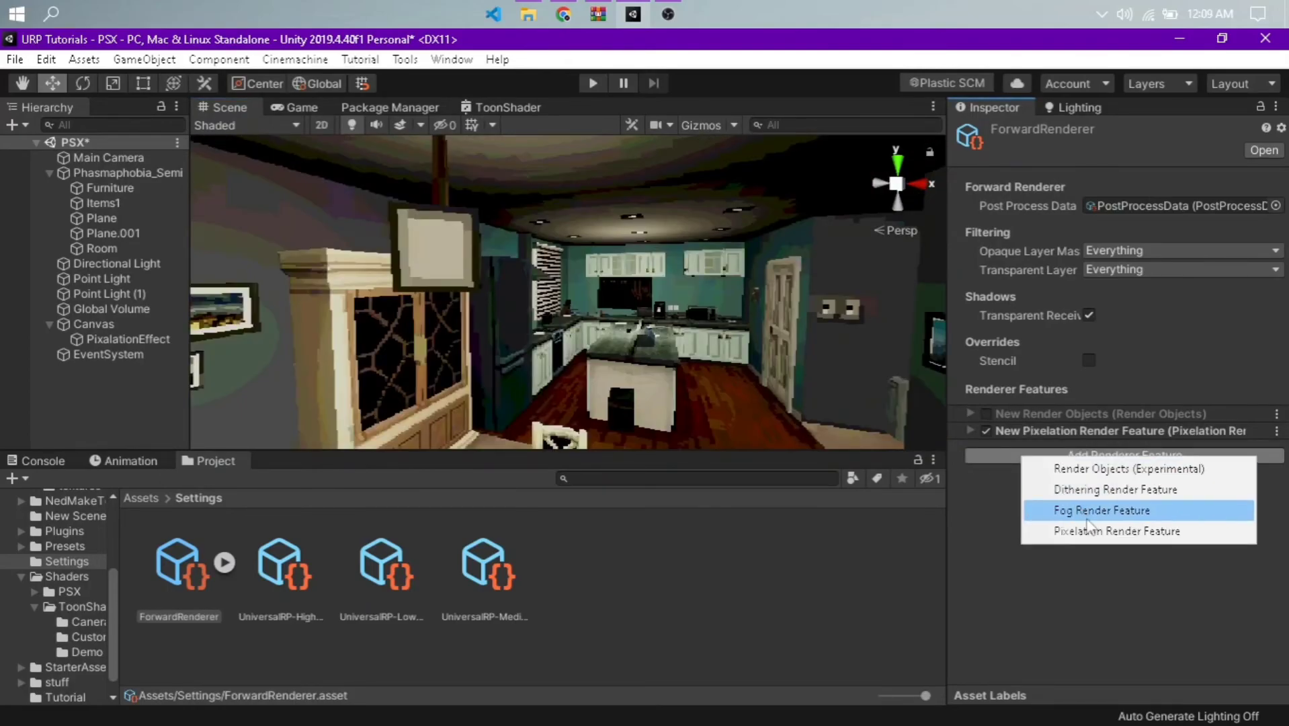
Try a Fog Render Feature on the ForwardRenderer and remove it again.
click(1087, 514)
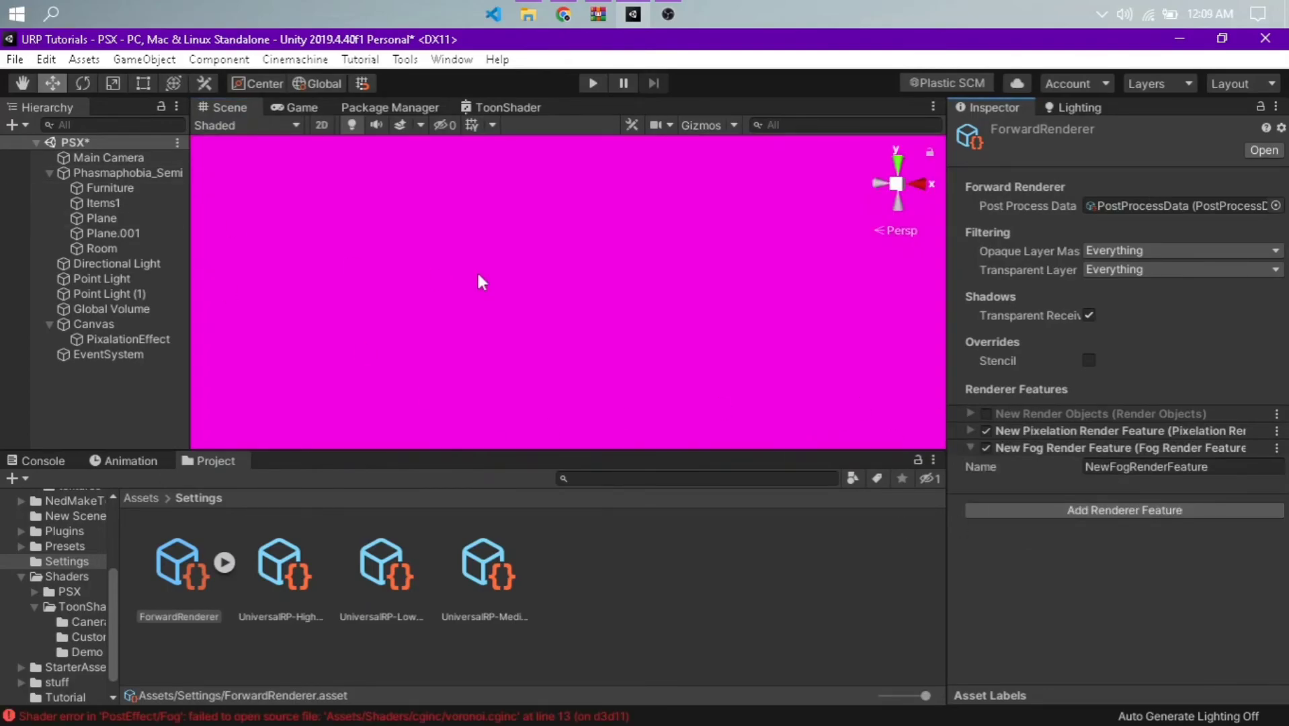
right_drag(482, 283, 807, 285)
click(1276, 448)
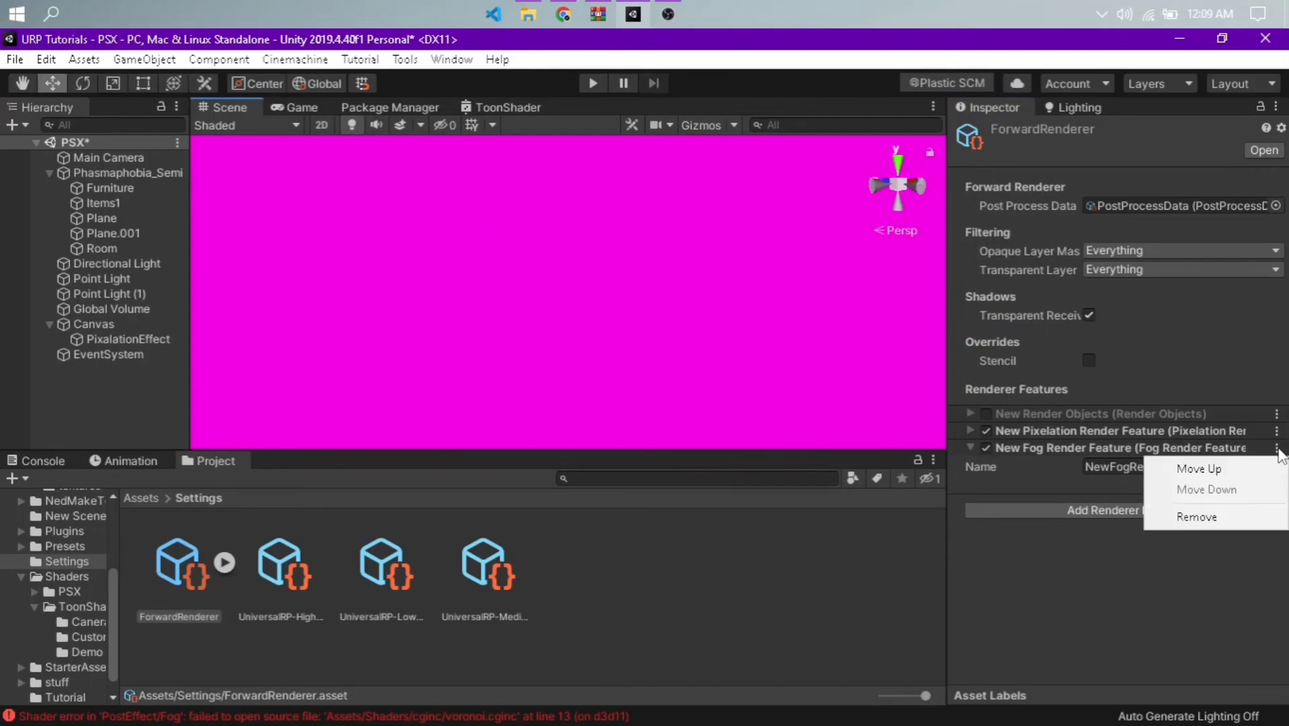
click(1197, 516)
click(1074, 457)
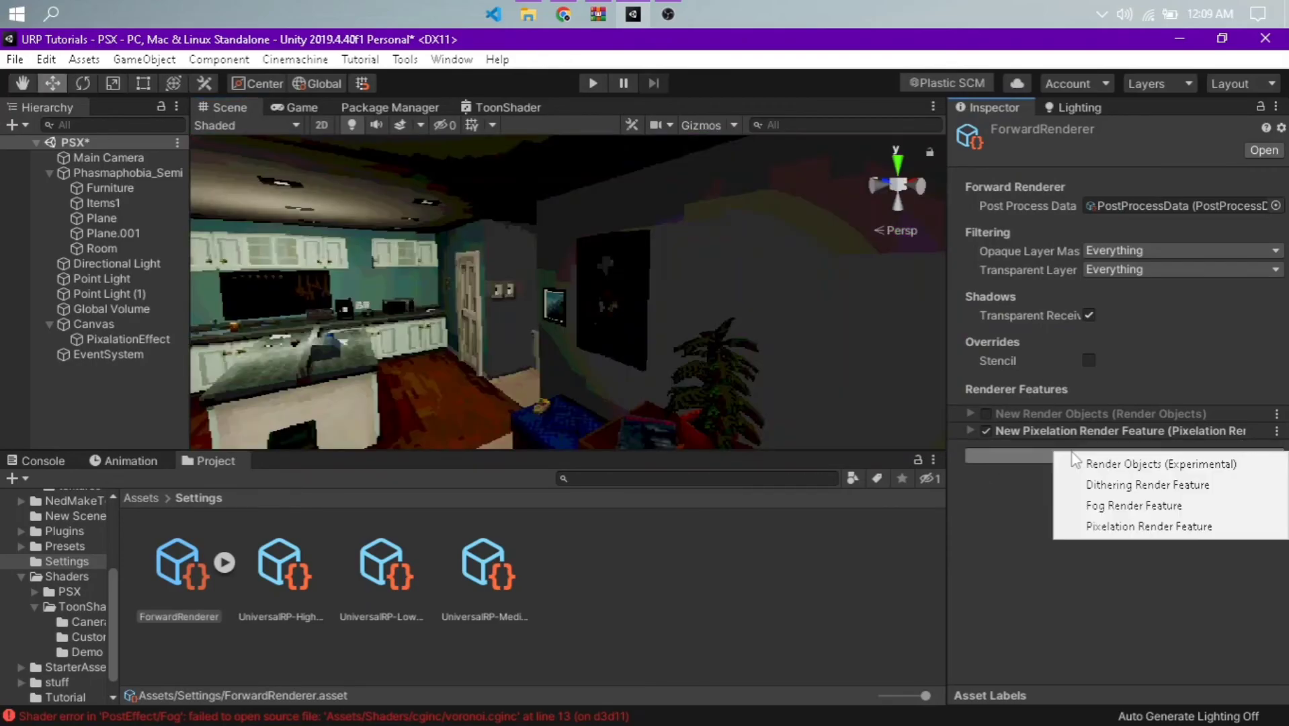
click(1039, 488)
Try enabling the New Render Objects feature on the ForwardRenderer.
right_drag(420, 302, 771, 339)
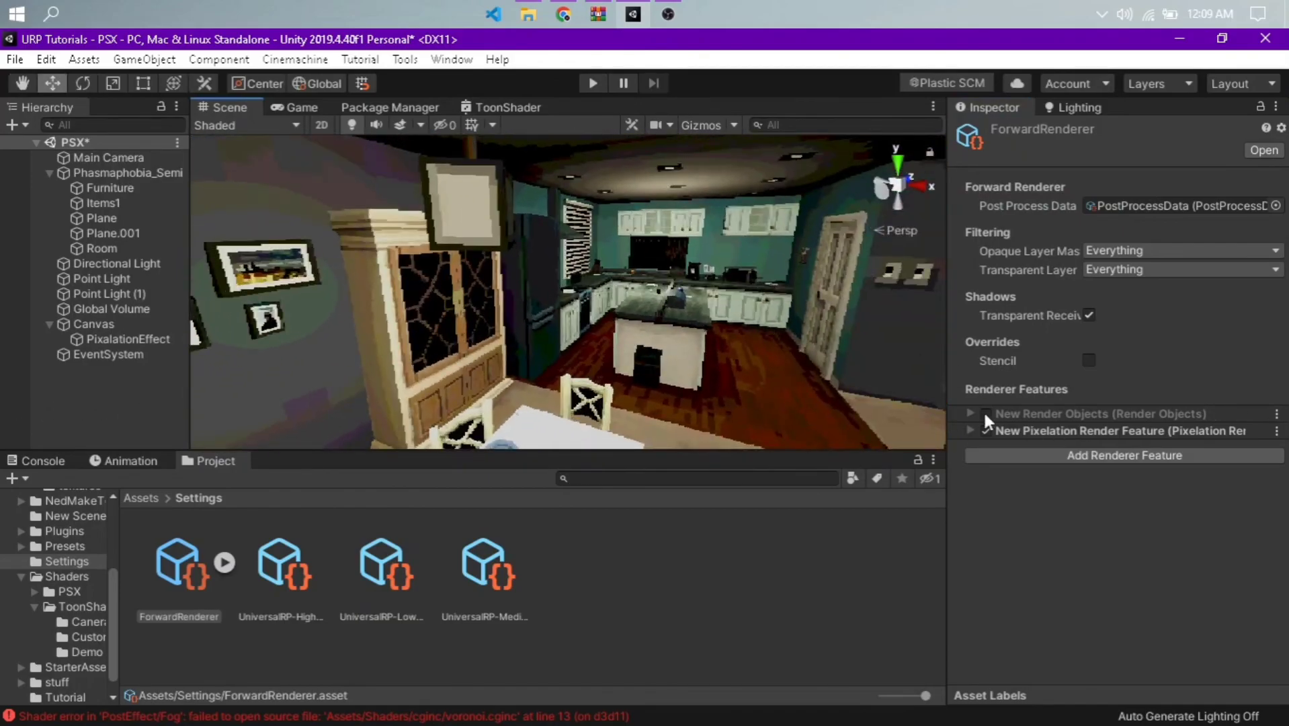
click(986, 413)
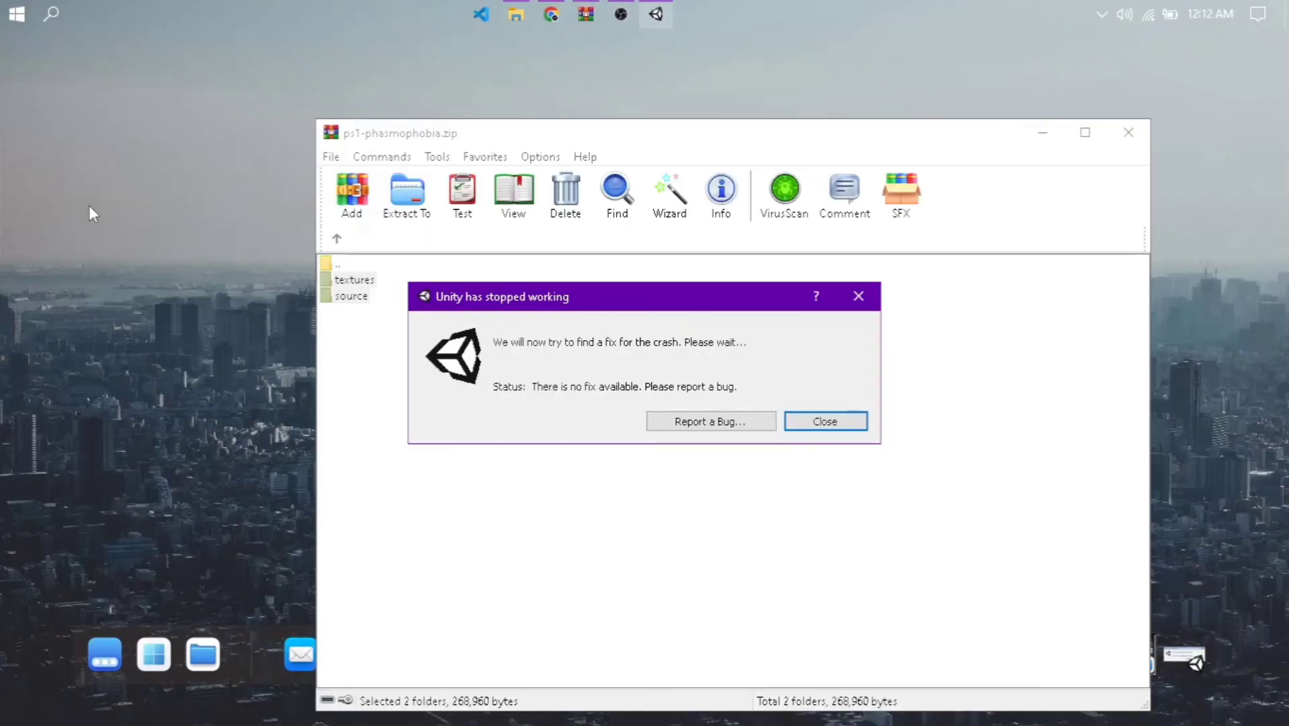
Close the ps1-phasmophobia.zip archive window and dismiss the Unity crash dialog.
drag(625, 297, 638, 284)
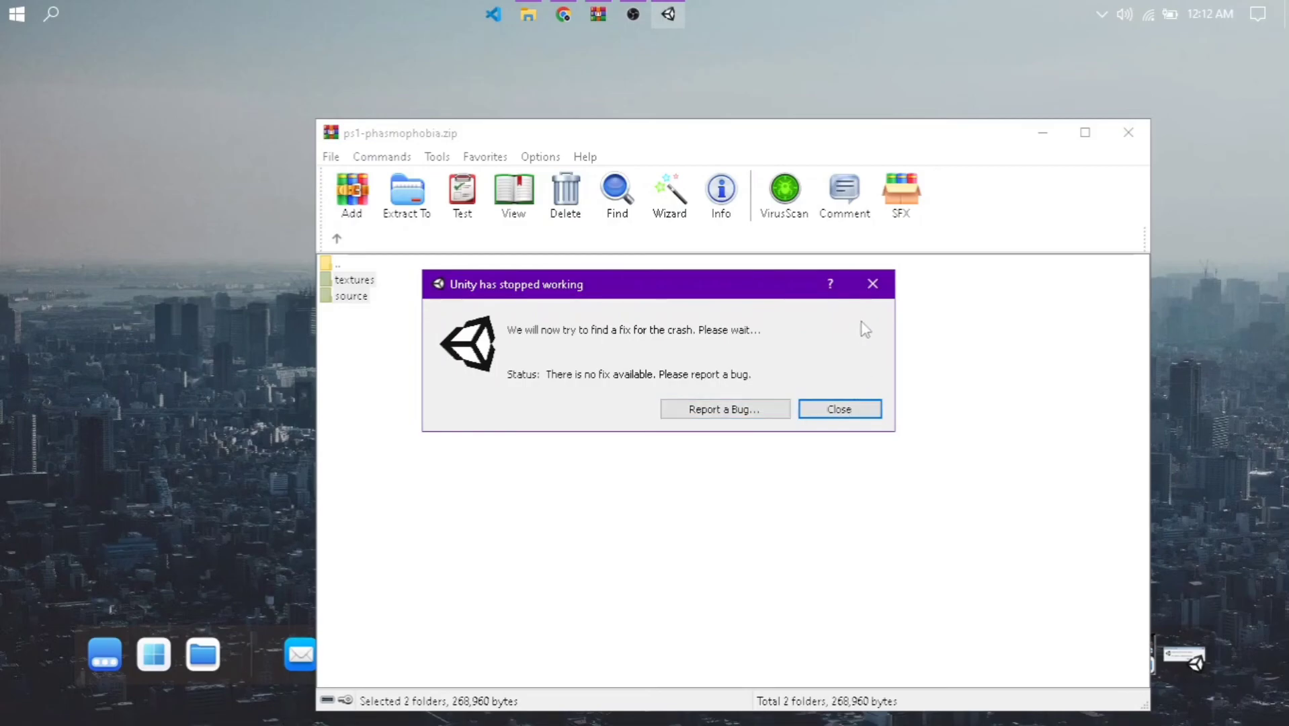
click(785, 131)
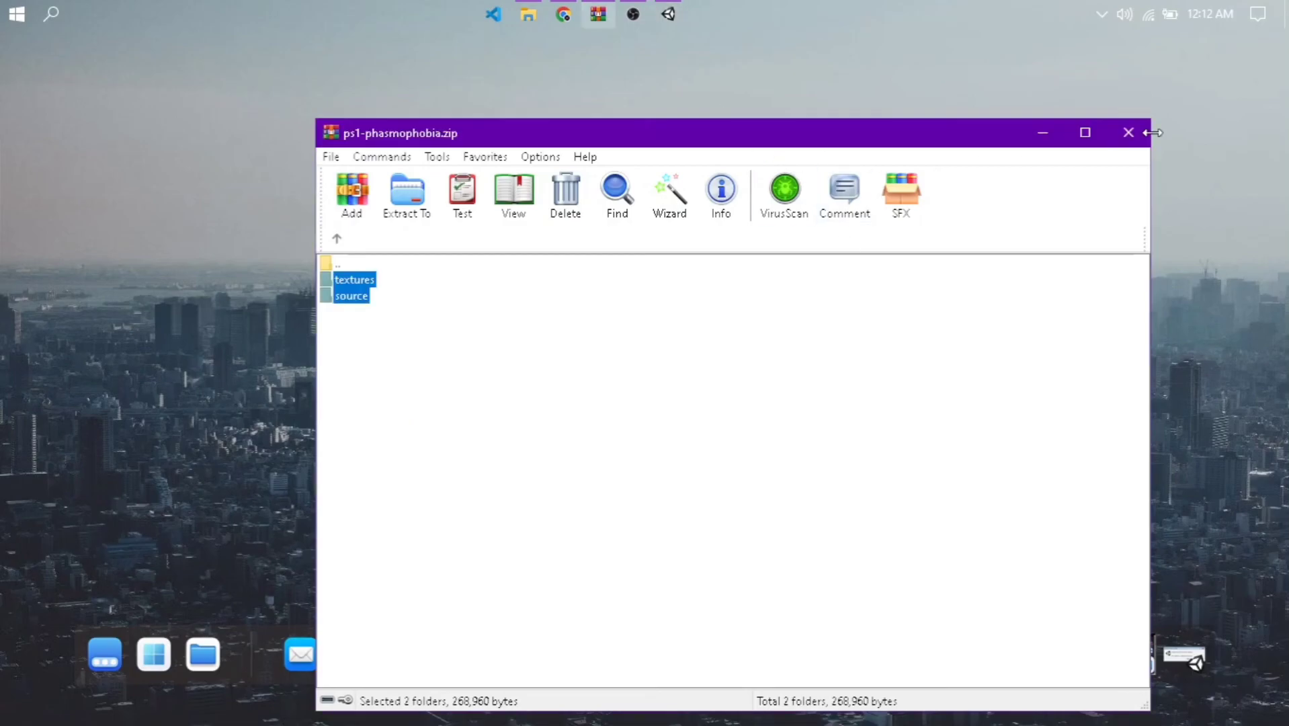
click(1129, 133)
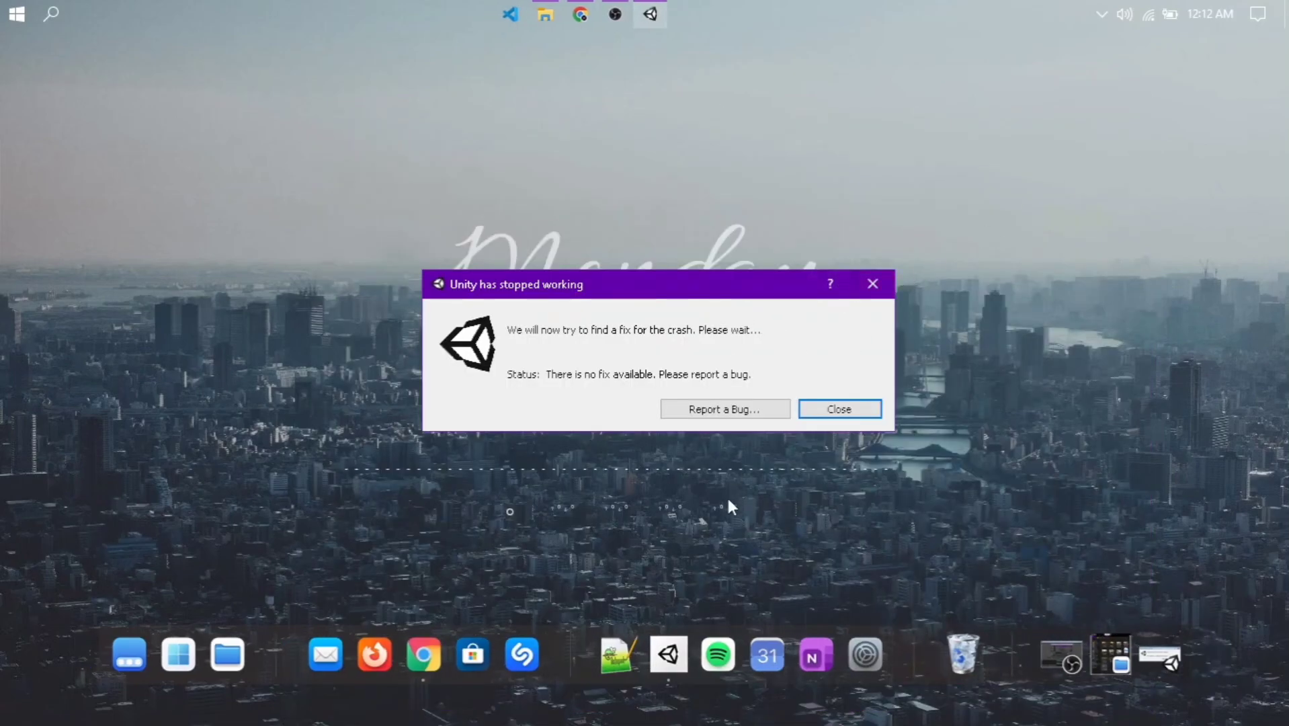
drag(769, 280, 1084, 91)
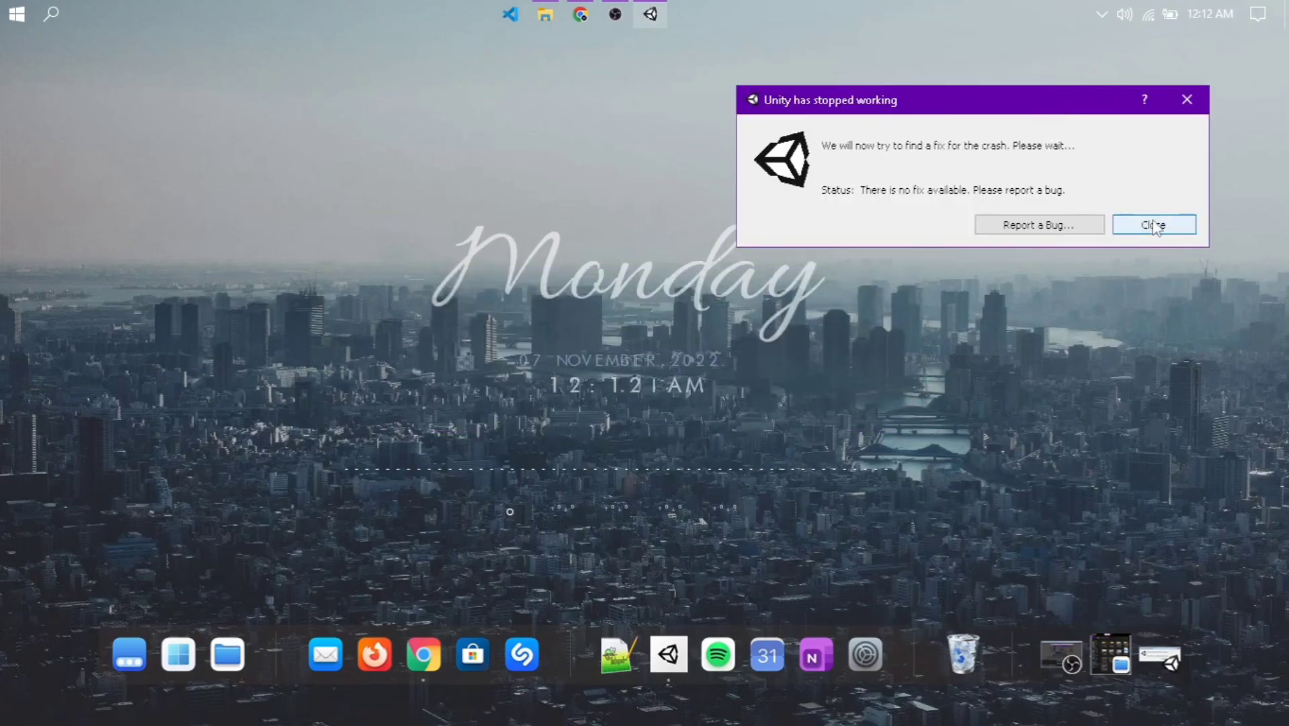
click(1154, 220)
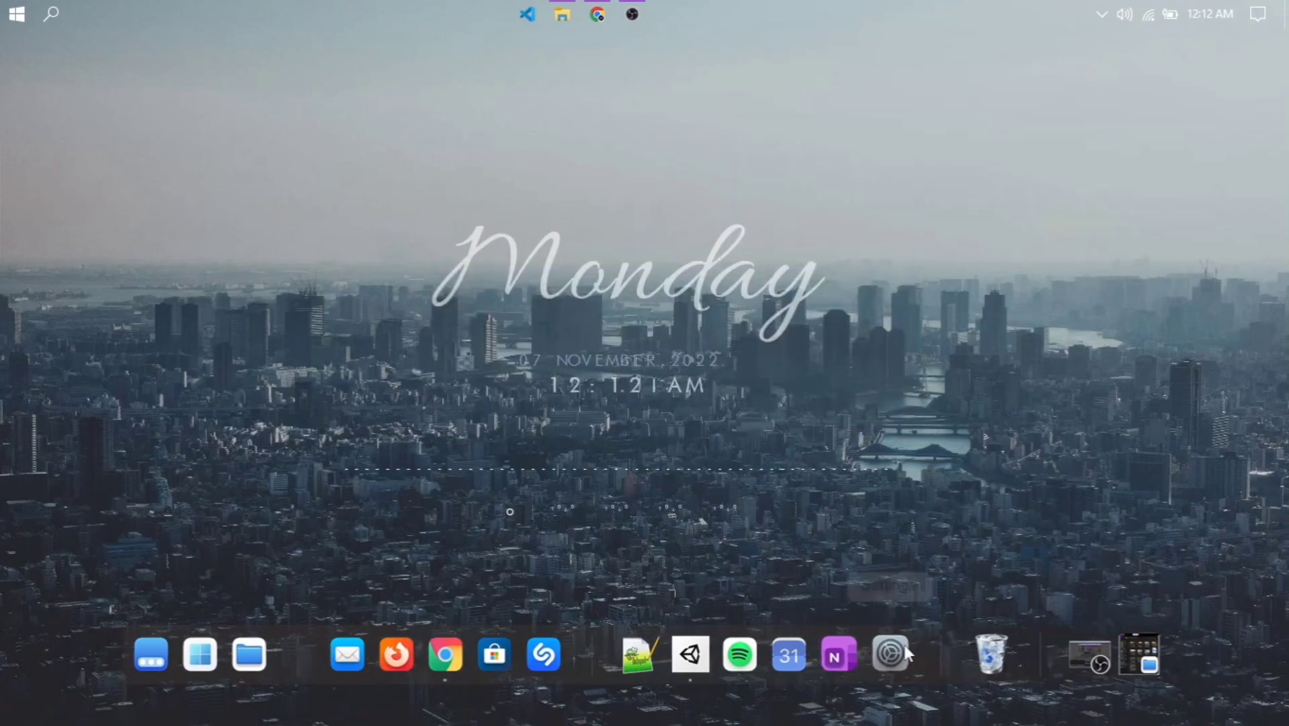